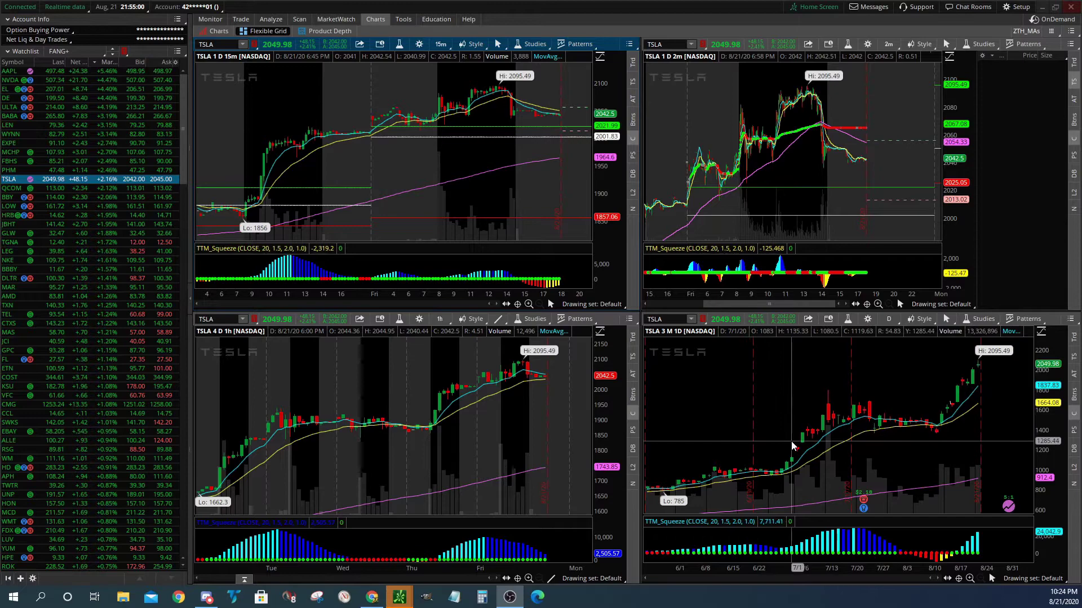
Step: Load WYNN and then BABA from the watchlist into the chart grid
click(10, 134)
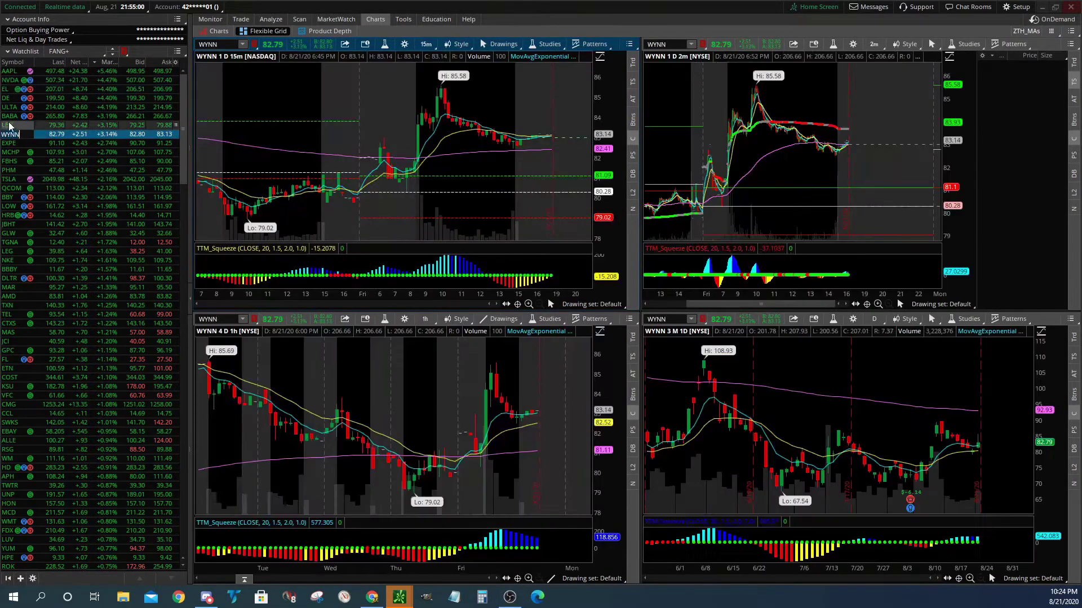
click(10, 116)
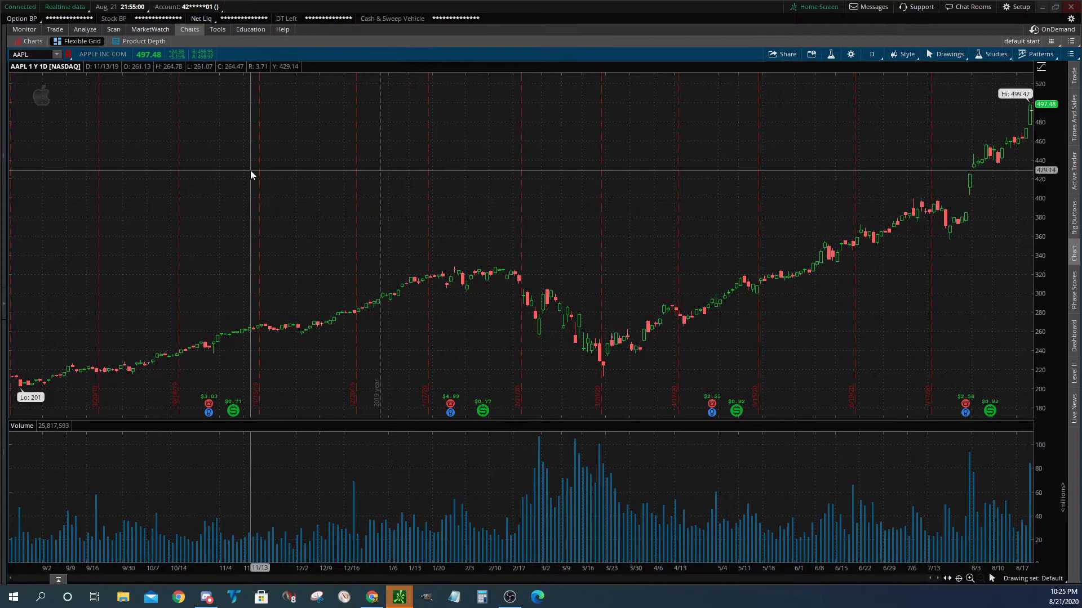
Step: Switch to the standalone AAPL chart, check the Monitor and Trade pages, then return to it
click(35, 44)
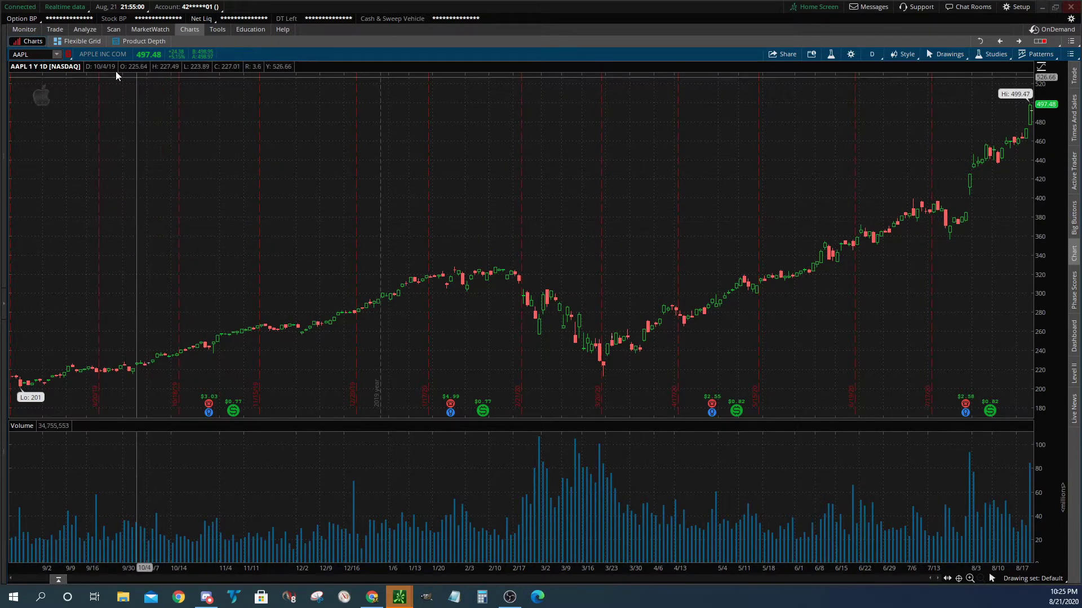
click(27, 30)
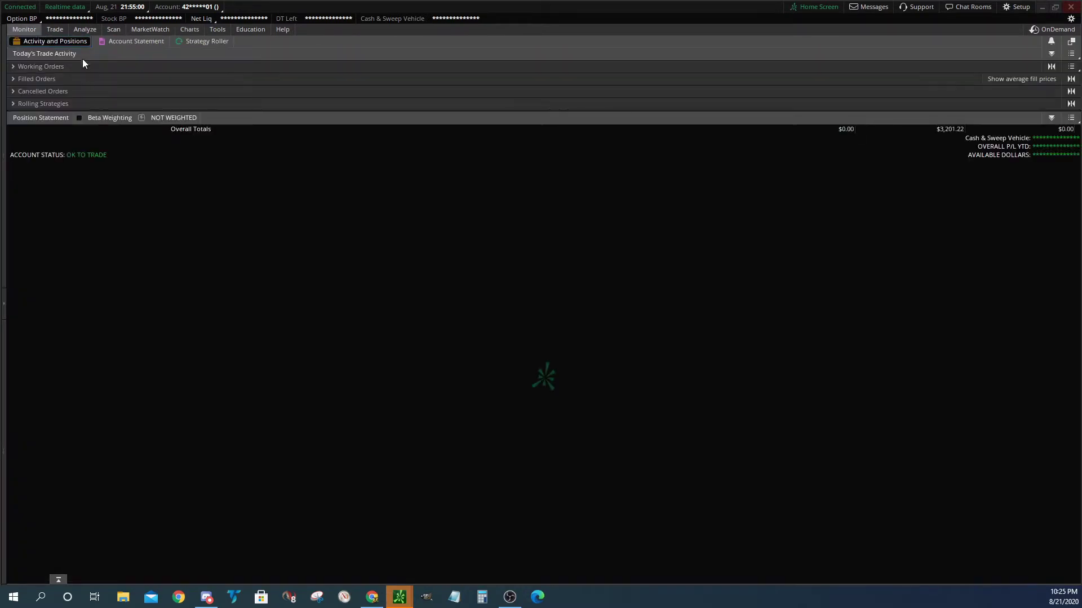
click(53, 28)
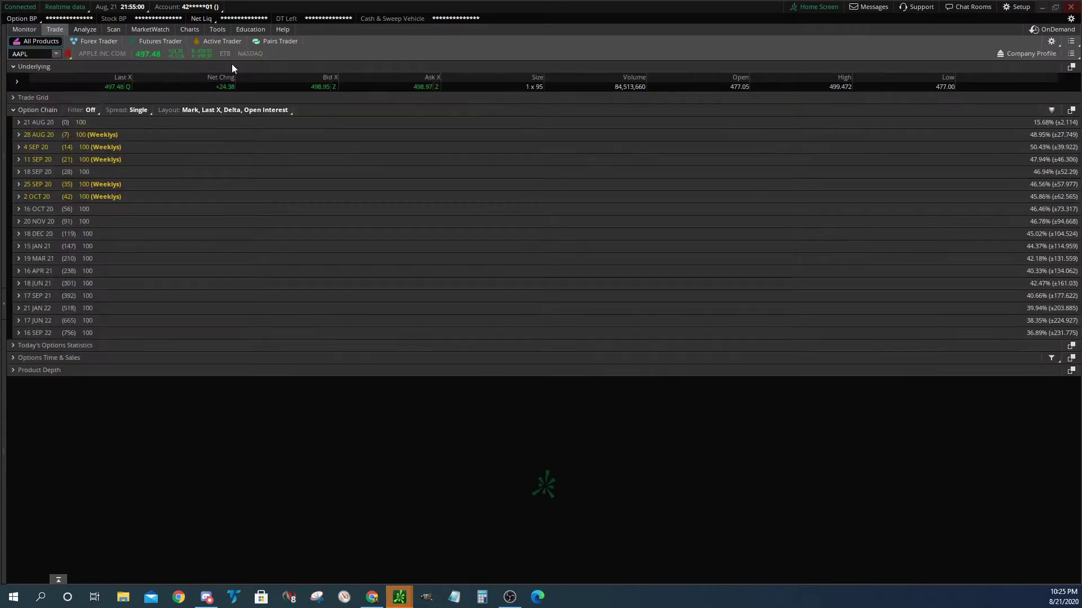
click(26, 29)
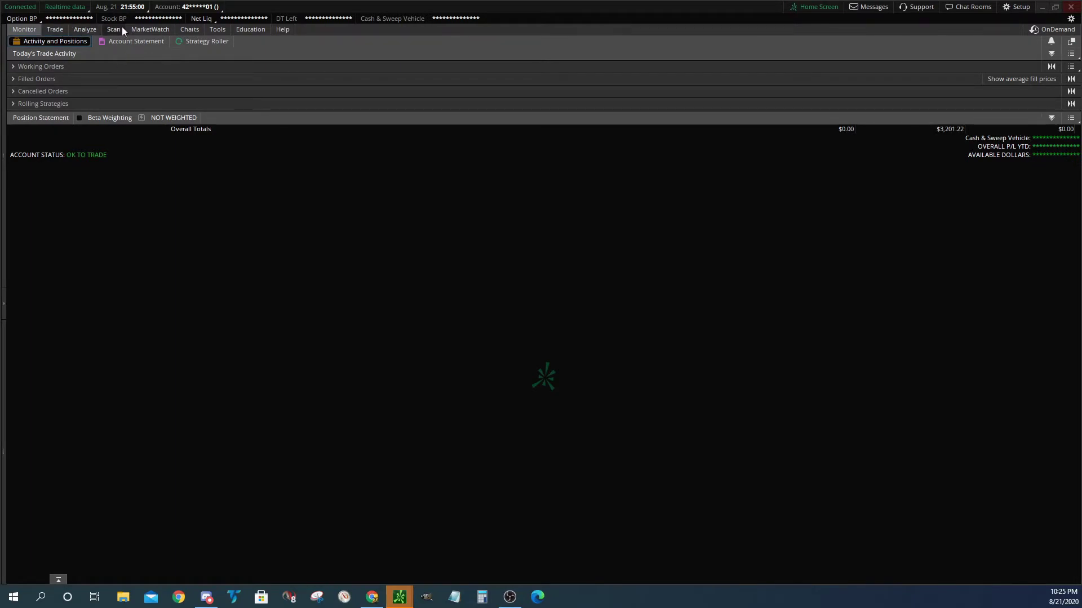
click(187, 30)
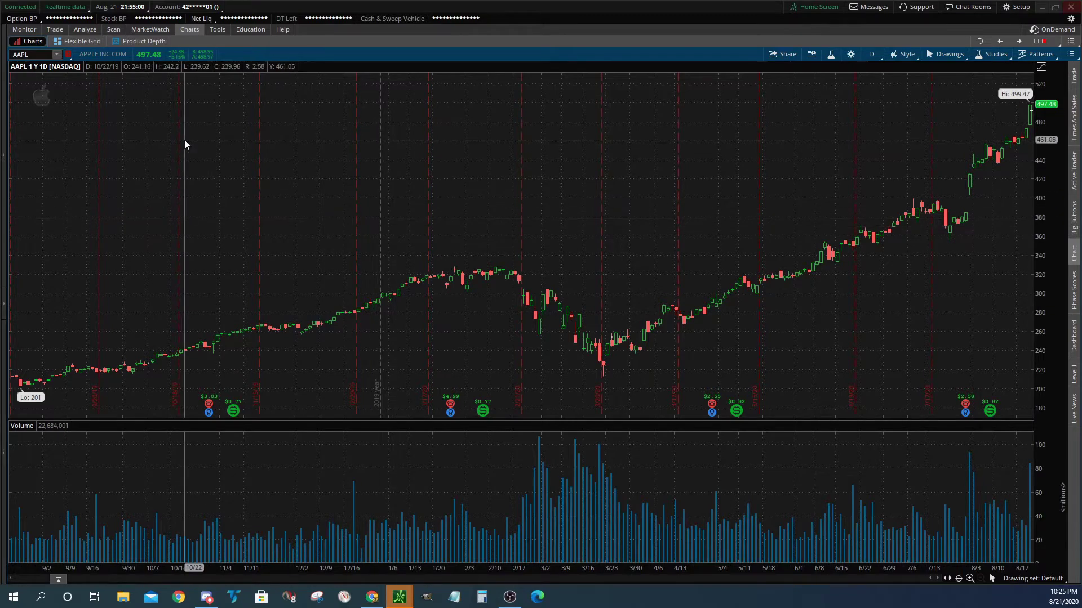
Step: Go back to the Flexible Grid and show the saved grid layouts list
click(80, 43)
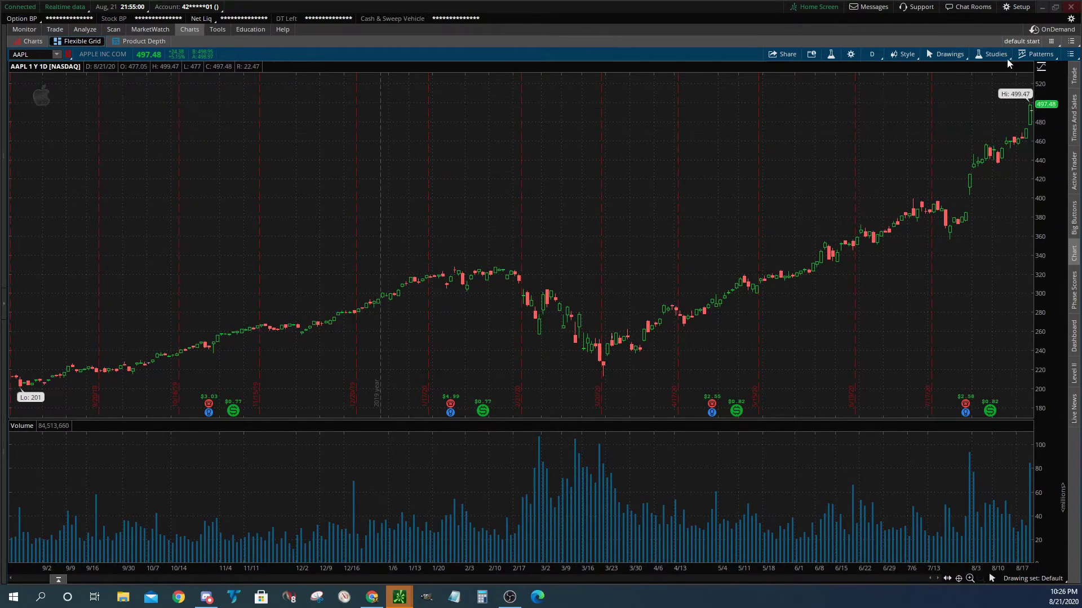
click(1052, 42)
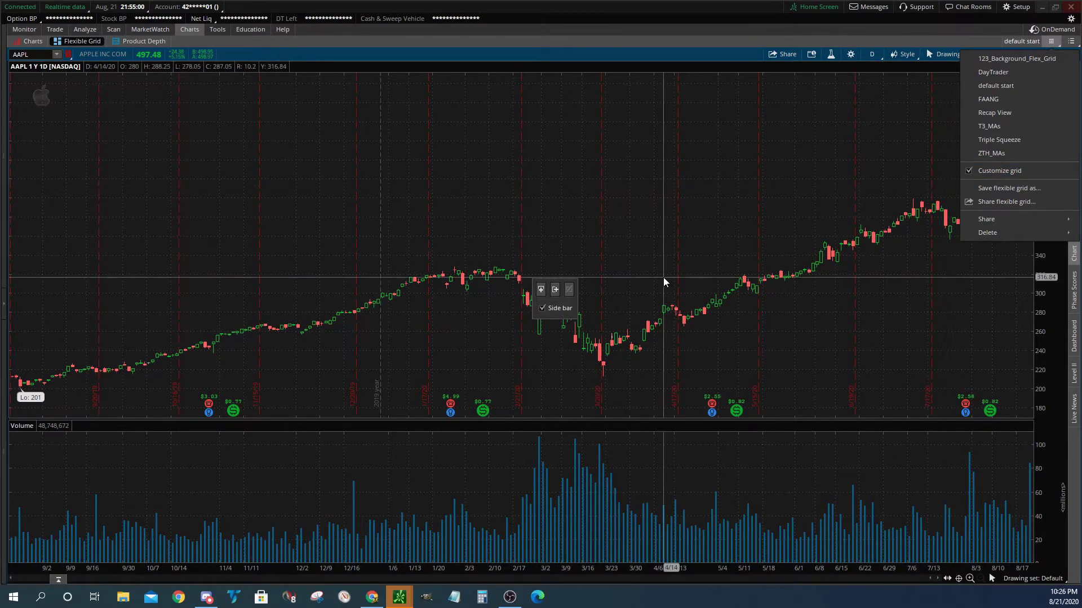
Step: Add chart cells below and to the right to form a two-by-two grid
click(541, 290)
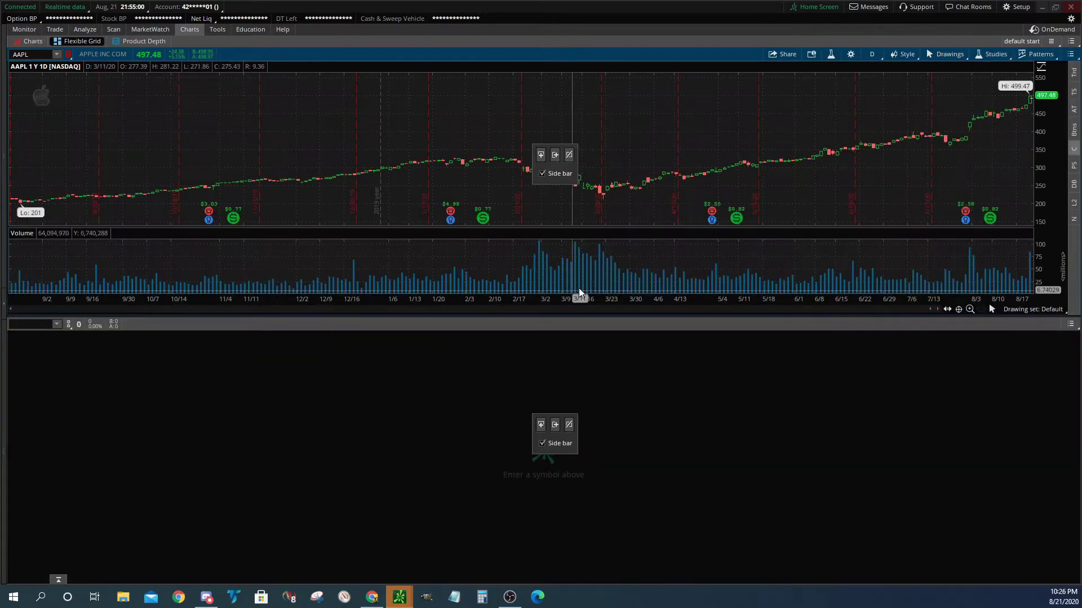
click(556, 426)
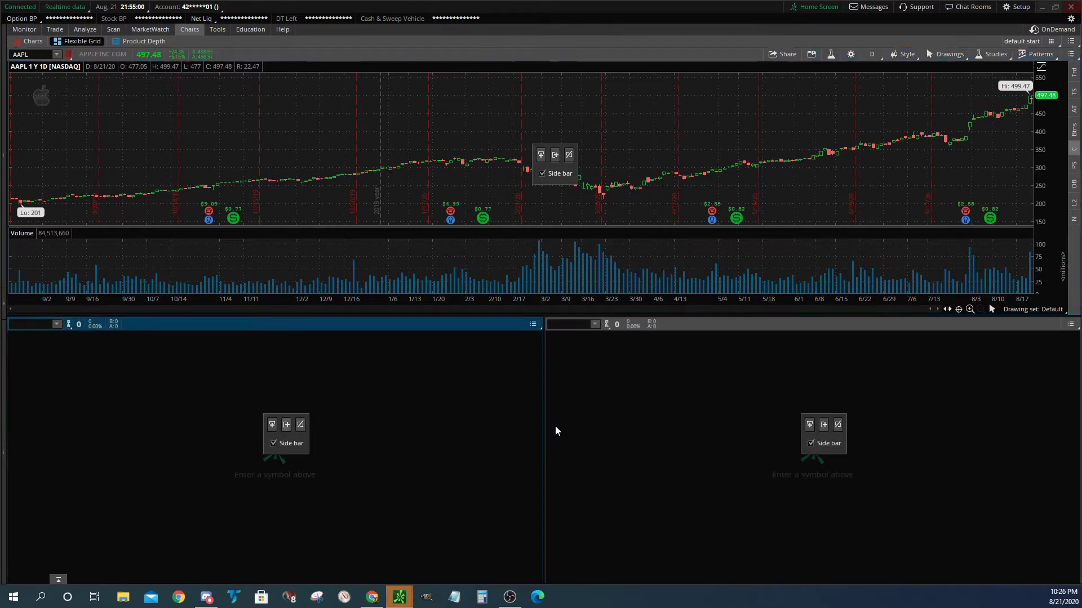
click(555, 156)
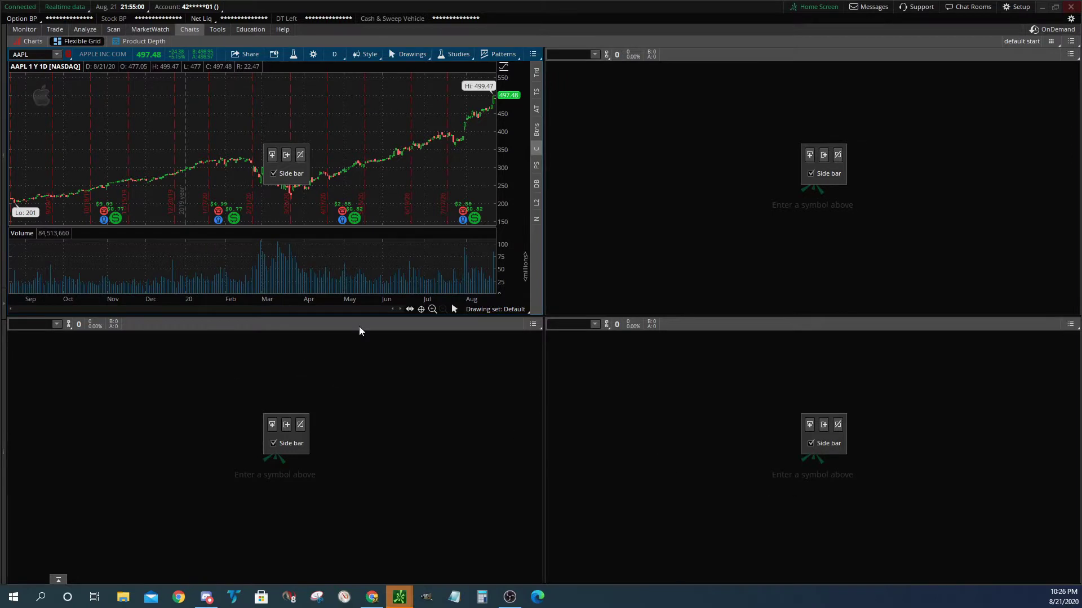
Step: Enter AAPL in the three empty cells so each shows a one-year daily chart
click(31, 324)
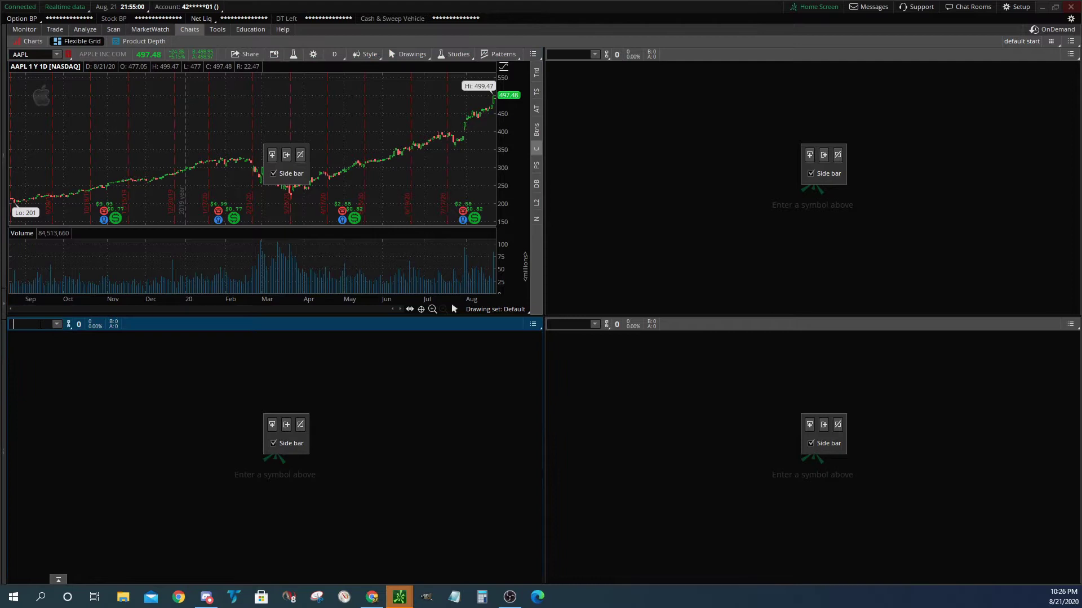
text(AAPL)
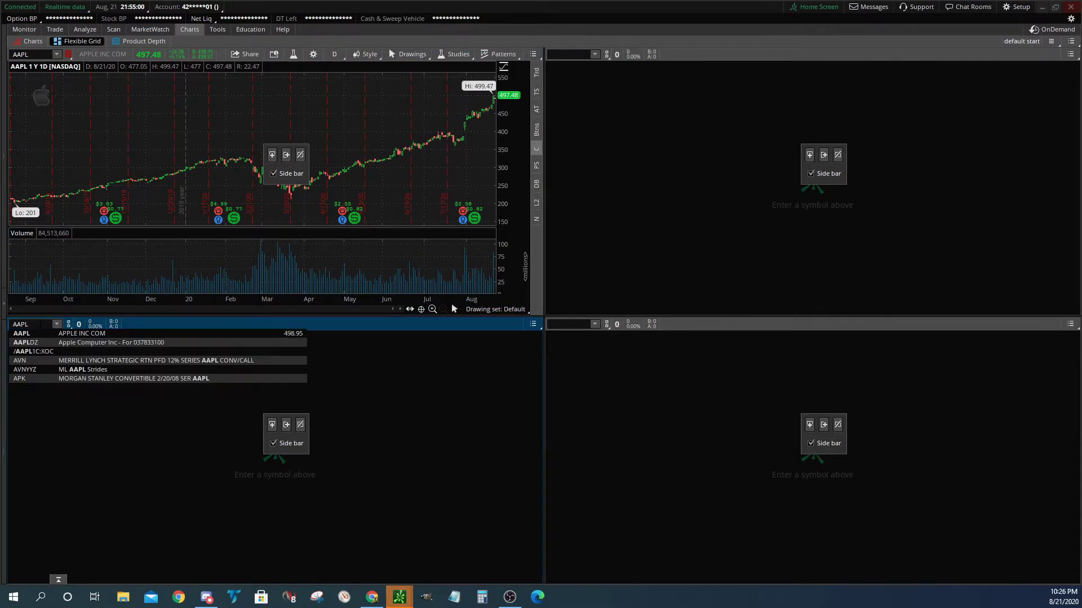
click(361, 370)
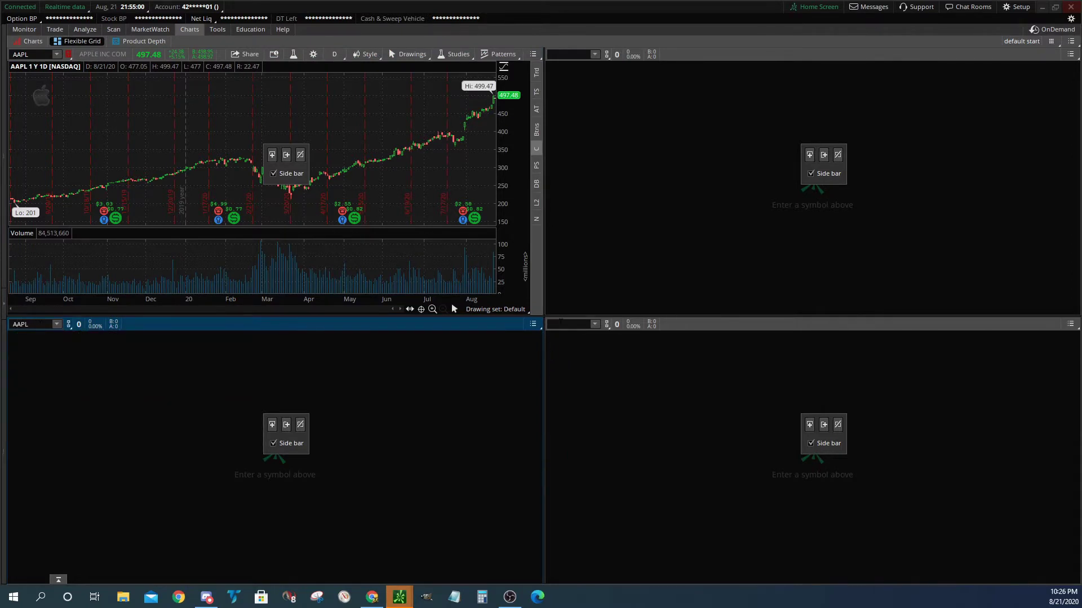
click(570, 324)
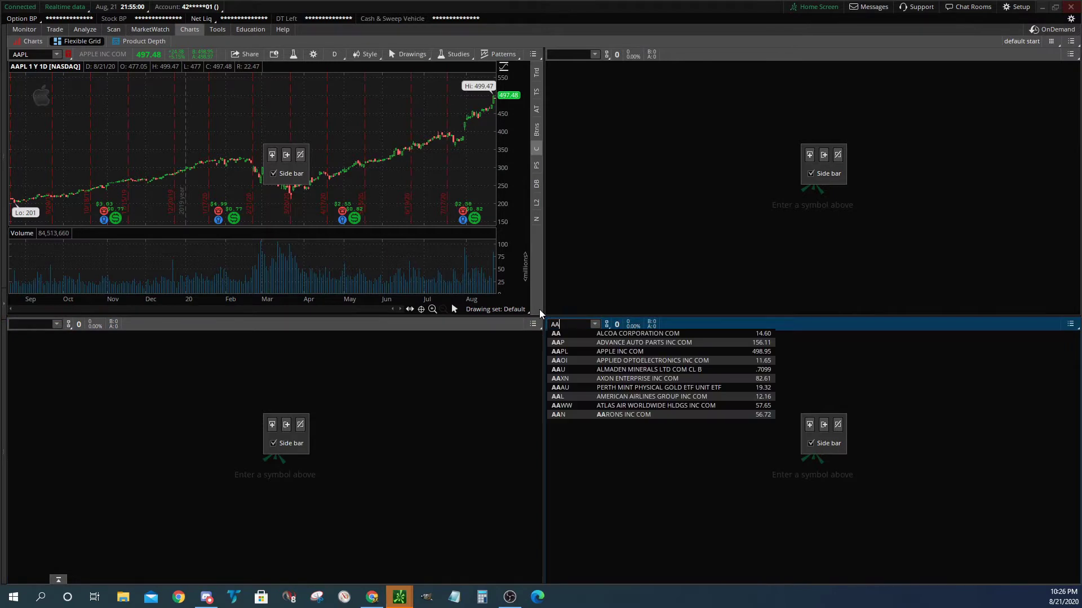
text(AAPL)
key(Return)
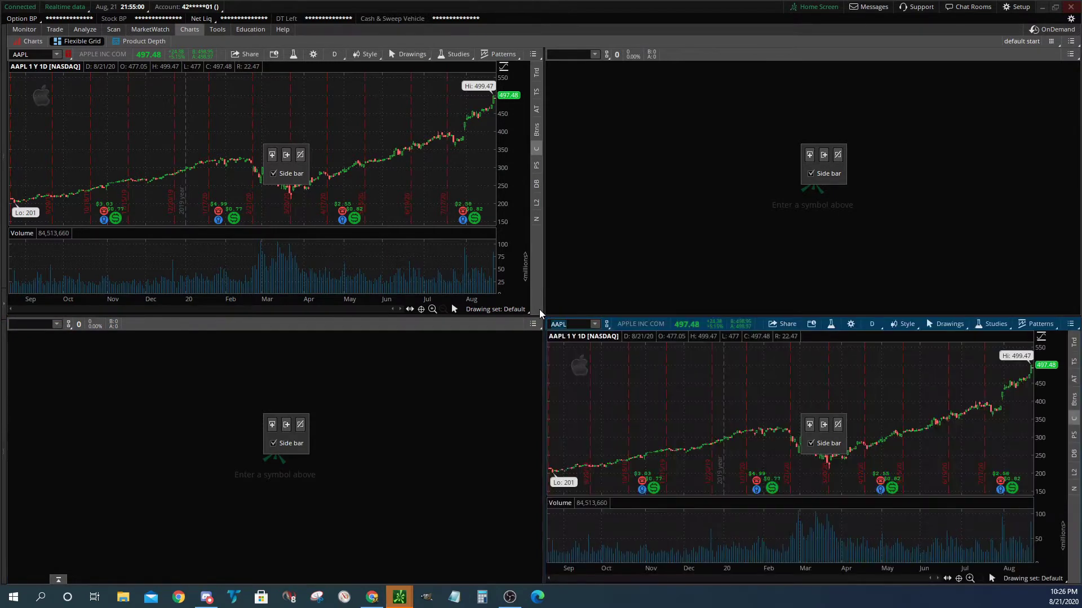
click(32, 324)
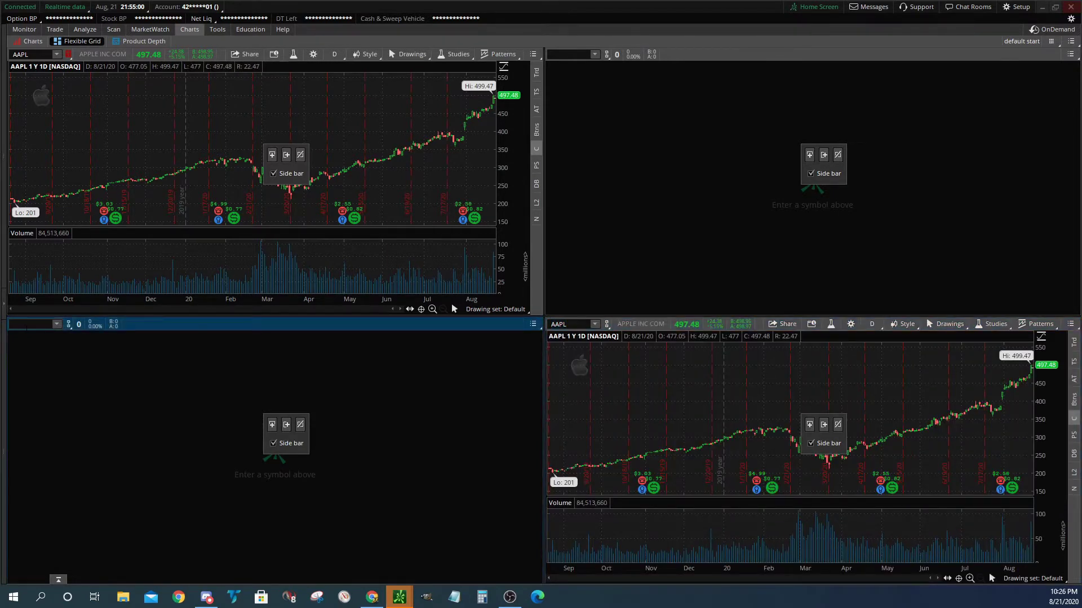
text(AAPL)
key(Return)
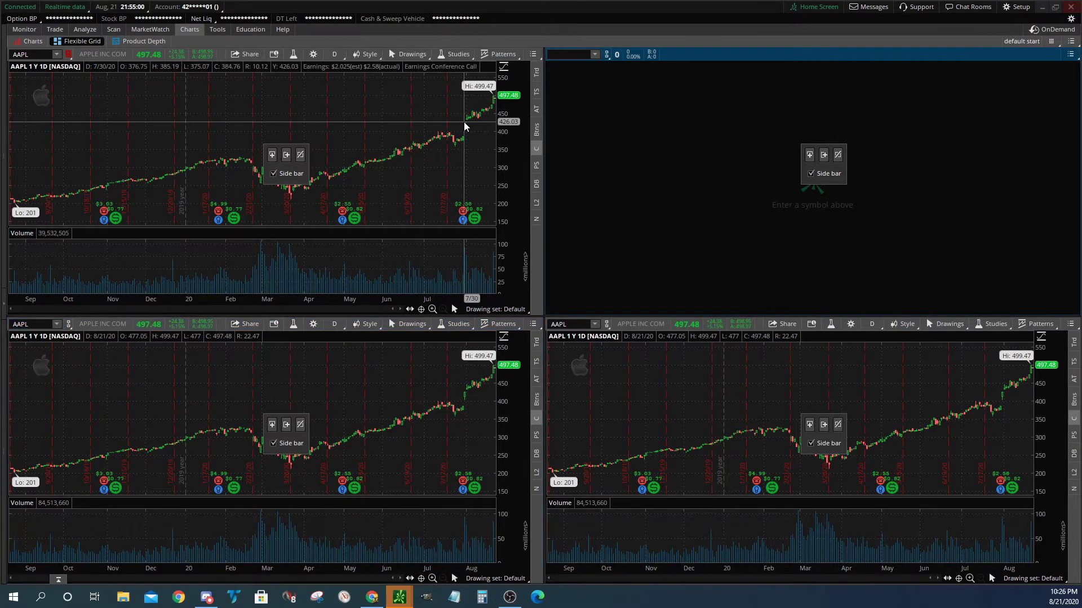
text(AAPL)
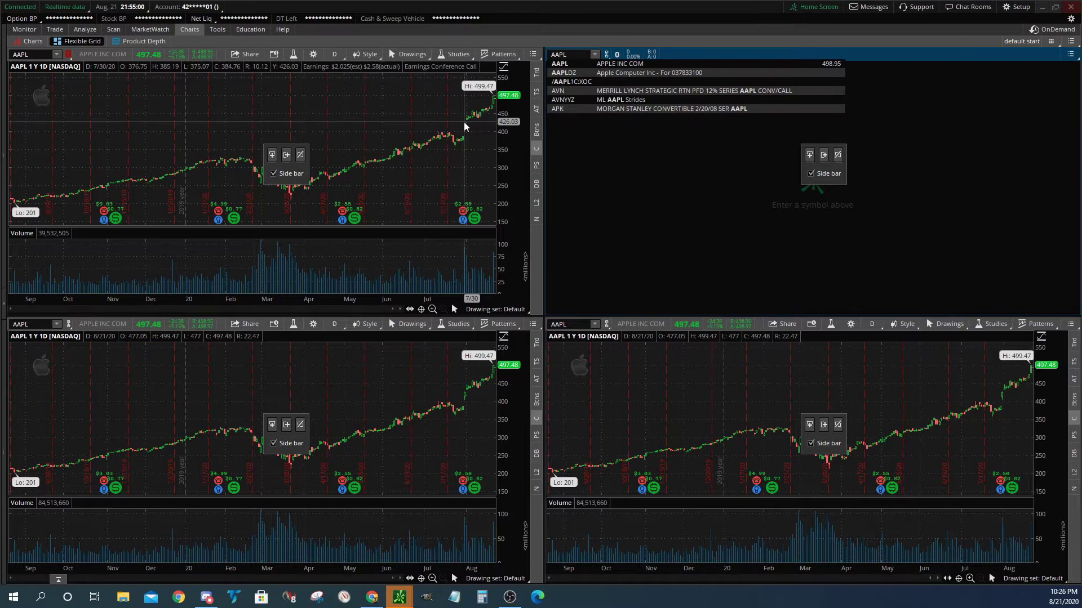
key(Return)
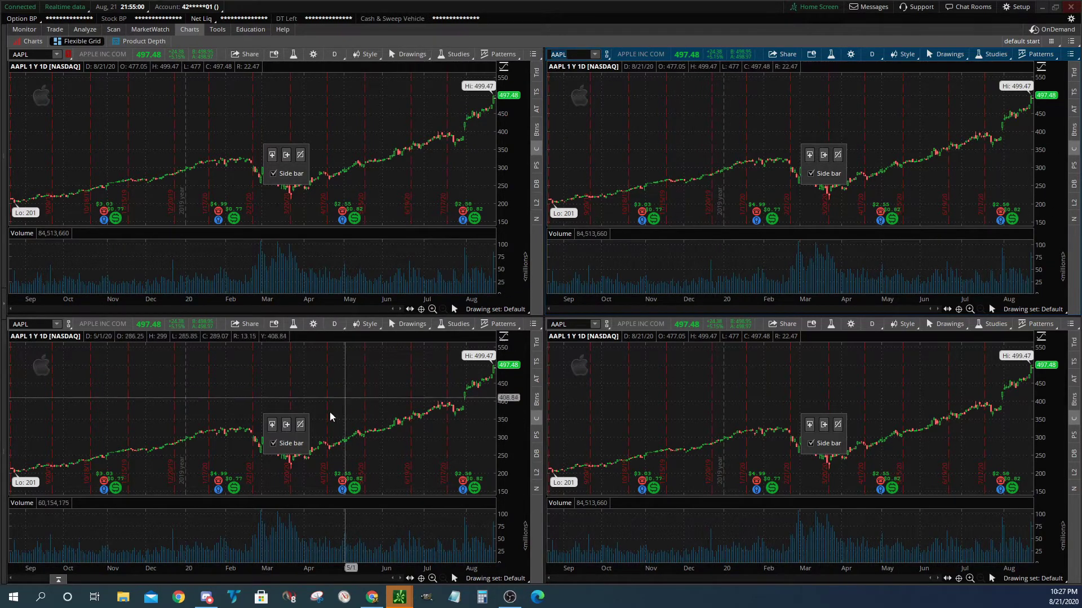
Step: Turn off grid customization and set the lower-left chart to 20 days of hourly bars
click(1052, 42)
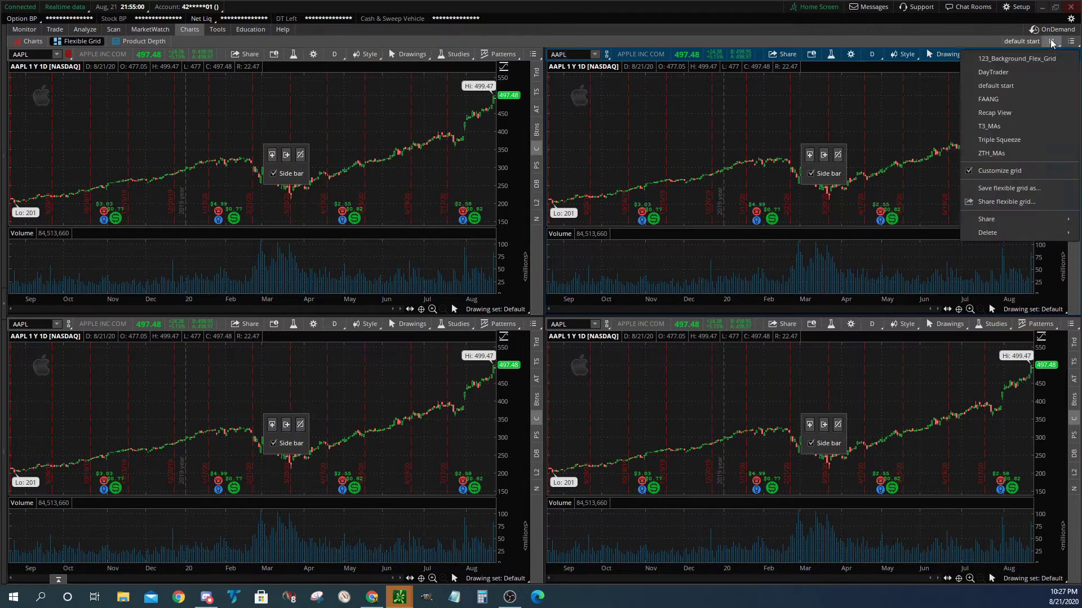
click(970, 172)
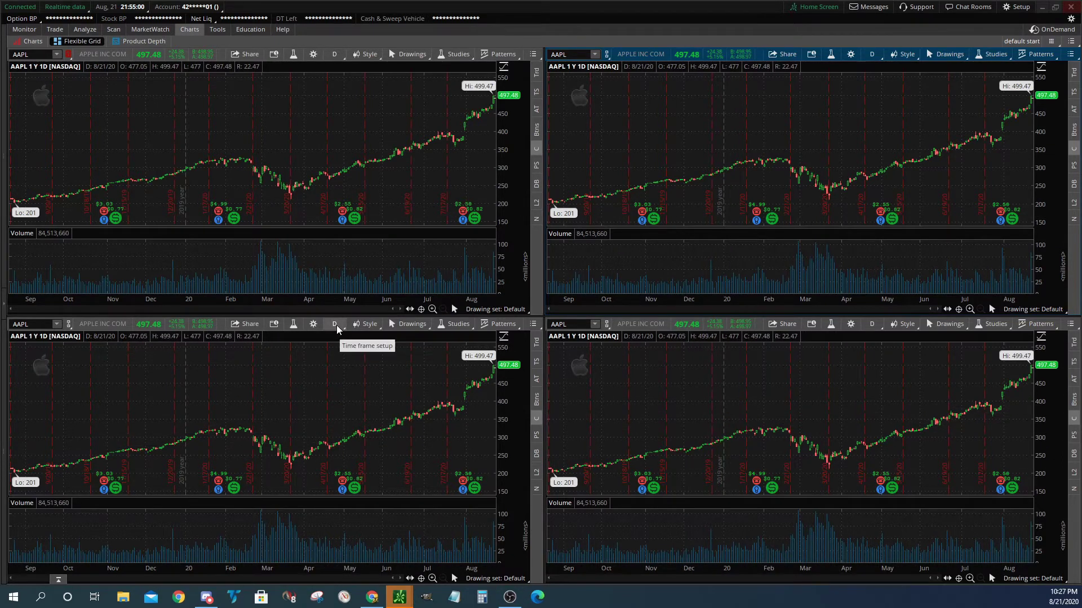
click(337, 325)
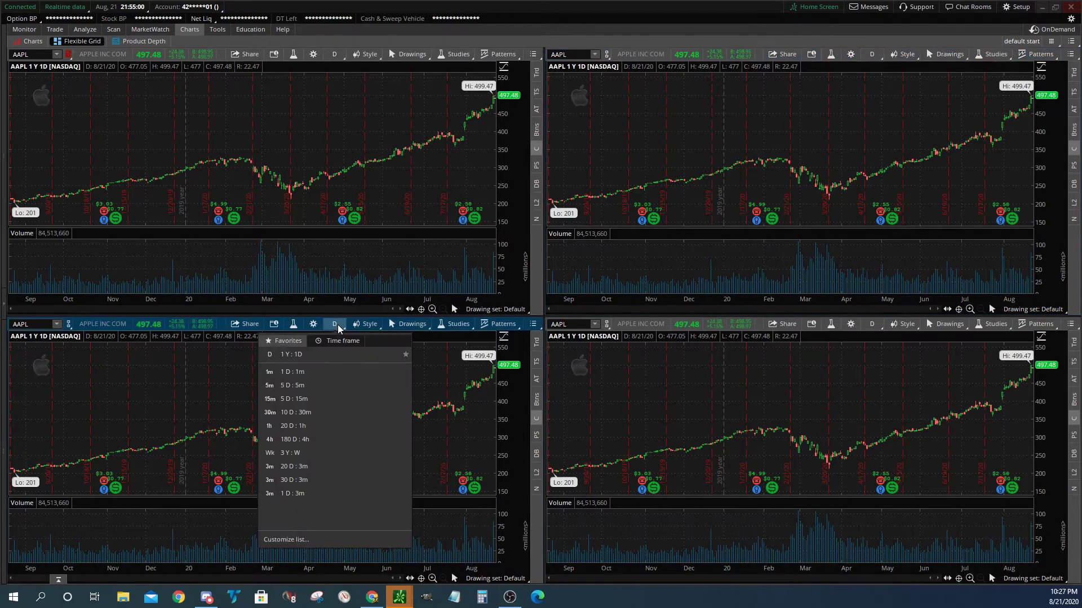
click(295, 427)
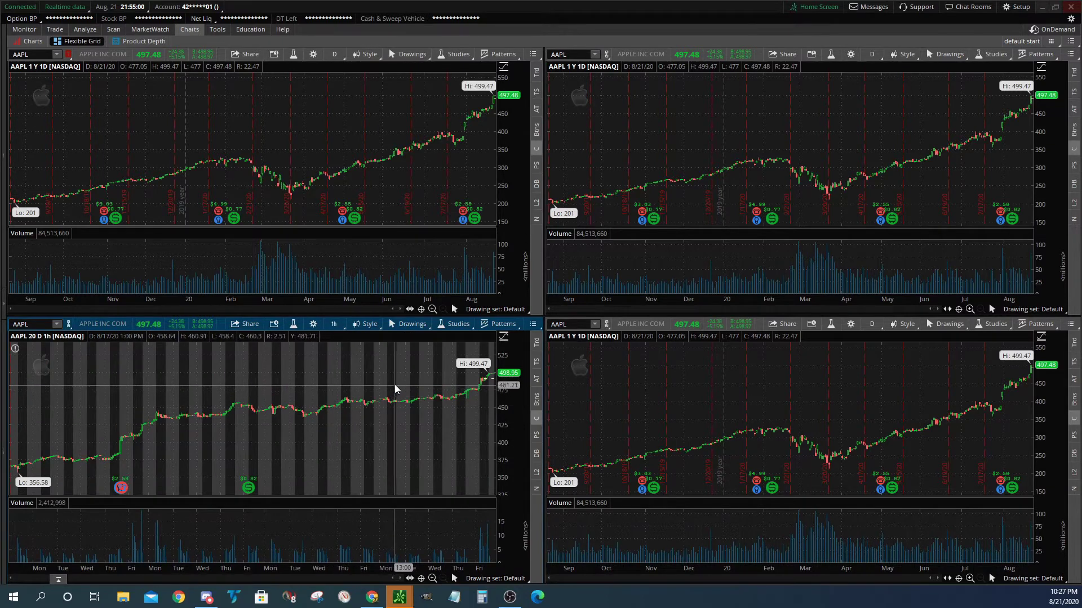
Step: Change the lower-left chart's time interval to 3 days in its time frame settings
click(333, 326)
click(334, 343)
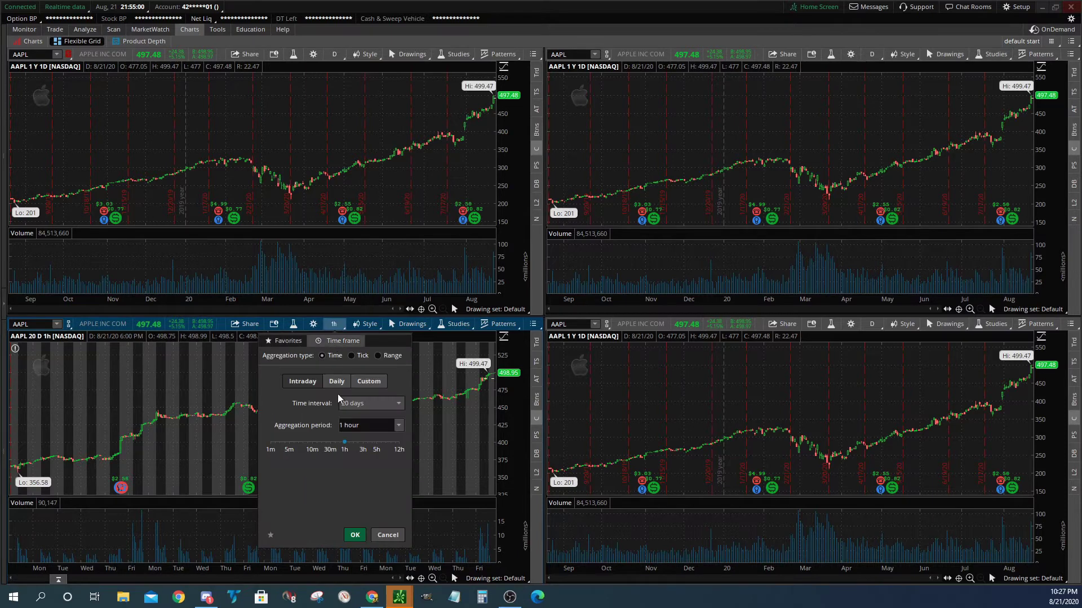
click(389, 404)
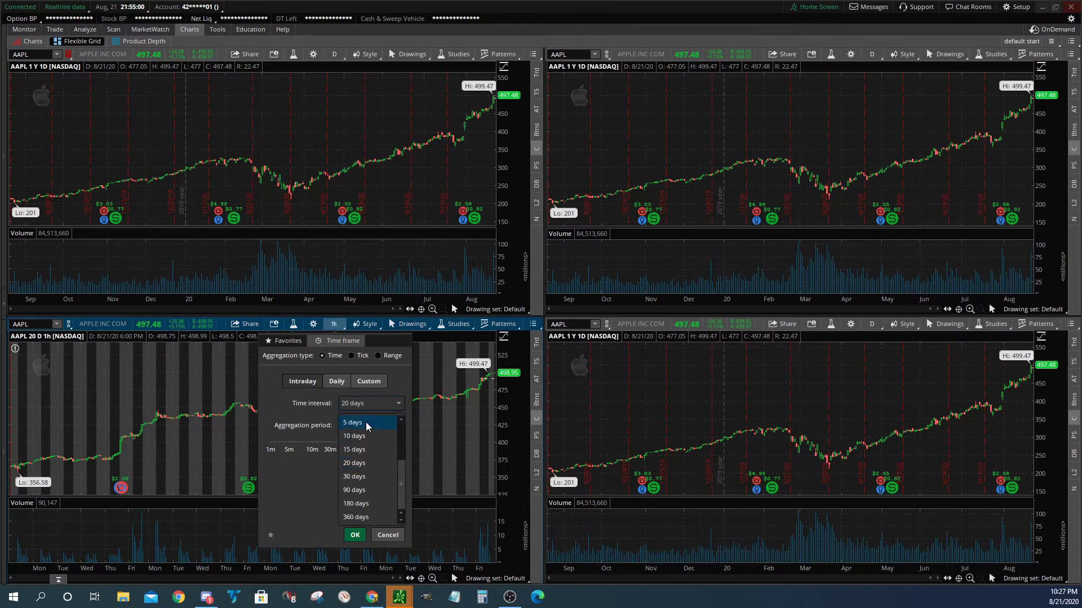
drag(404, 485, 403, 463)
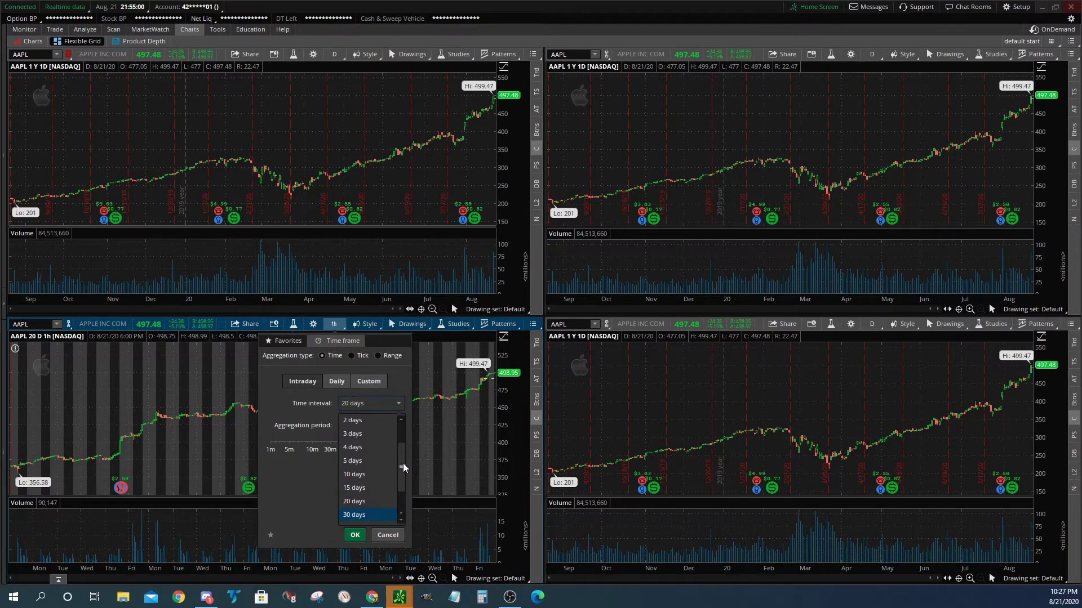
click(354, 435)
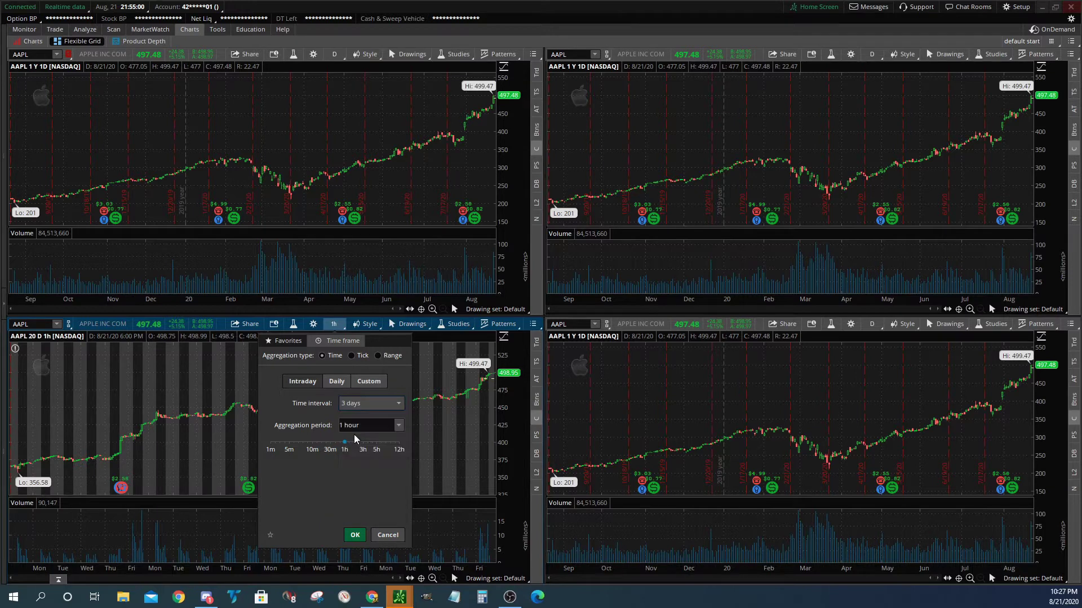
click(356, 535)
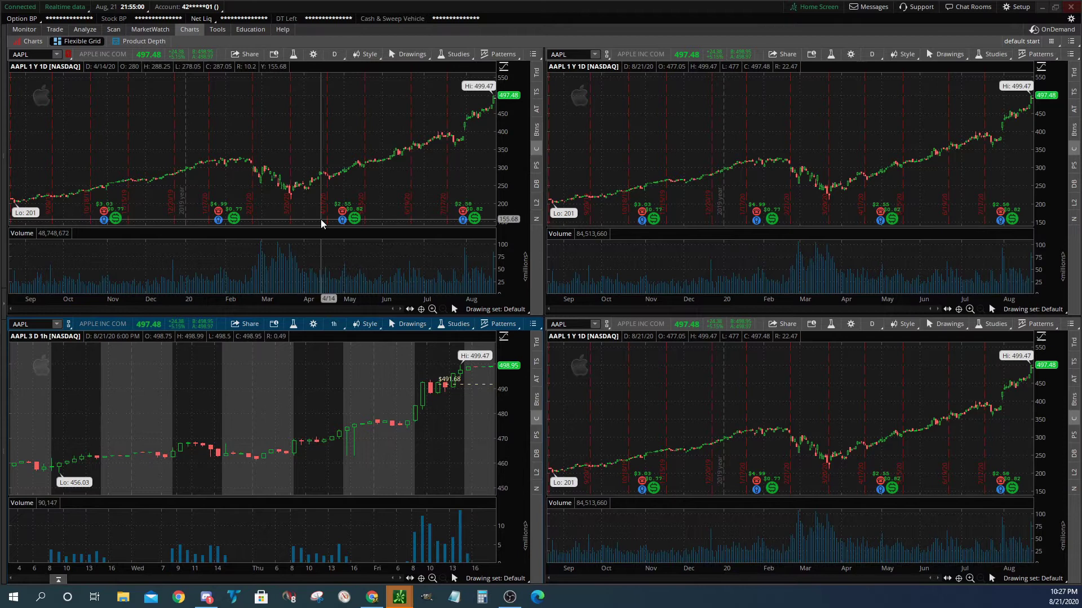
Step: Set the upper-left chart to 3 days of 15-minute bars
click(335, 55)
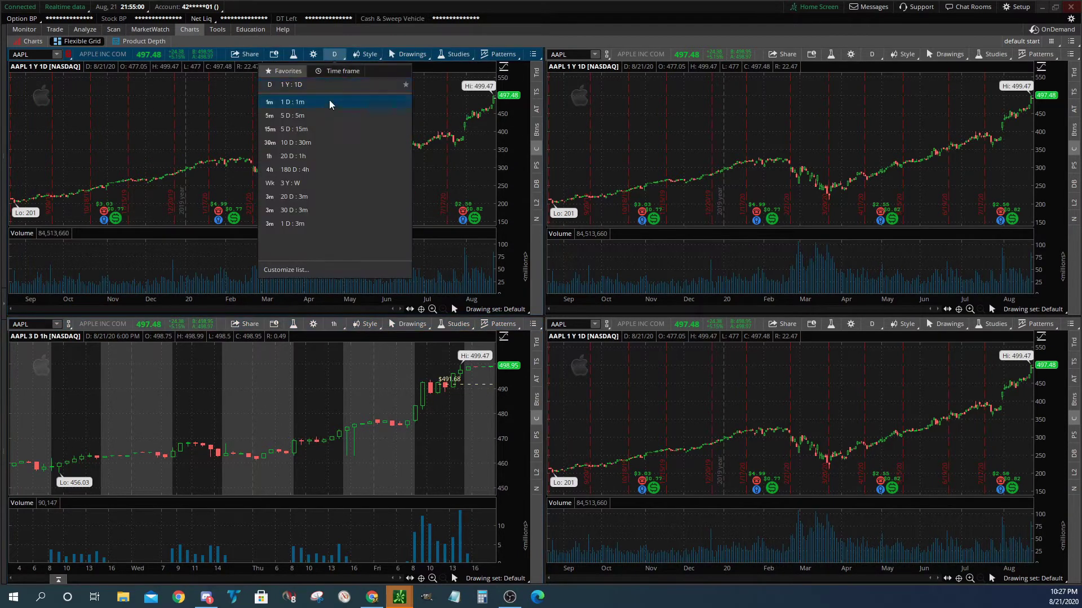
click(314, 129)
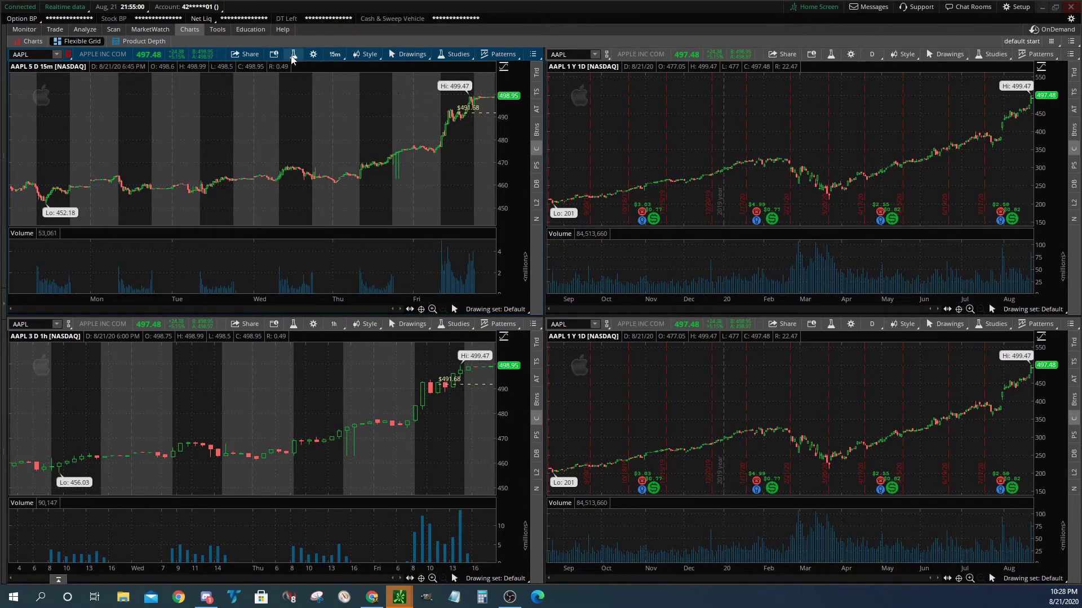
click(336, 55)
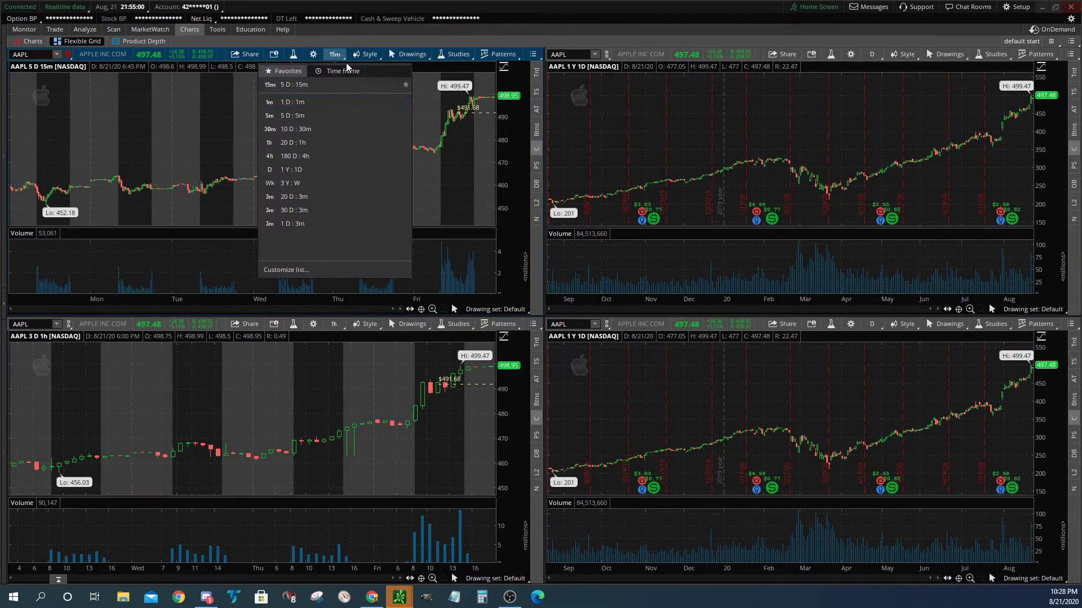
click(340, 72)
click(396, 135)
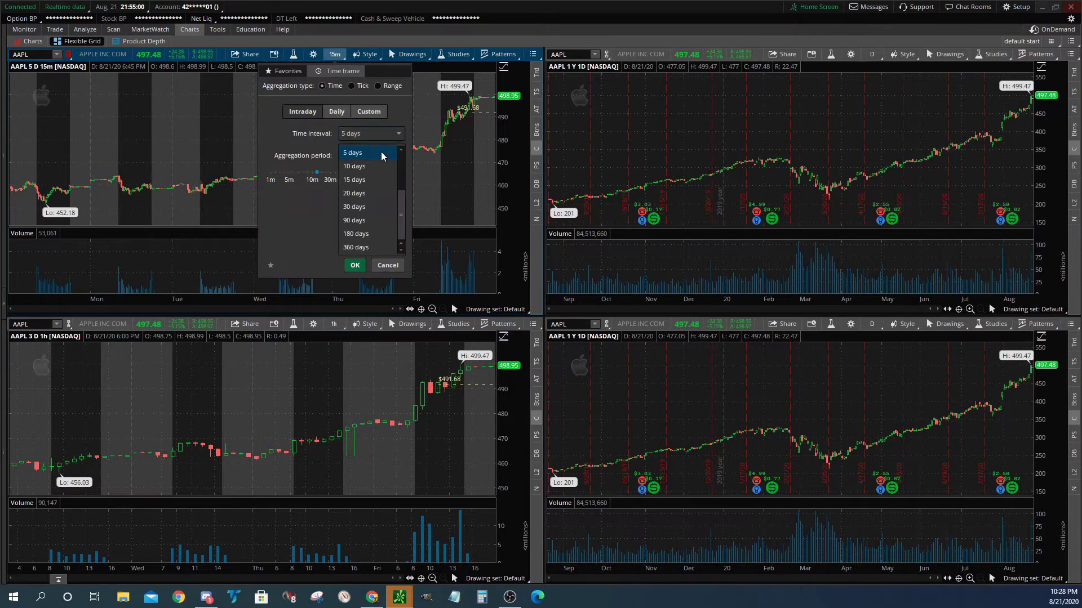
drag(400, 199, 402, 180)
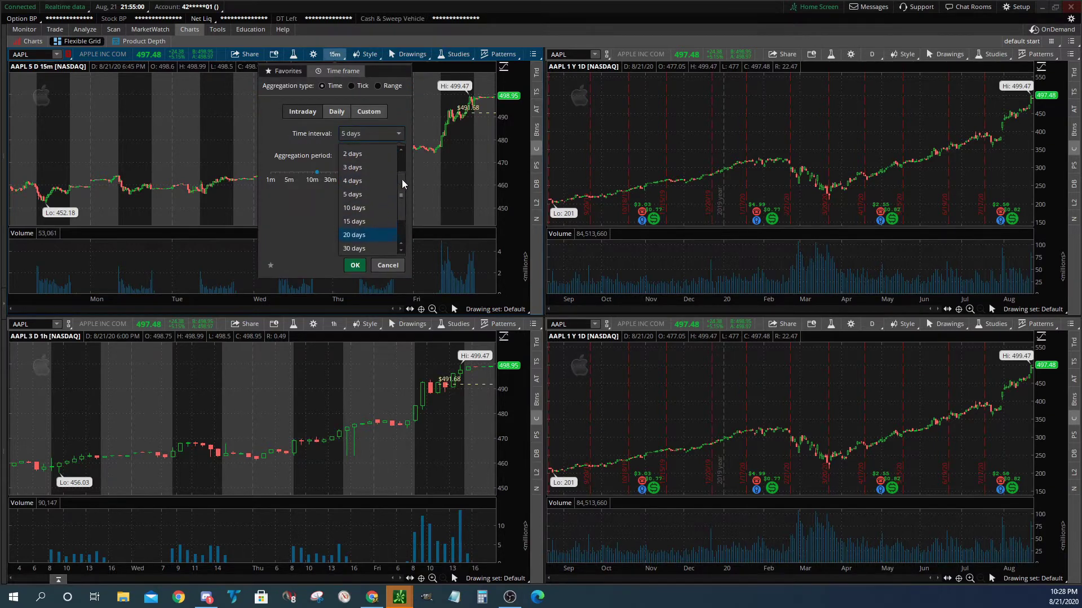
click(356, 168)
click(356, 267)
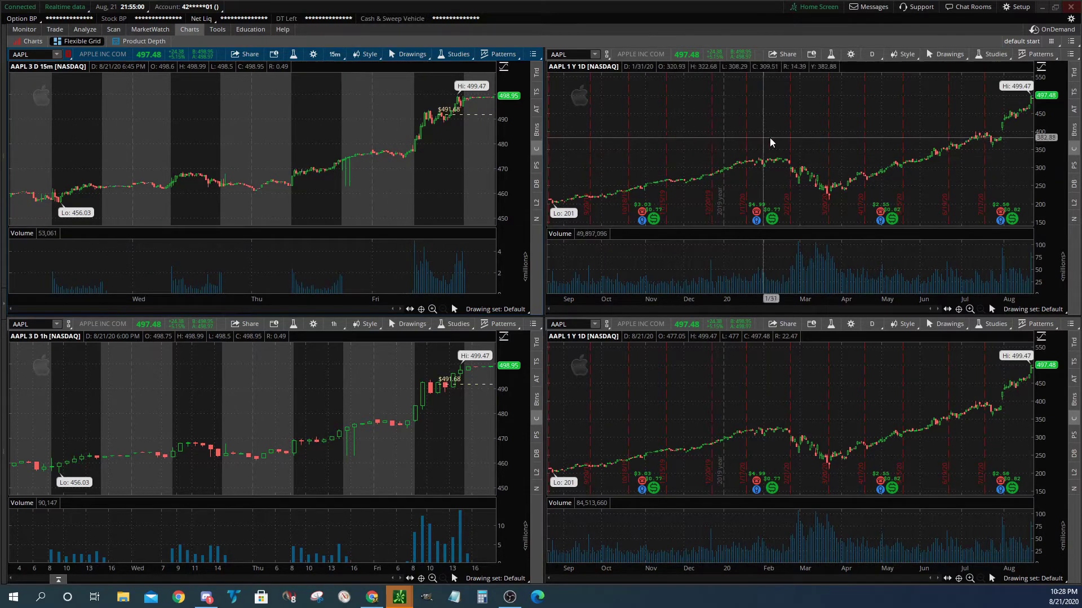
Step: Set the upper-right chart to 1 day of 2-minute bars and open its study editor
click(872, 55)
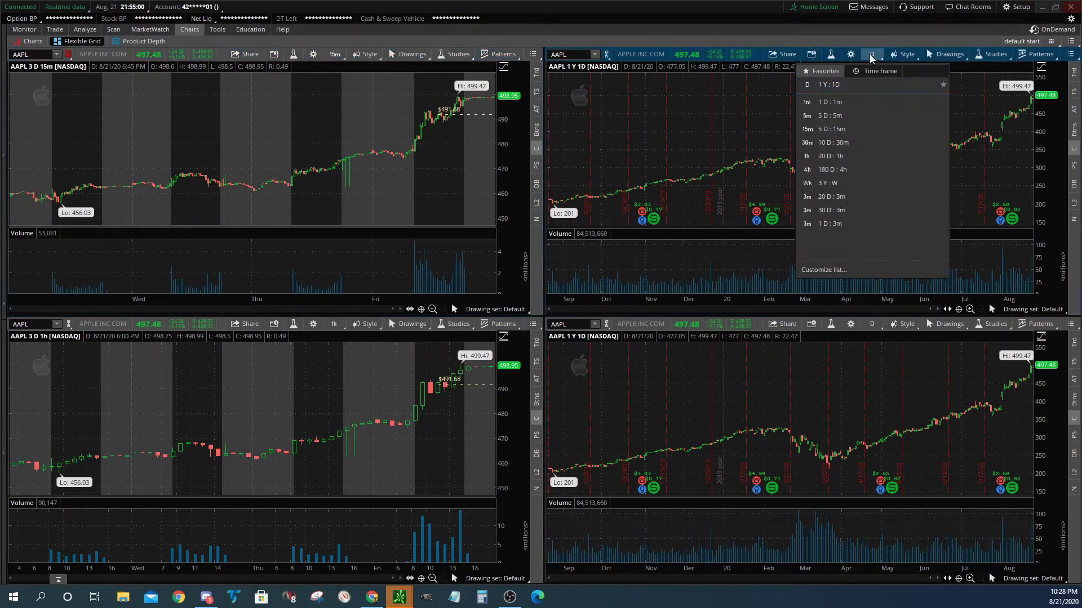
click(850, 103)
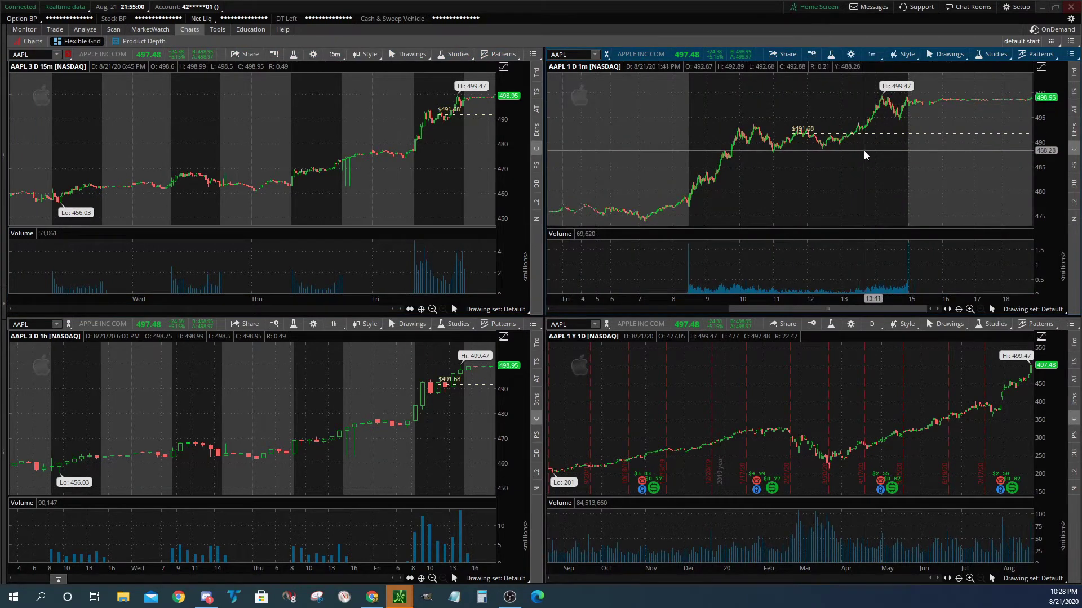
click(872, 55)
click(873, 72)
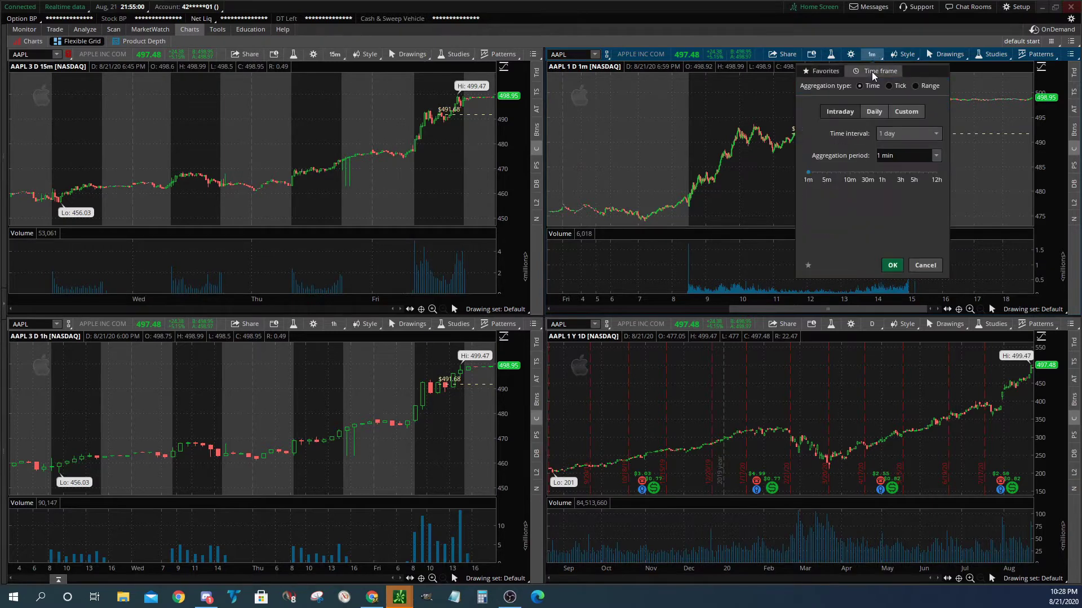
click(936, 157)
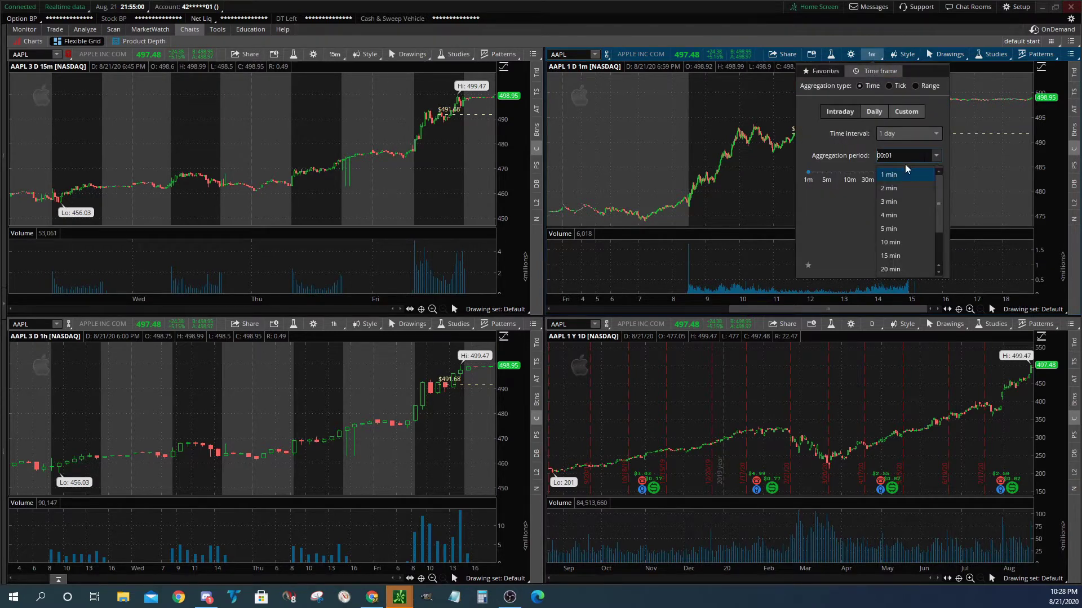
click(902, 193)
click(892, 266)
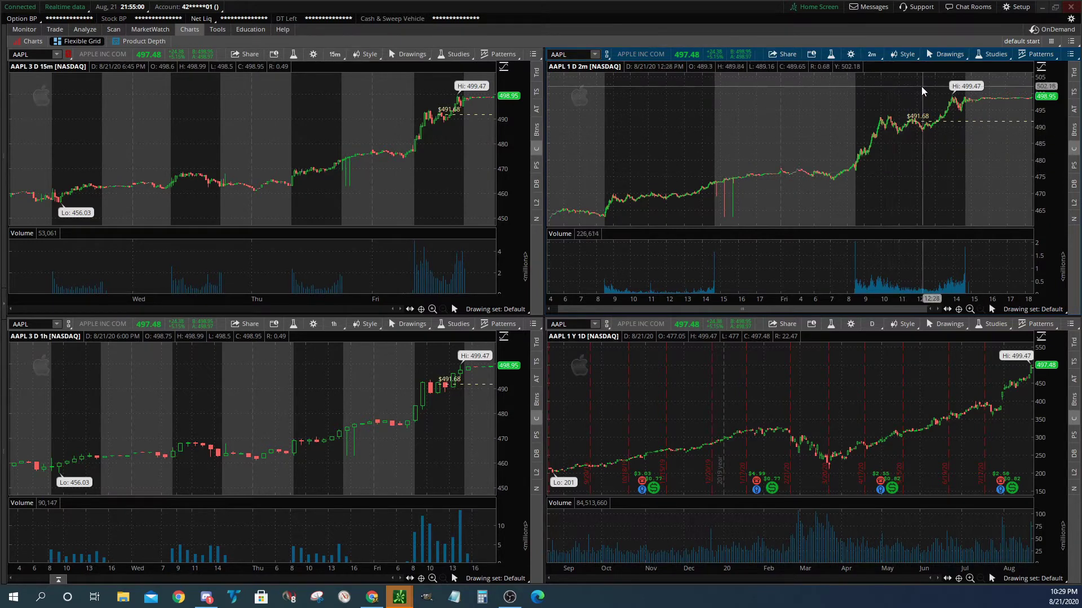
click(830, 55)
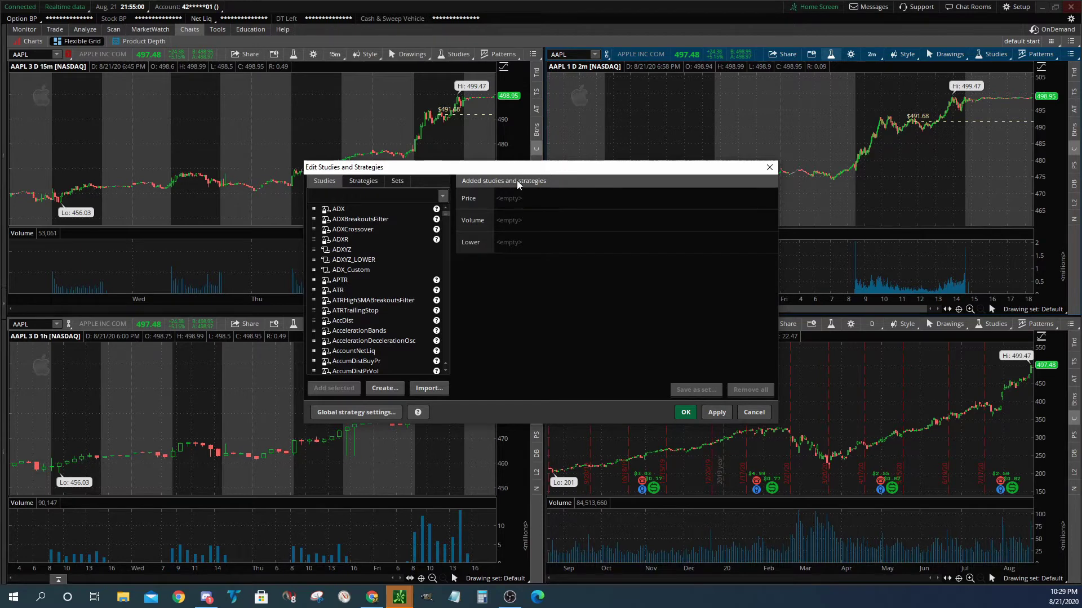
Step: Search 'mova', add MovAvgExponential twice, and give the first a length of 8
click(382, 195)
text(mov)
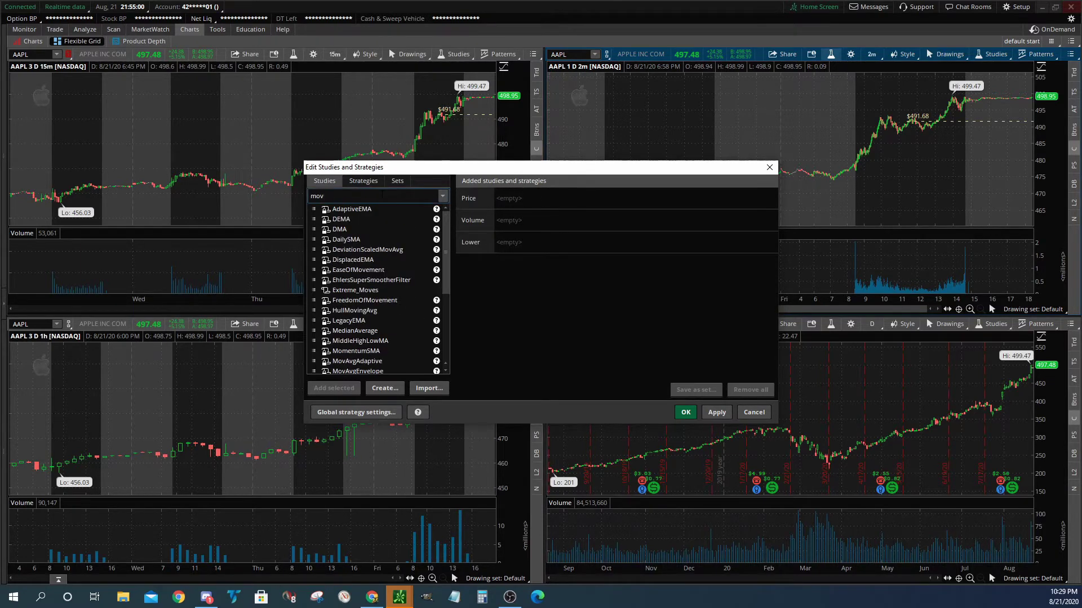
text(a)
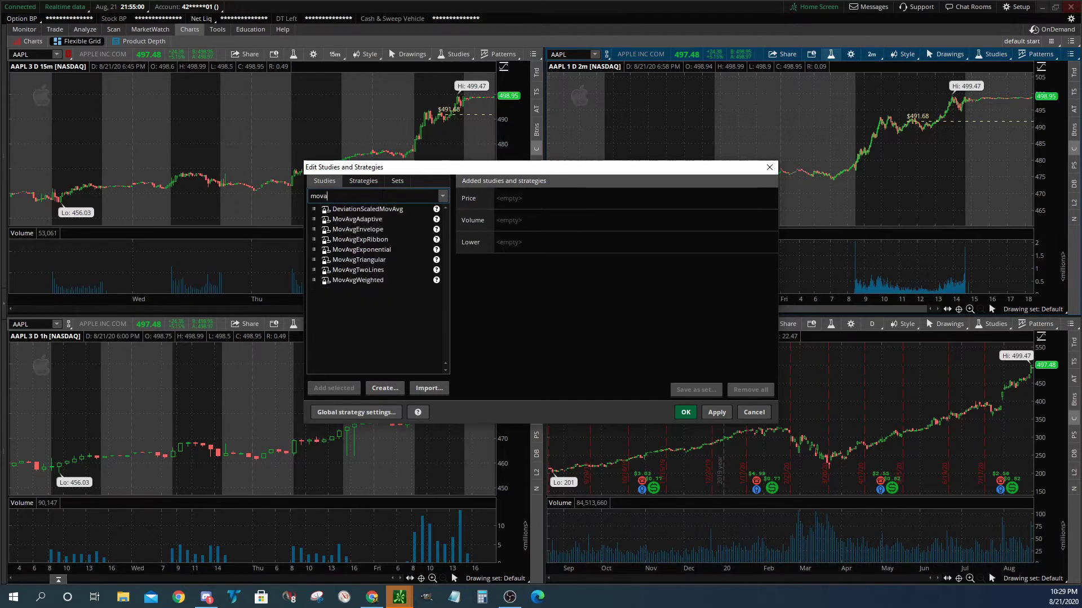
double_click(359, 250)
double_click(362, 250)
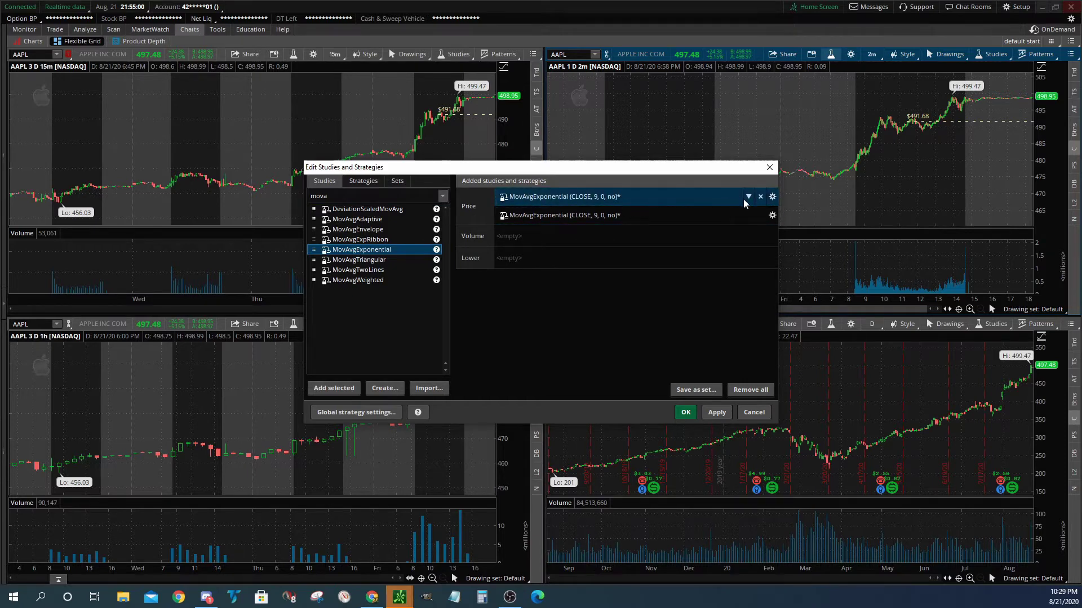
click(772, 197)
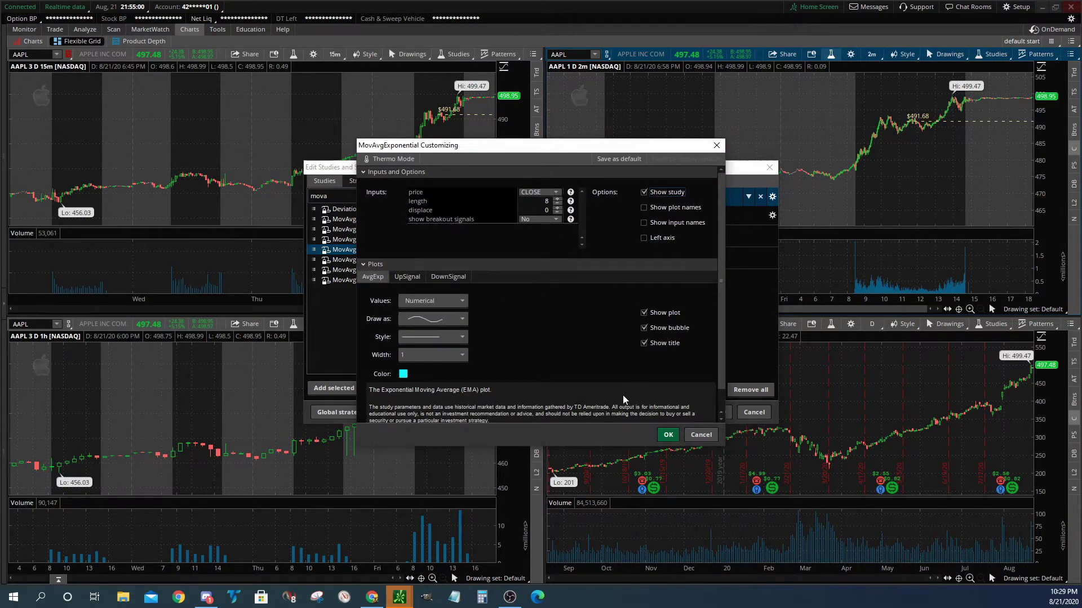
click(668, 435)
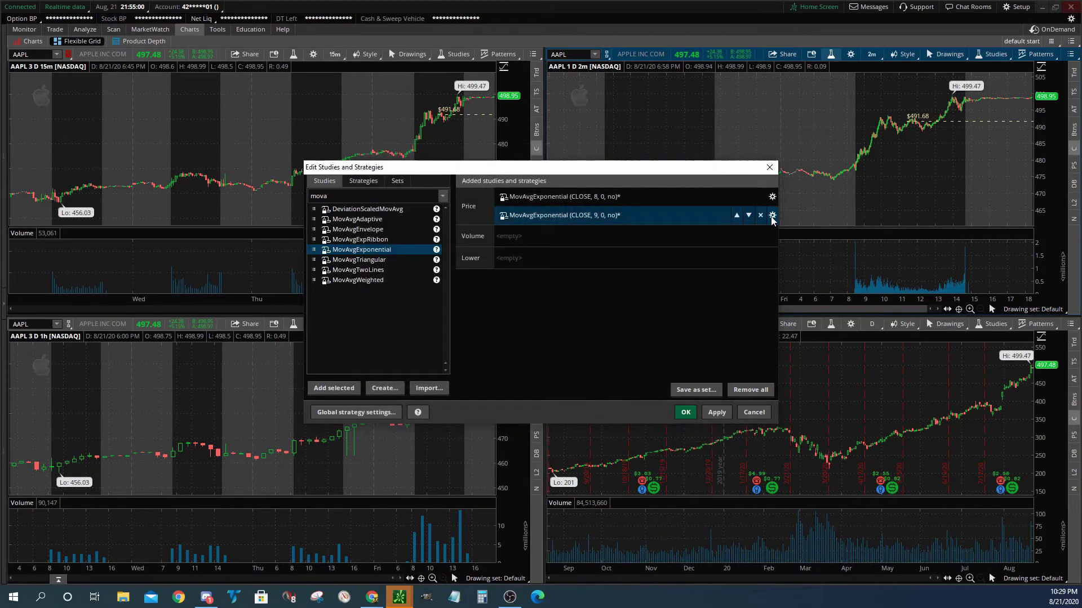
Step: Set the second exponential average to length 20 with a yellow line
click(772, 215)
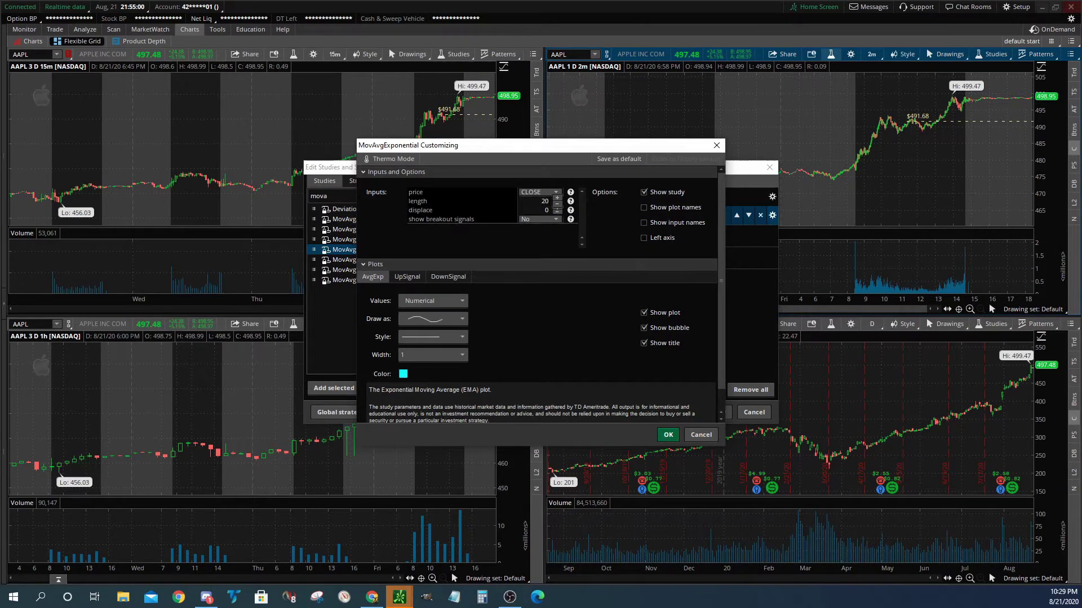
click(403, 373)
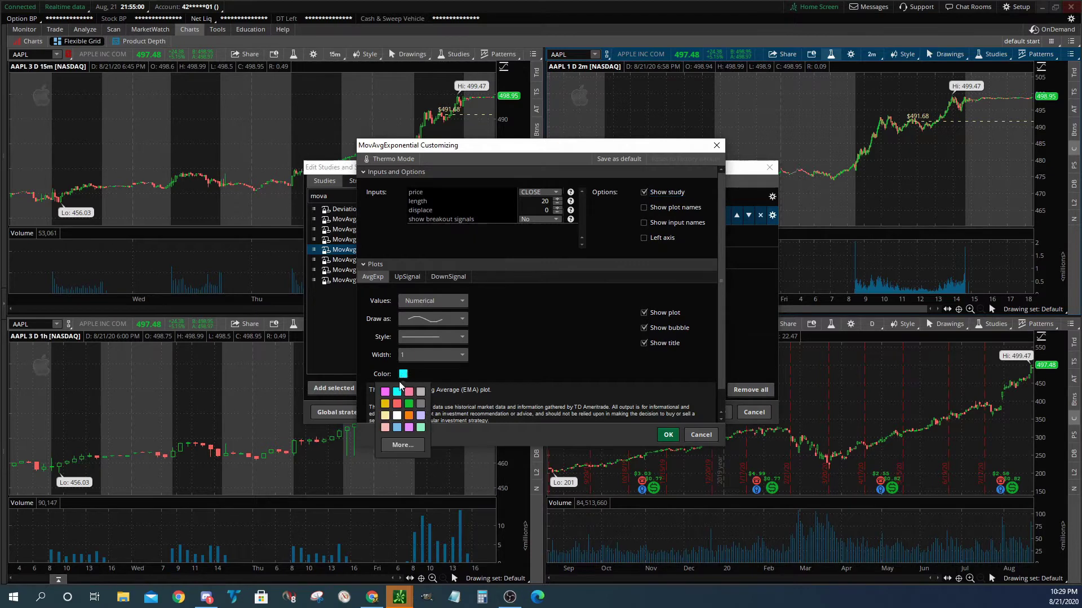
click(403, 445)
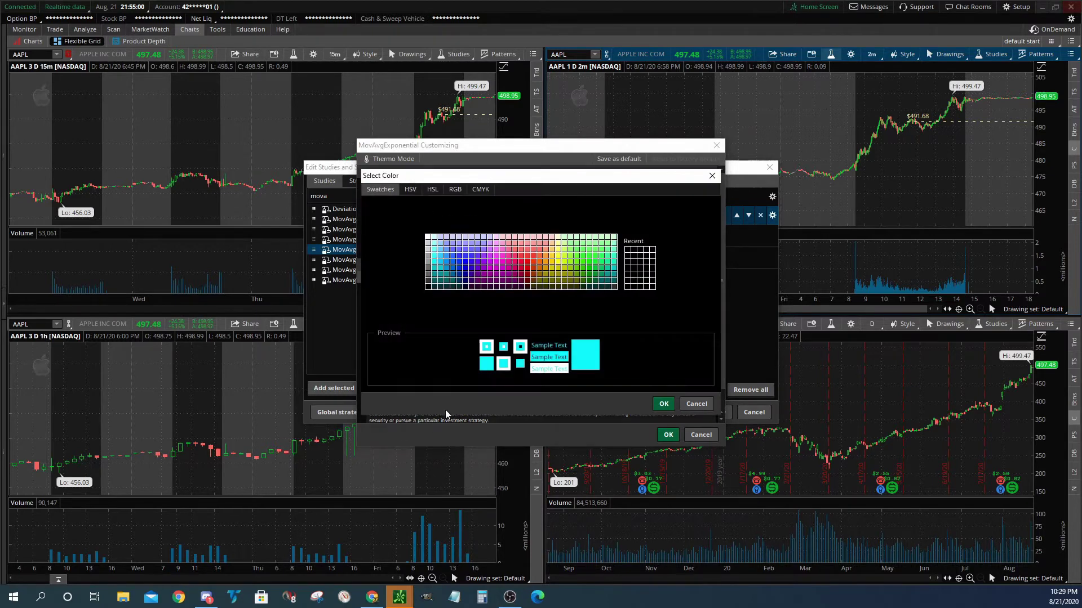
click(557, 262)
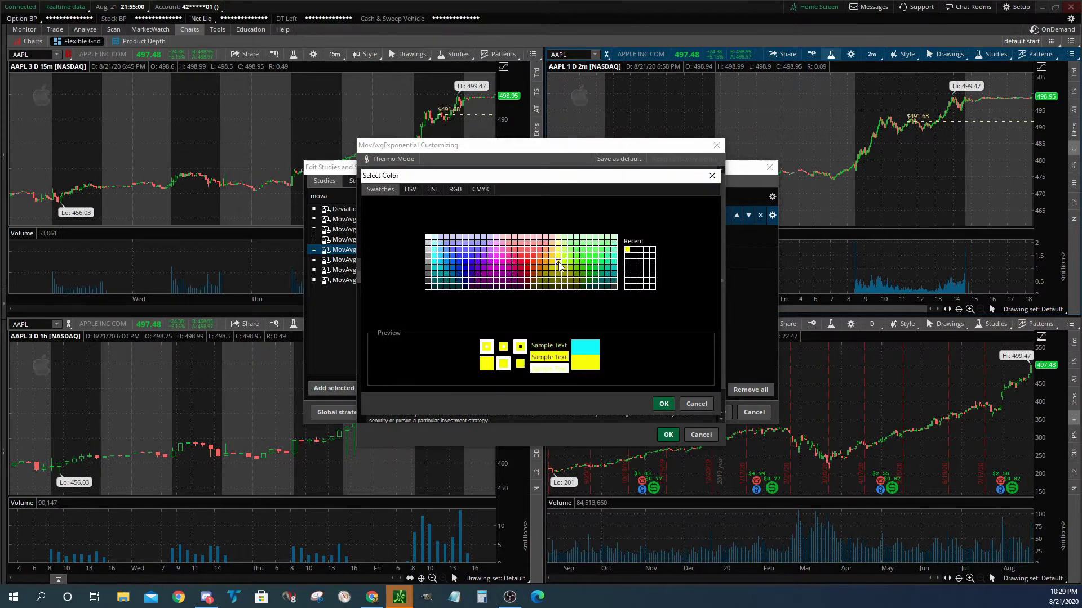
click(664, 404)
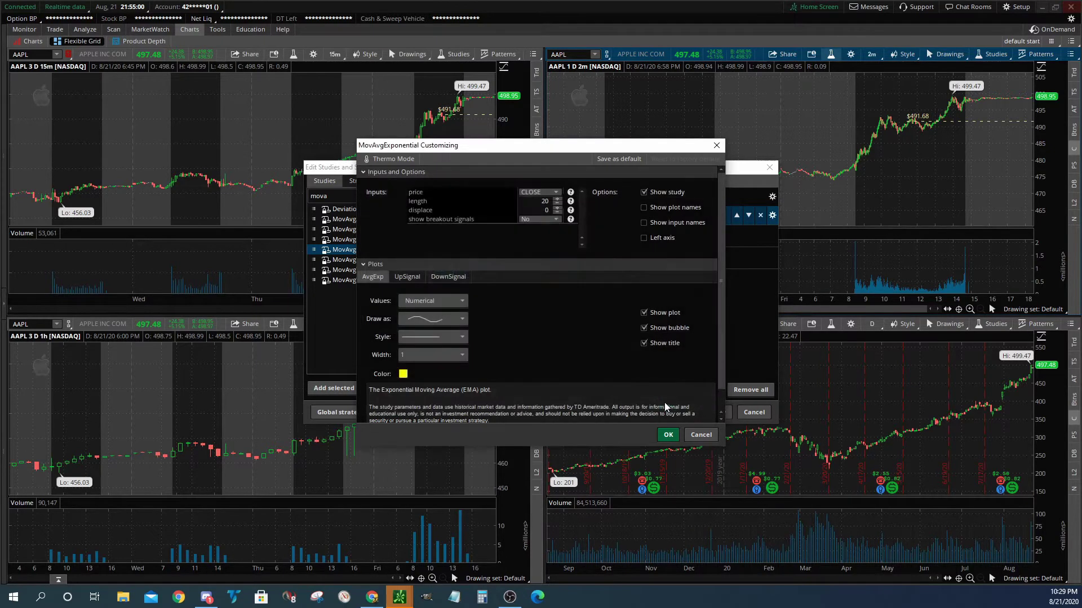
click(668, 435)
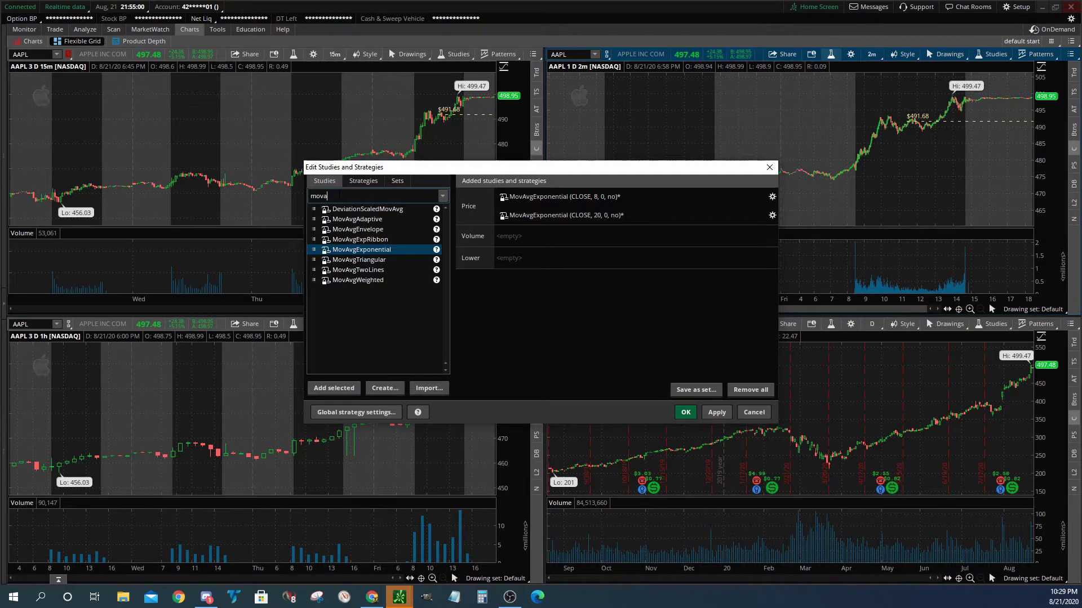
Step: Add TTM_Squeeze to the lower pane and apply it with both averages to the chart
key(BackSpace)
key(BackSpace)
key(BackSpace)
key(BackSpace)
text(TTM)
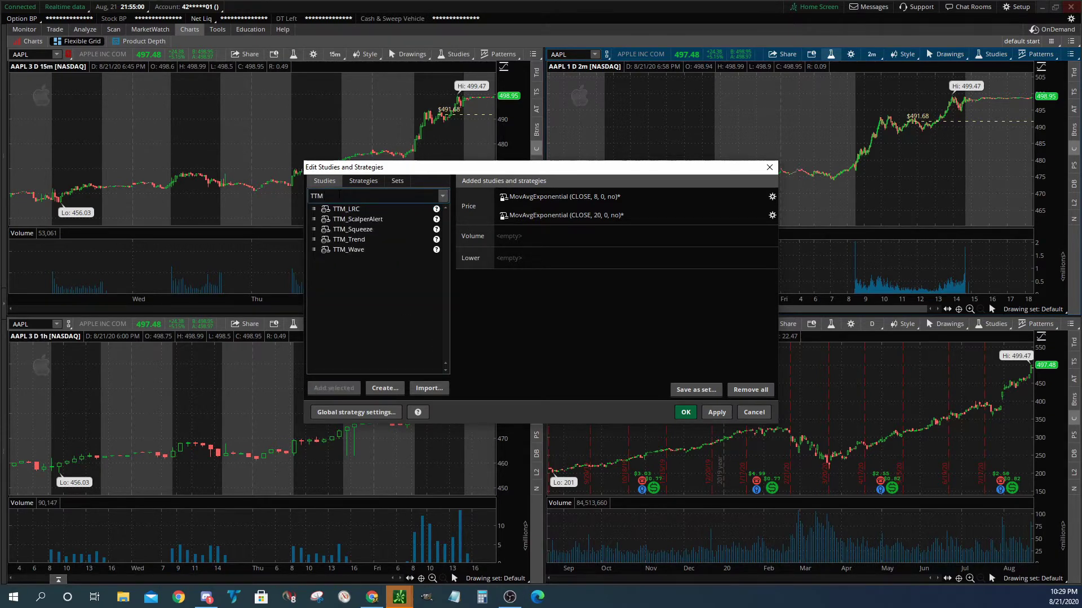
double_click(352, 230)
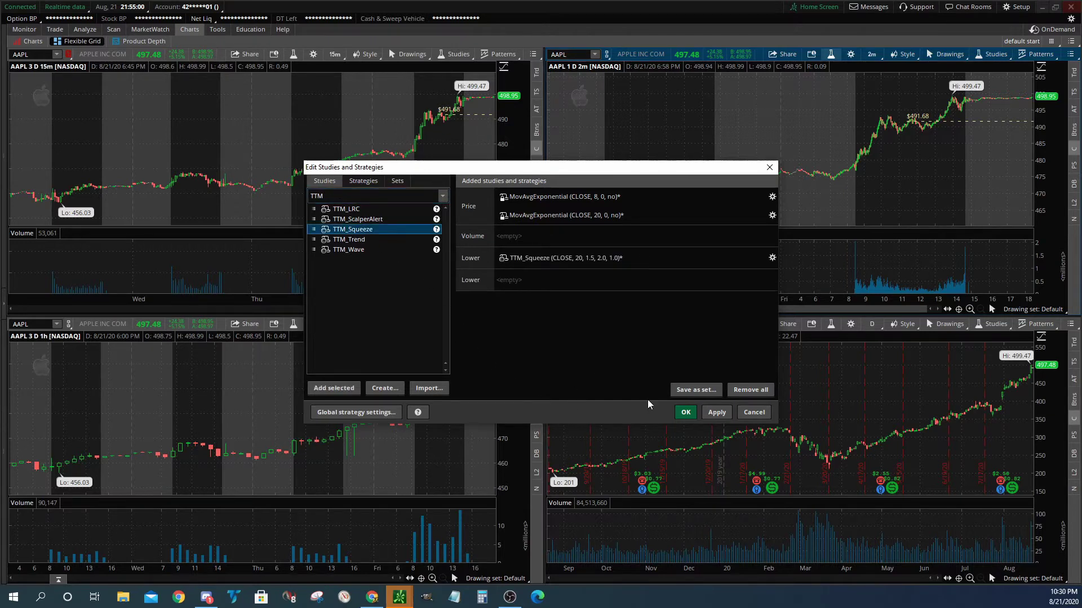
click(686, 413)
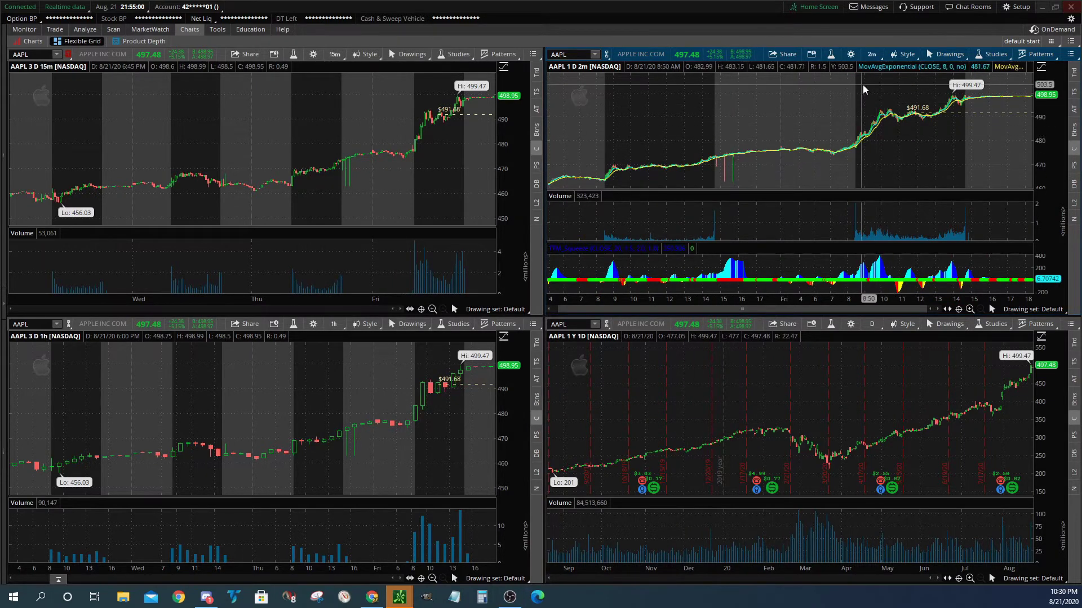
Step: Zoom the 2-minute chart to one day, then drag-select the midday range
scroll(863, 85, up, 5)
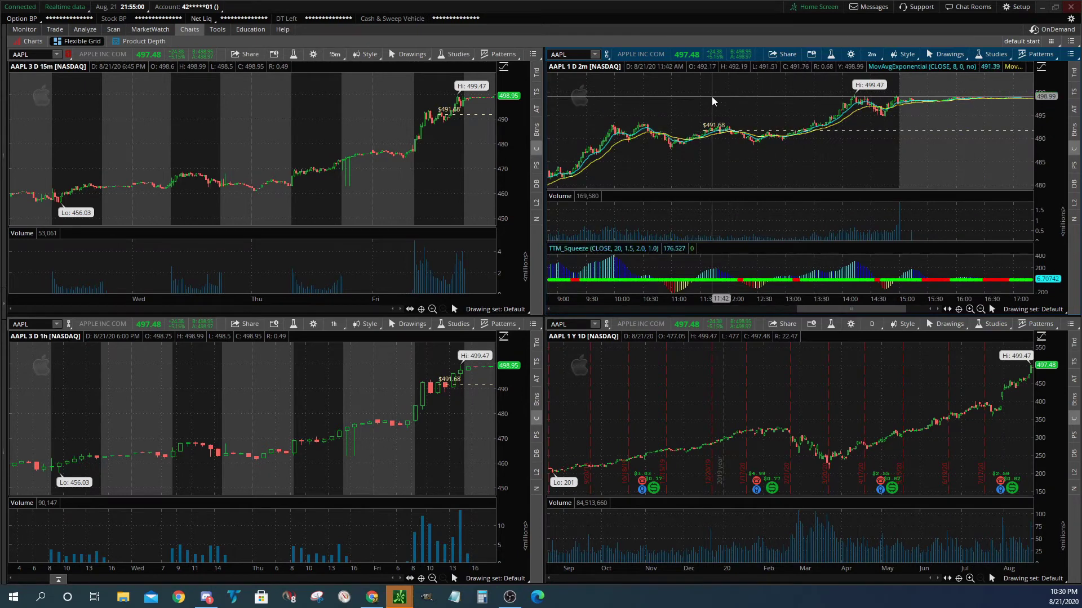
drag(711, 96, 918, 169)
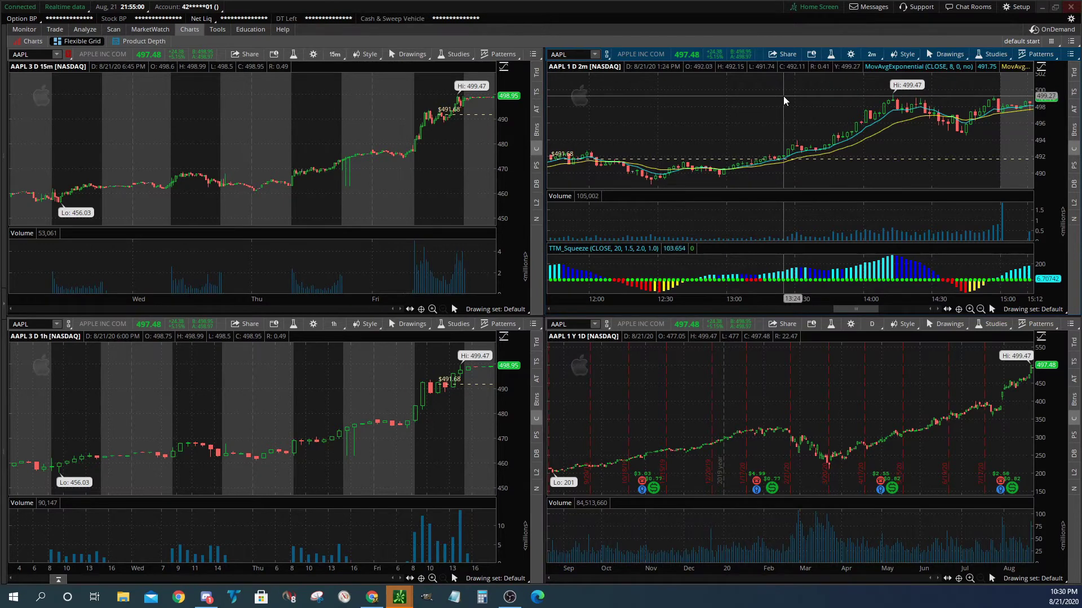
Step: In Chart Settings Appearance, fill up candles green and make volume bars grey
click(850, 55)
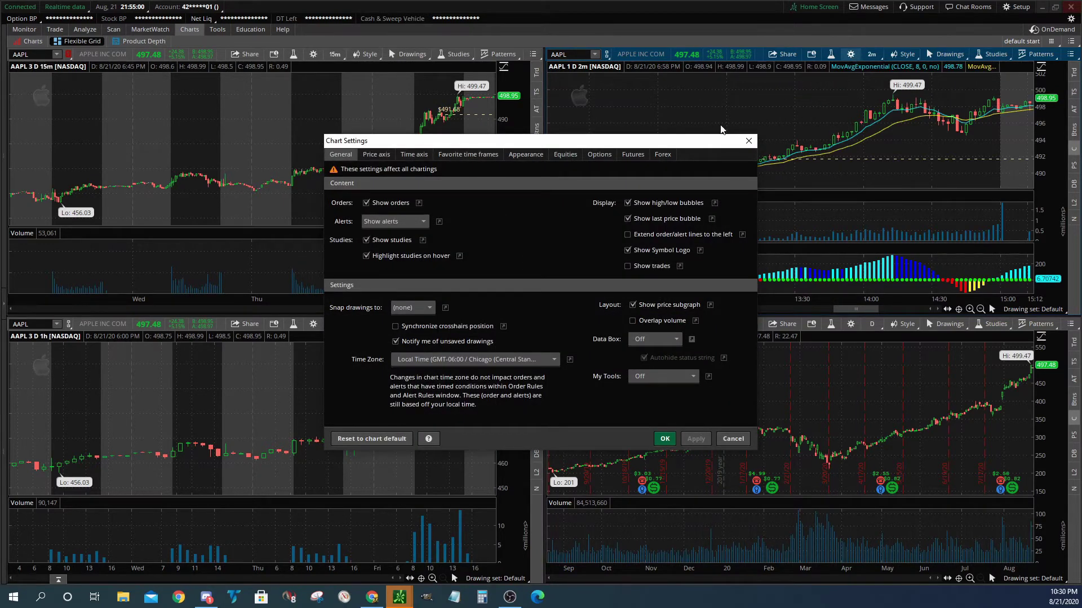
click(522, 155)
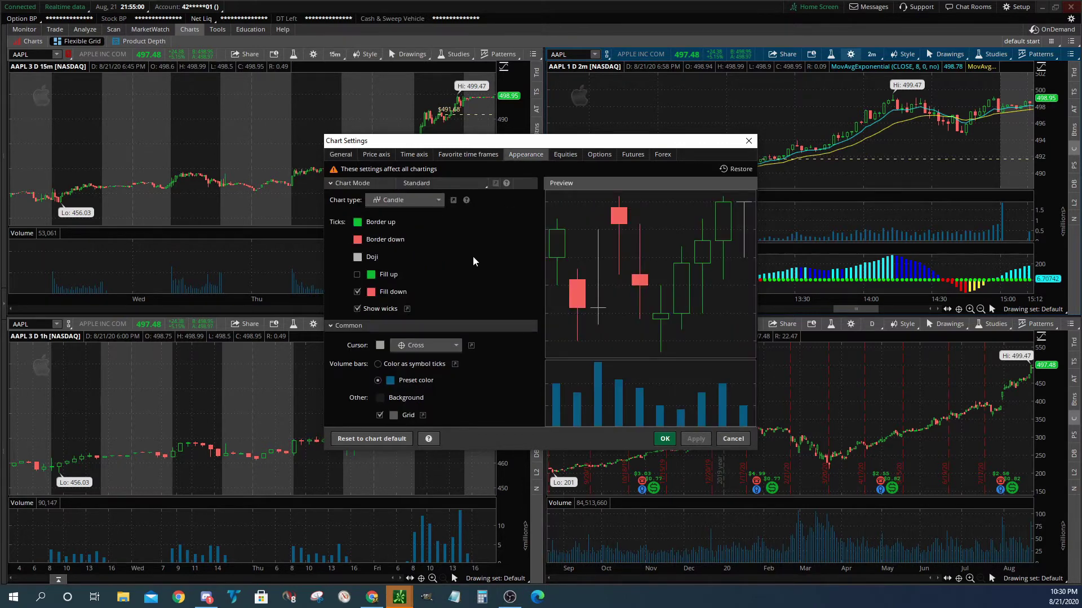
click(357, 275)
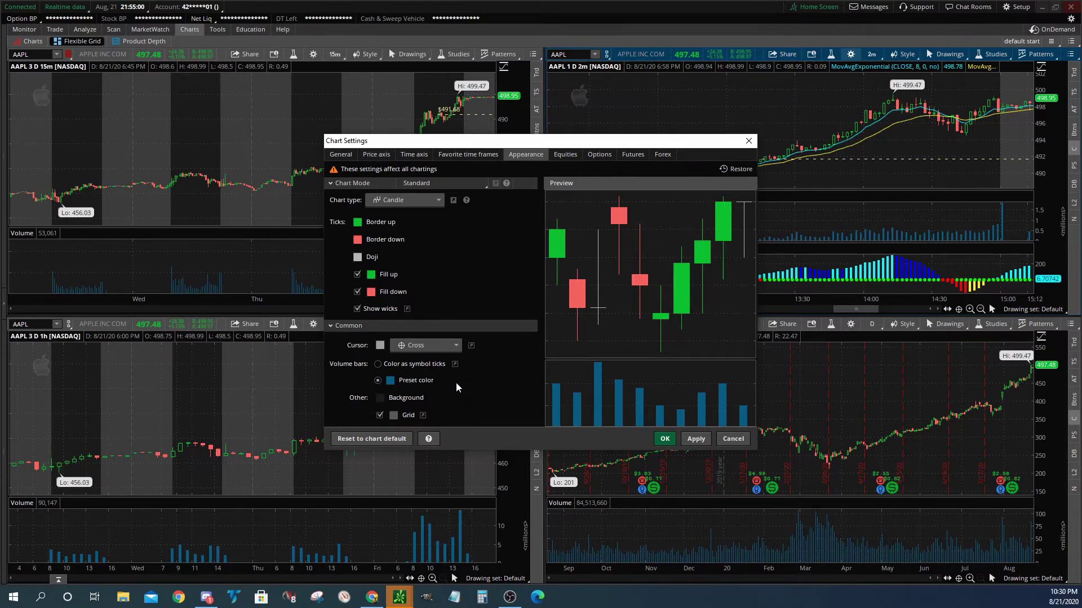
click(390, 381)
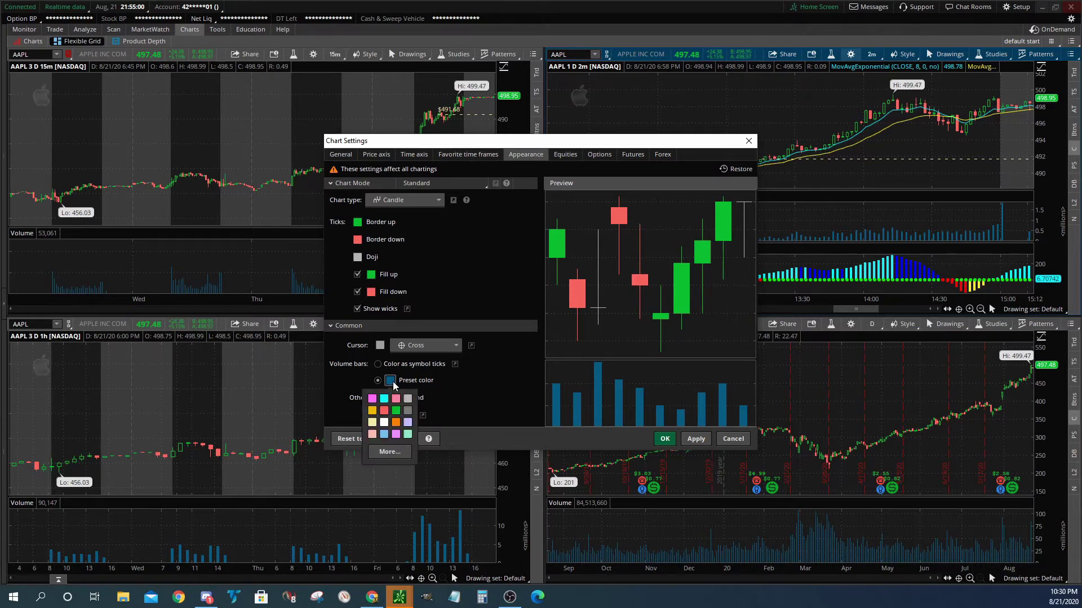
click(407, 412)
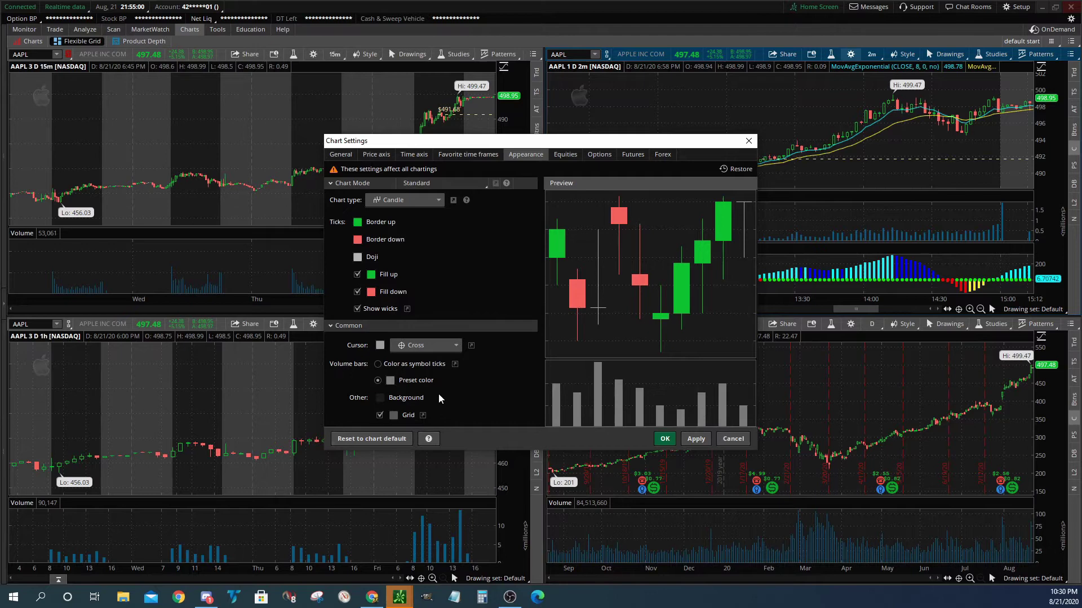
Step: Make the chart background black and apply the appearance changes to all charts
click(380, 397)
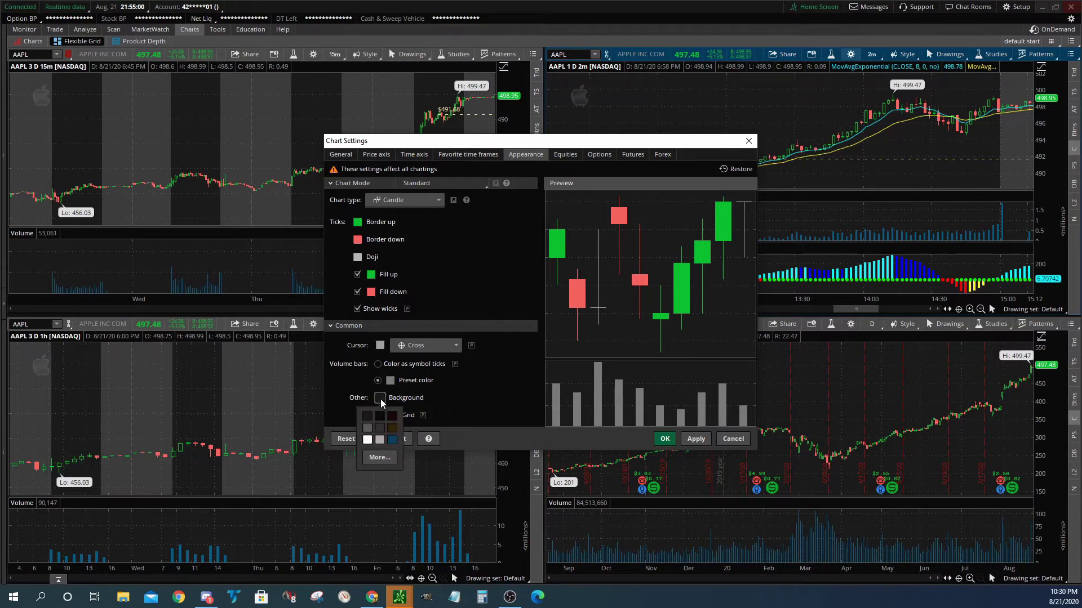
click(379, 458)
click(427, 287)
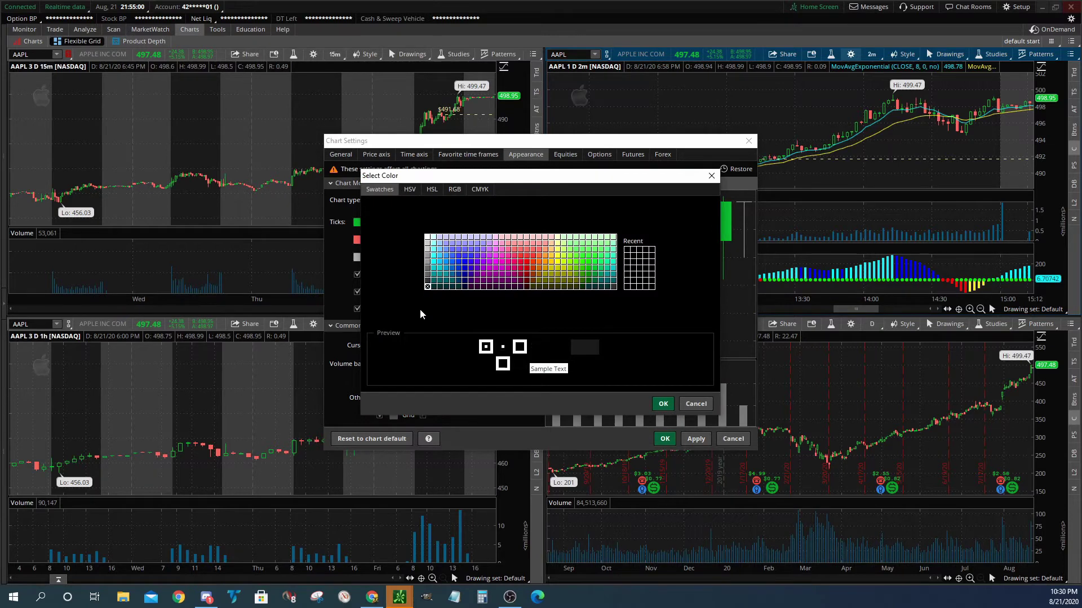
click(663, 403)
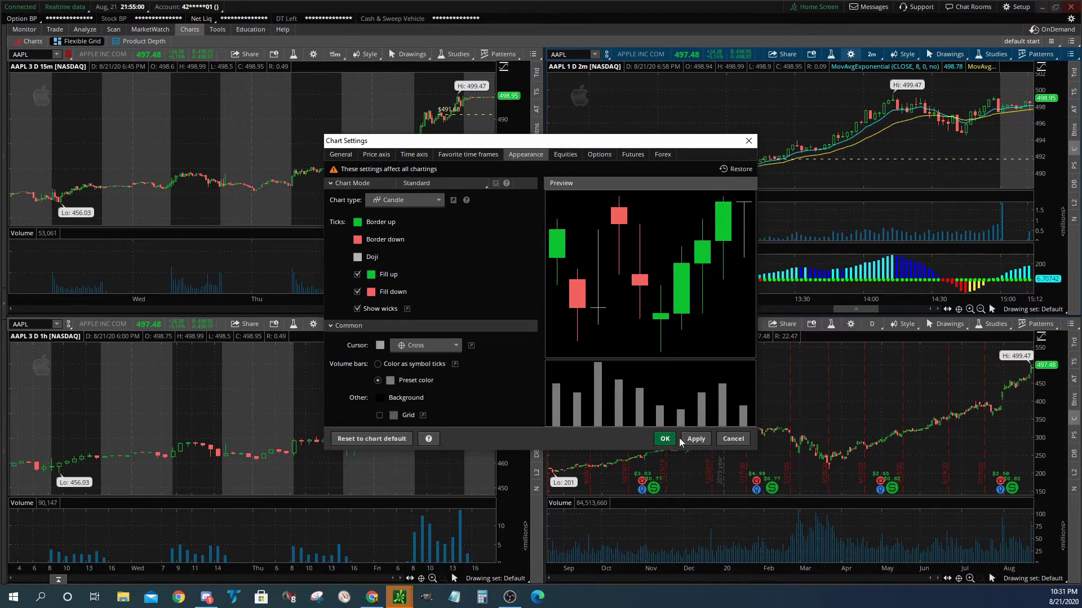
click(697, 440)
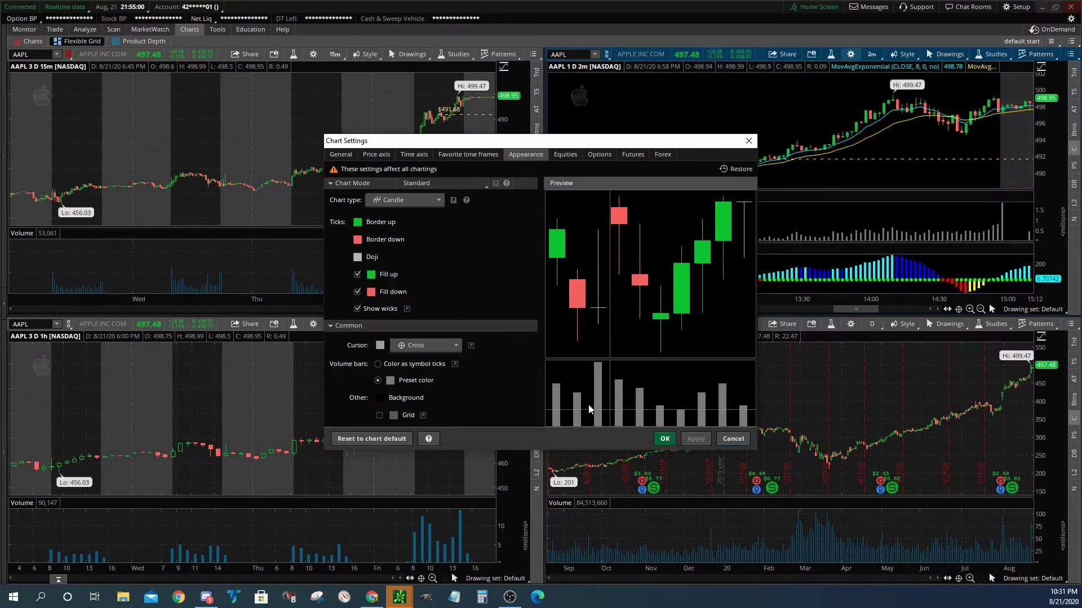
Step: Turn on Overlap volume in the General chart settings and apply it
click(341, 154)
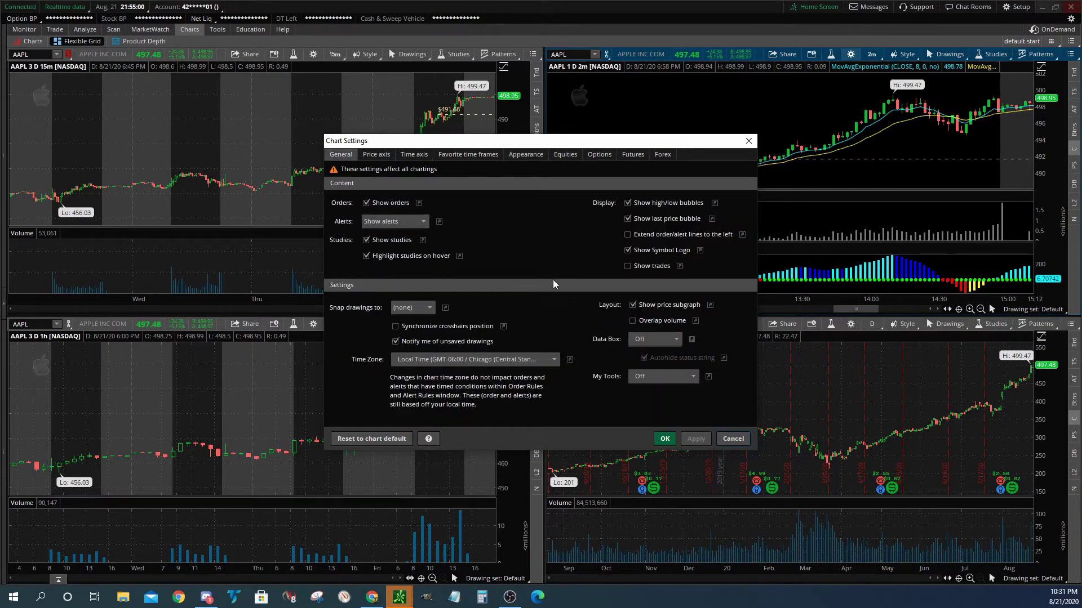
click(633, 322)
click(695, 440)
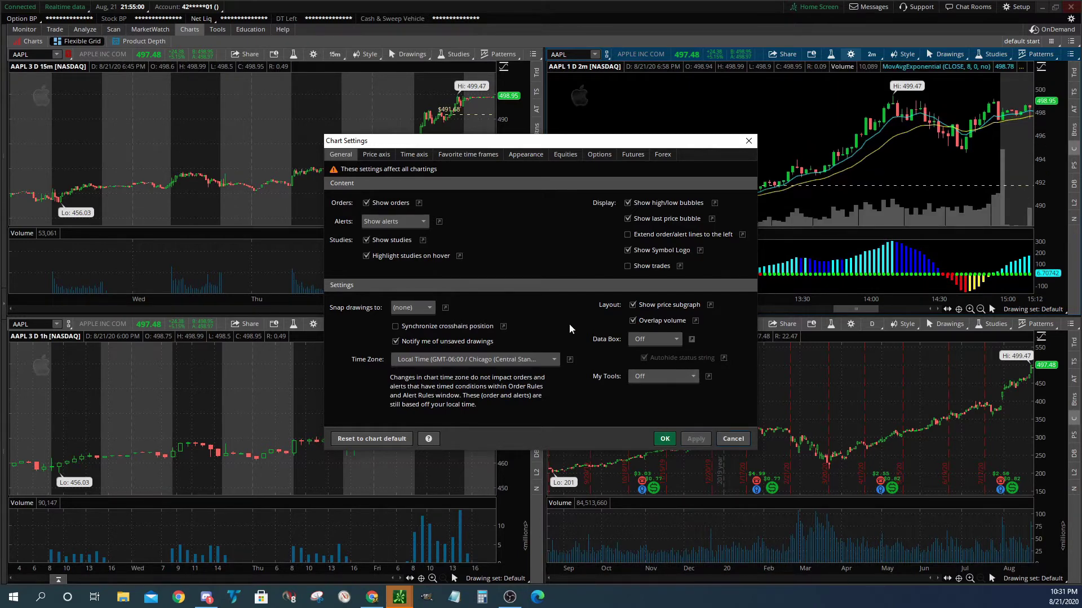
Step: Set the volume bars' preset colour to a dark grey in Appearance and apply it
click(525, 154)
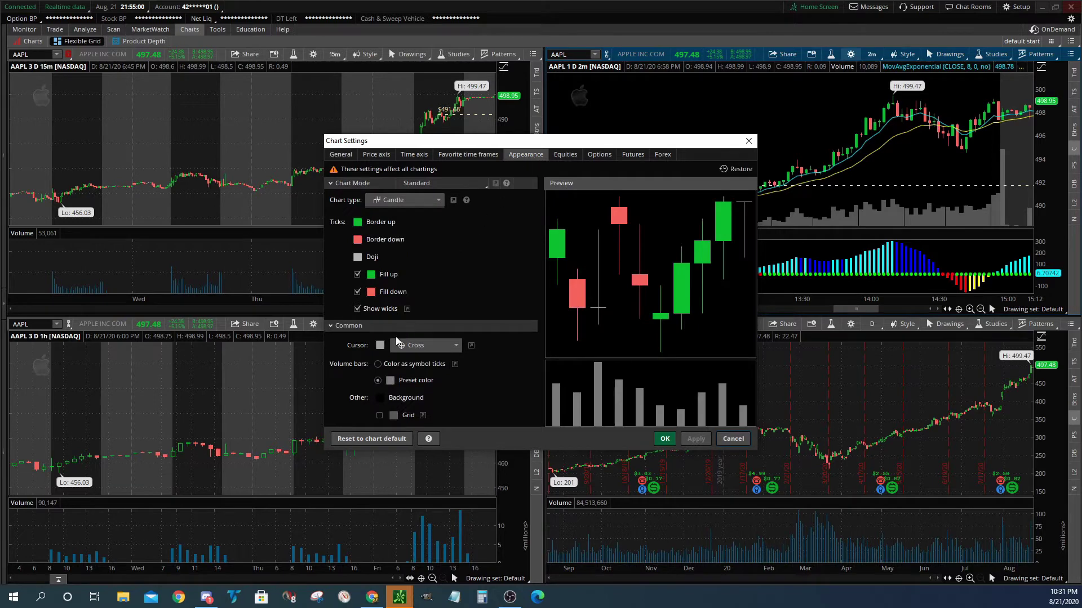
click(391, 381)
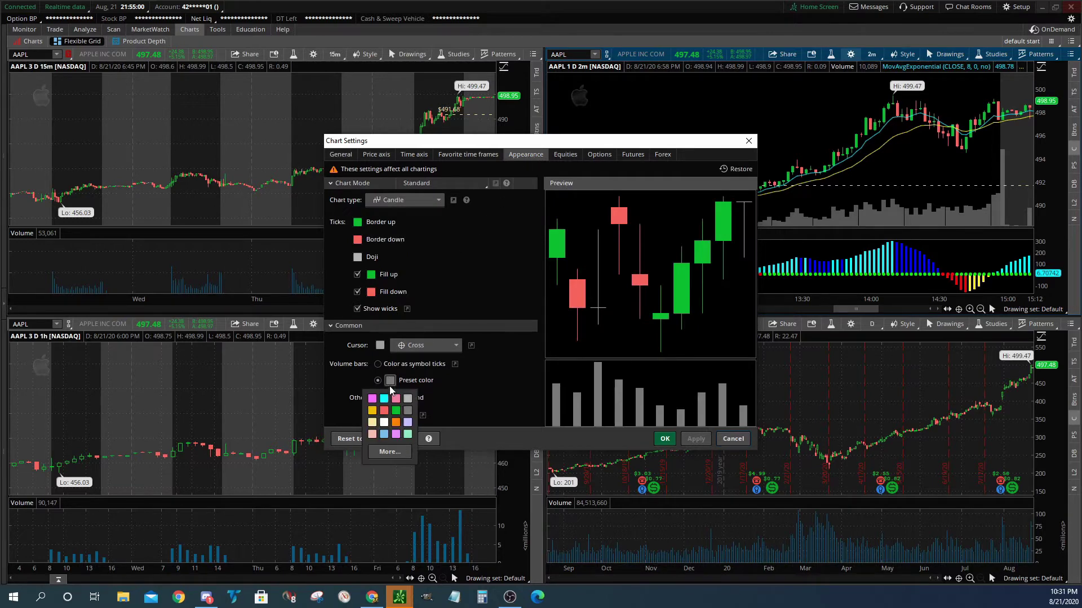
click(412, 411)
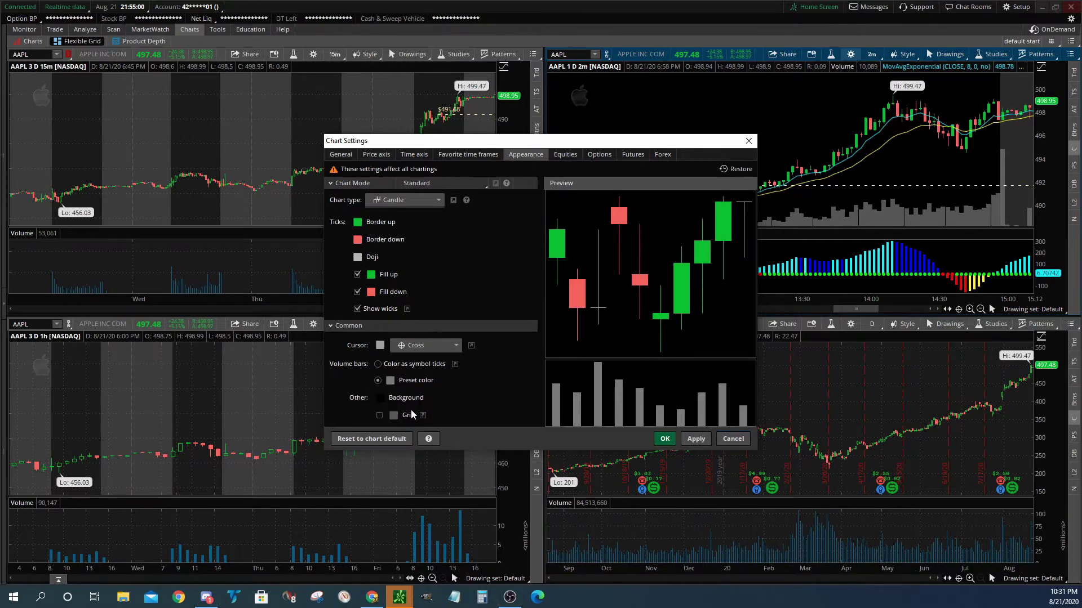
click(696, 439)
click(394, 382)
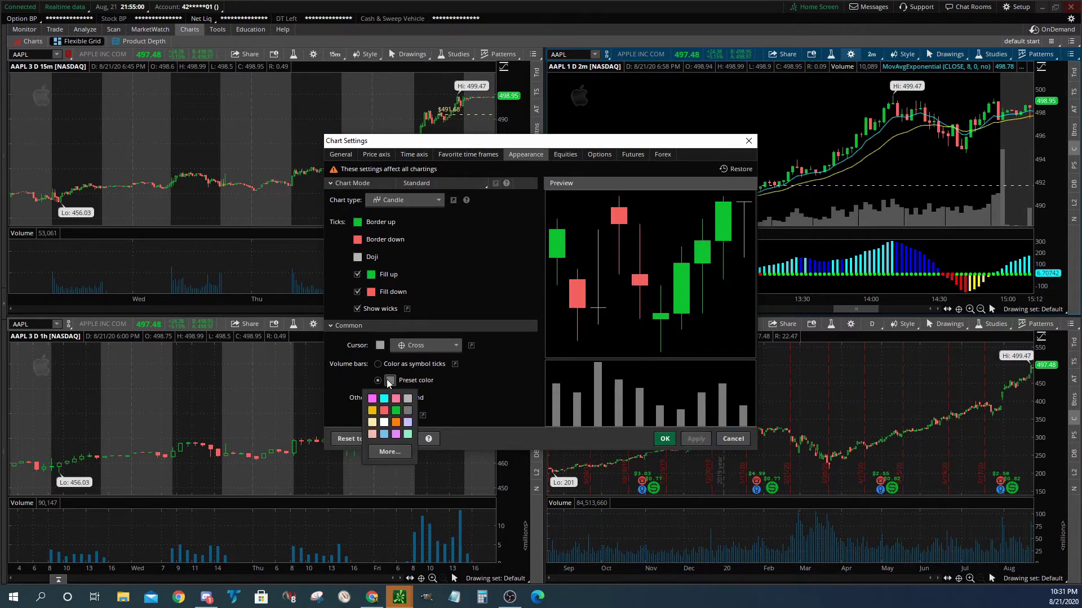
click(389, 453)
click(427, 274)
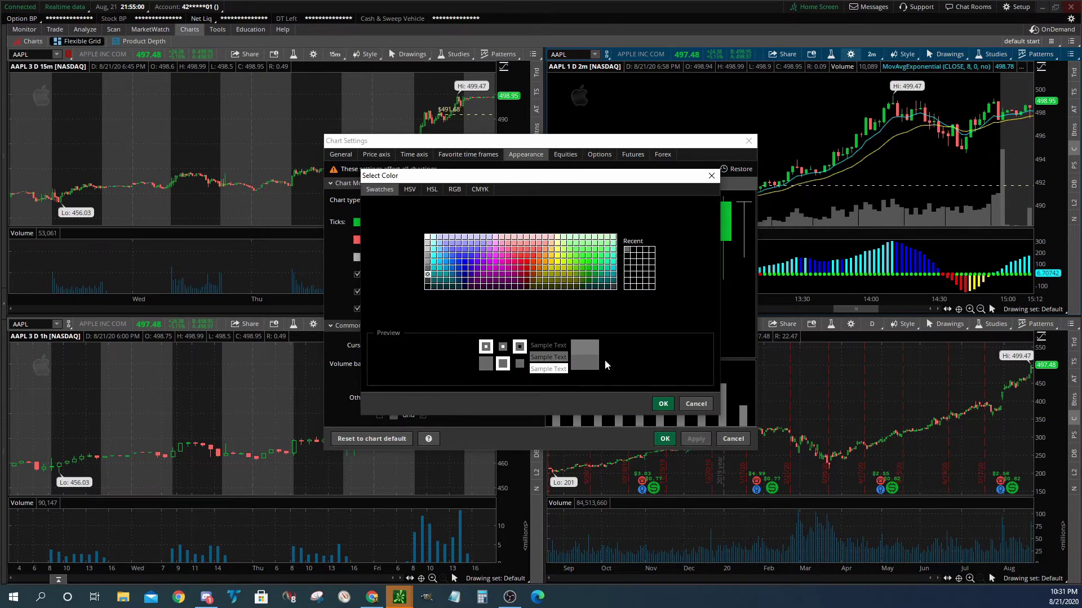
click(665, 404)
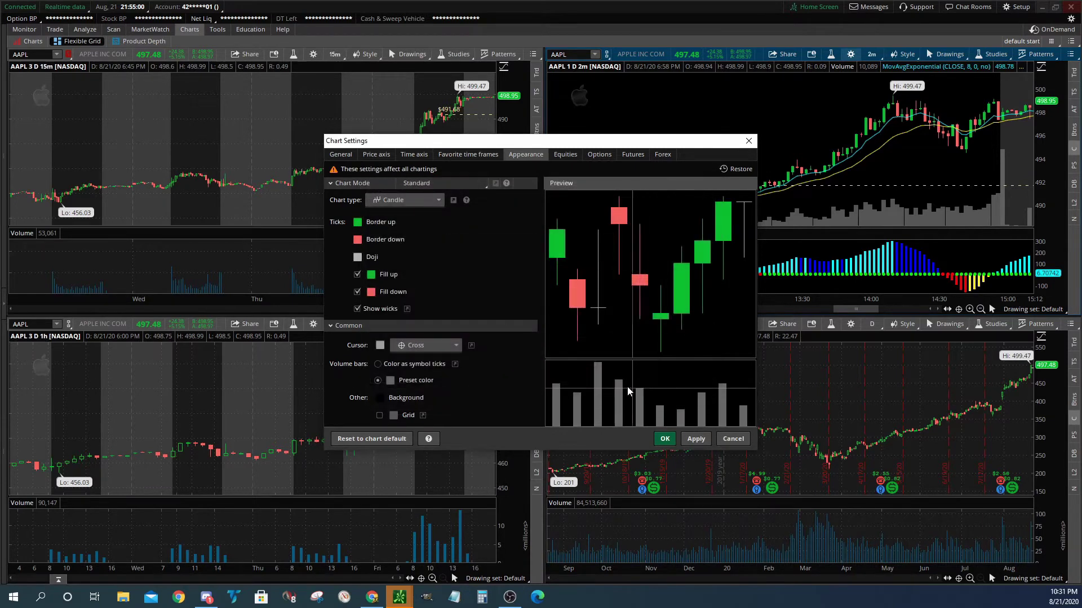
click(696, 439)
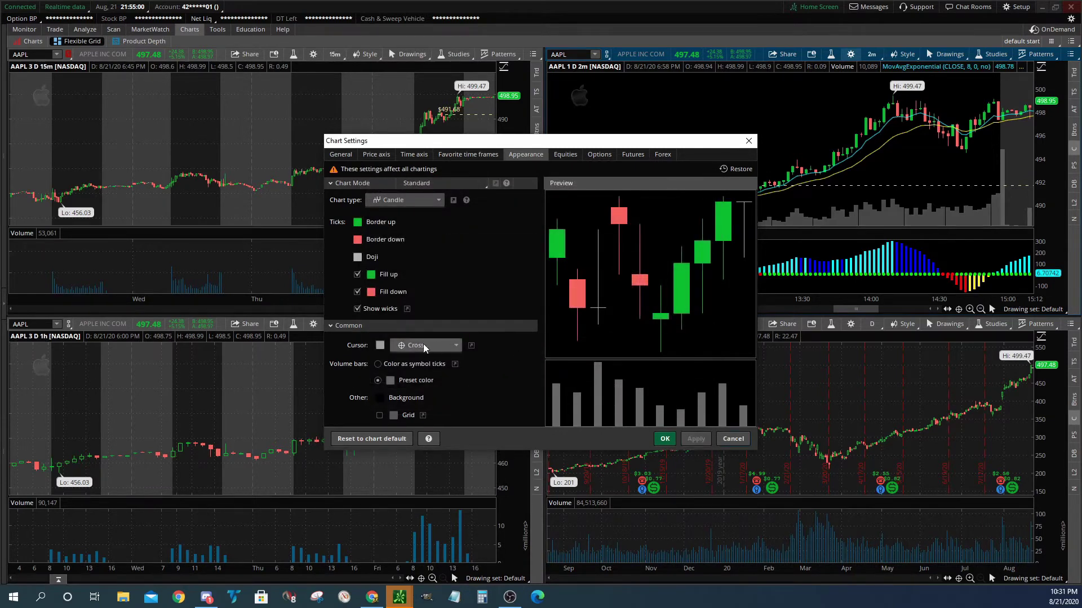
Step: Change the volume colour to an even darker grey, apply it, and close Chart Settings
click(390, 380)
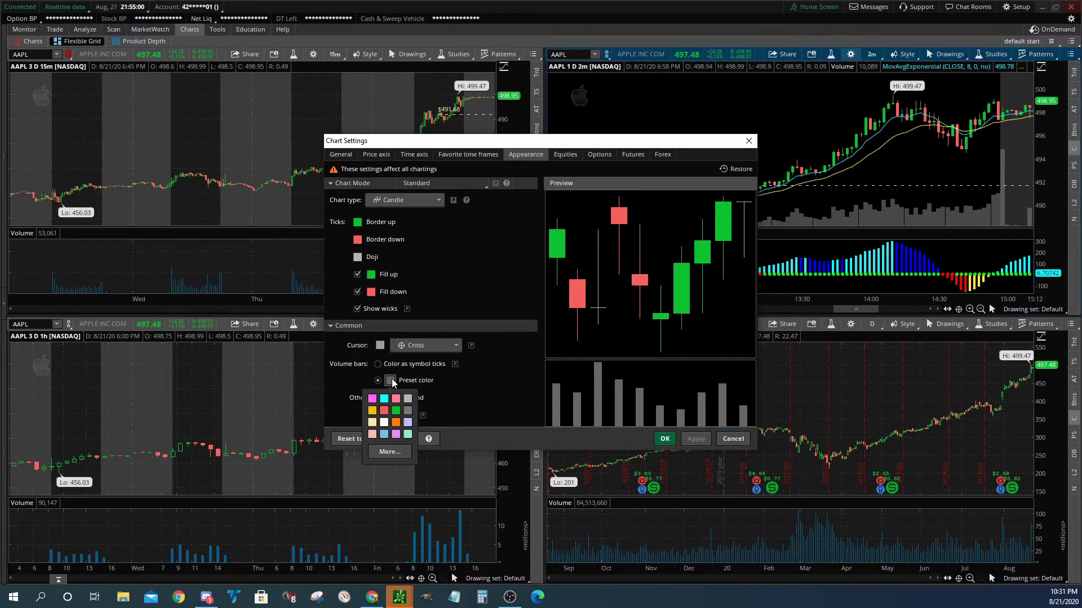
click(388, 453)
click(427, 282)
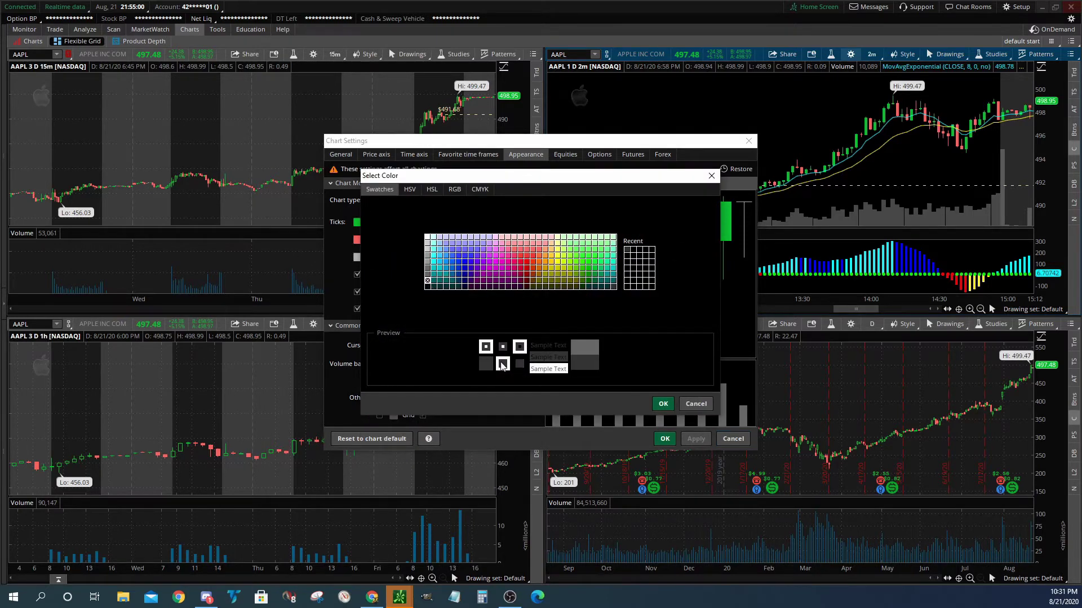
click(661, 404)
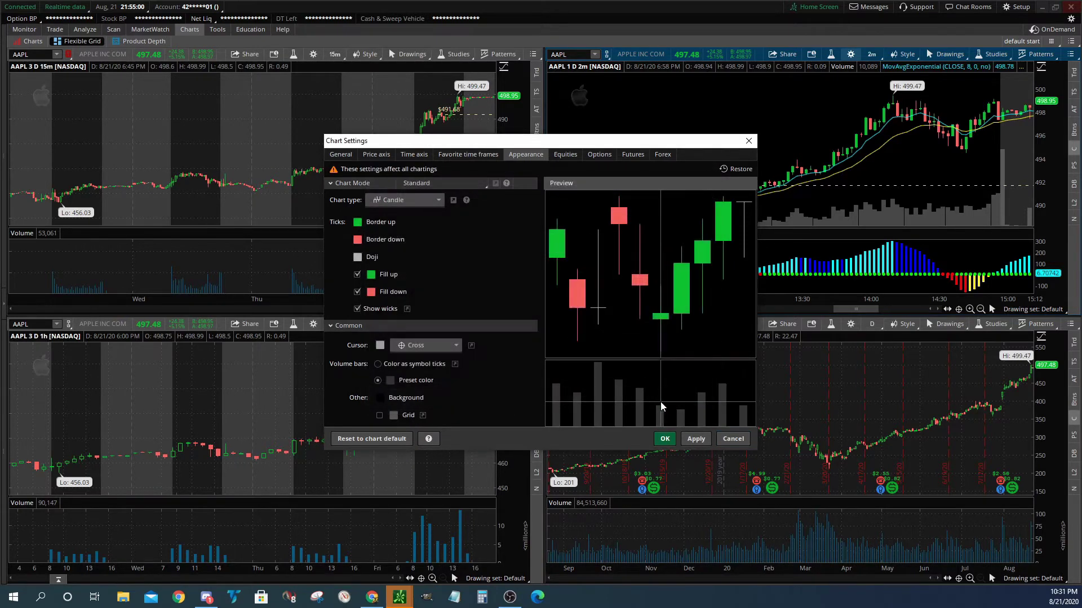
click(694, 439)
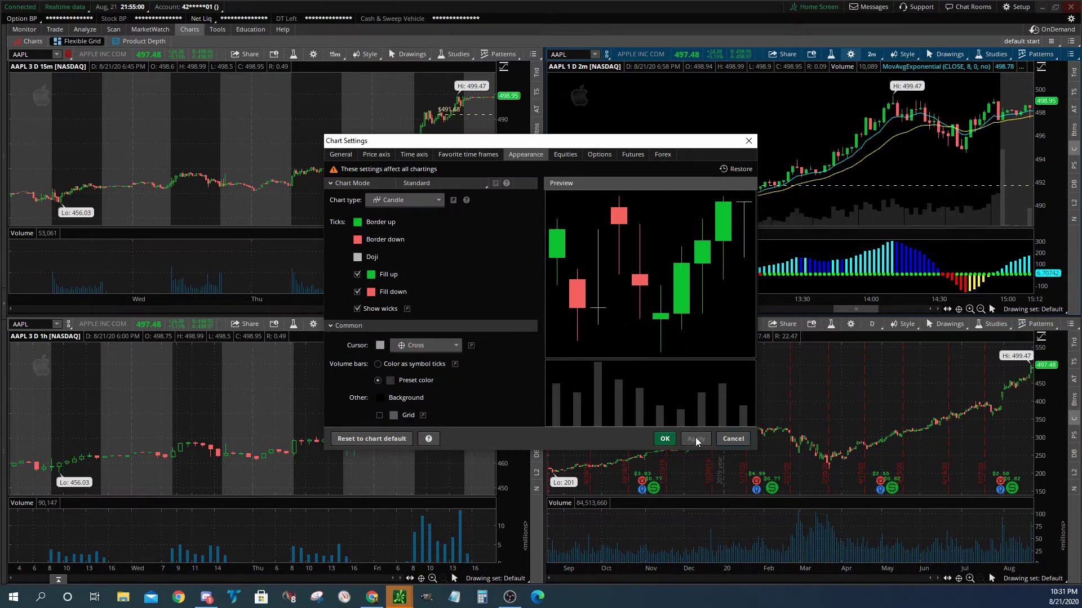
click(665, 439)
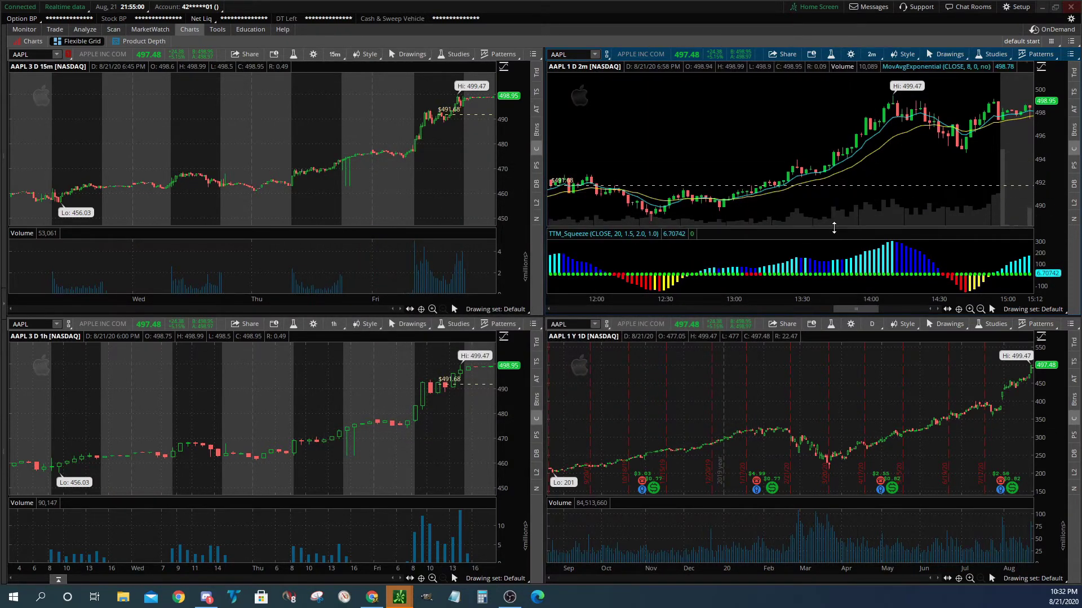
Step: Enlarge the 2m price pane slightly and save its look as style 'style 1' with its studies
drag(835, 228, 835, 240)
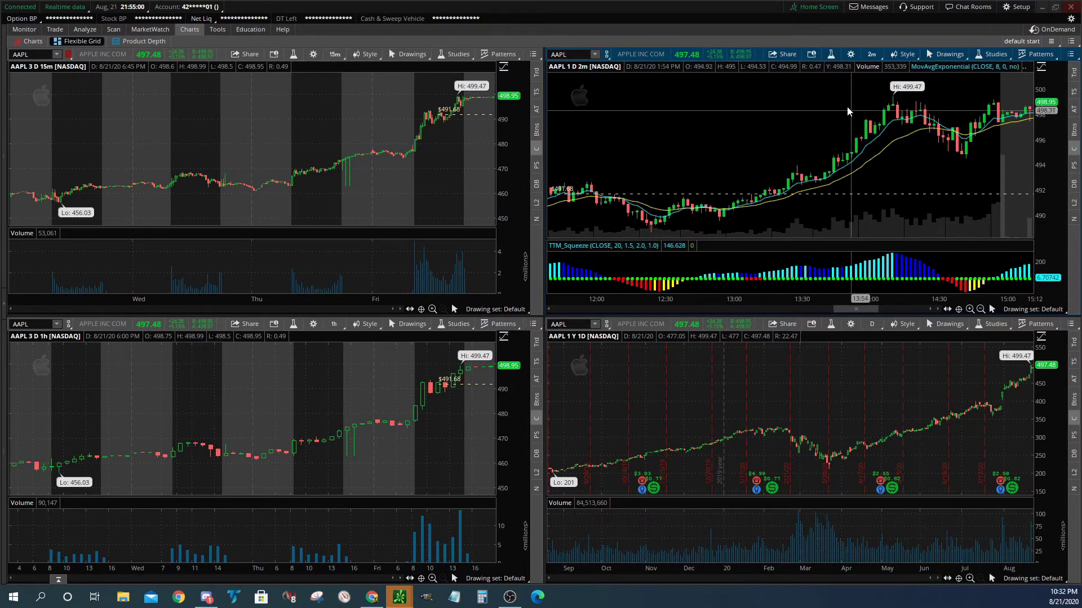
right_click(751, 135)
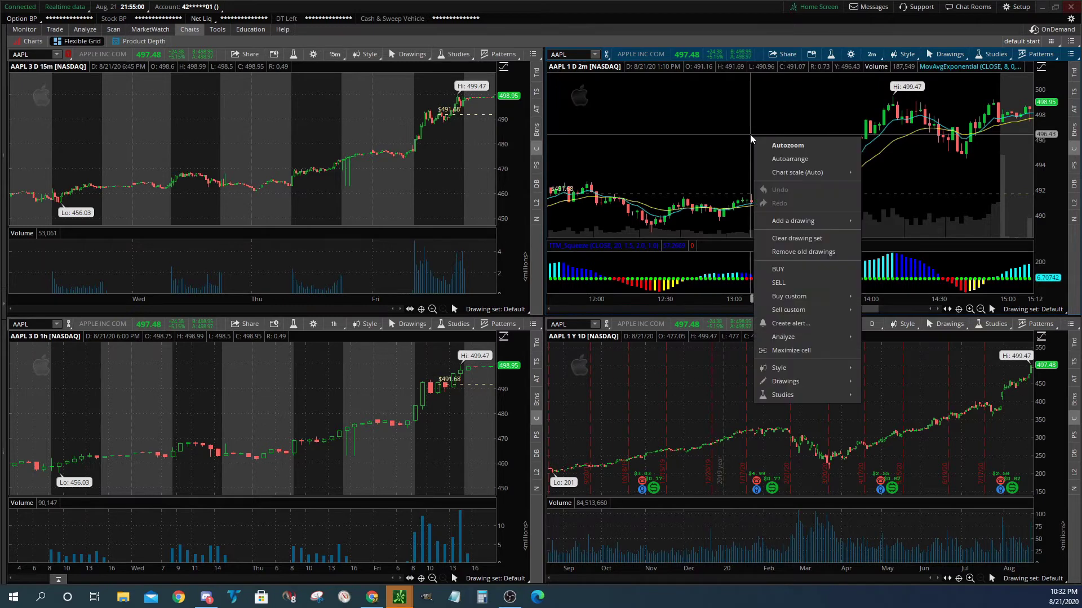
mouse_move(786, 367)
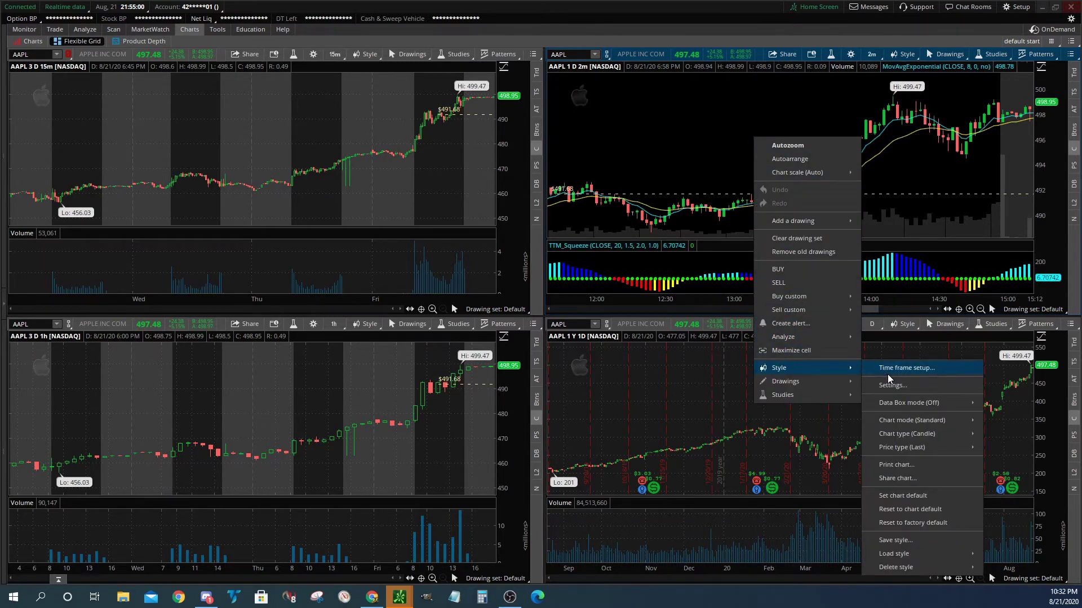
click(902, 542)
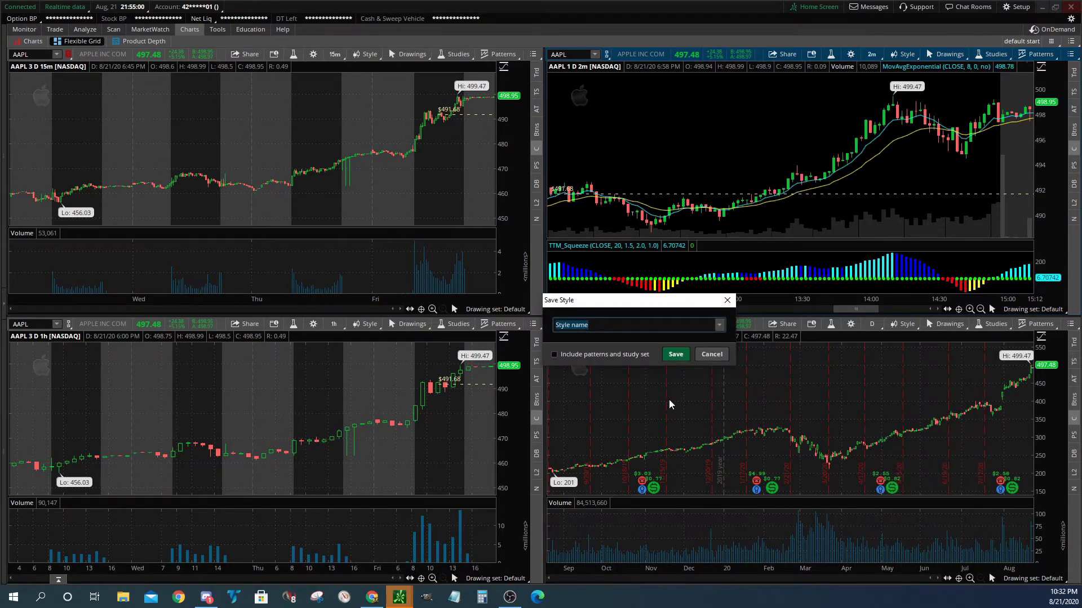
text(style 1)
click(675, 355)
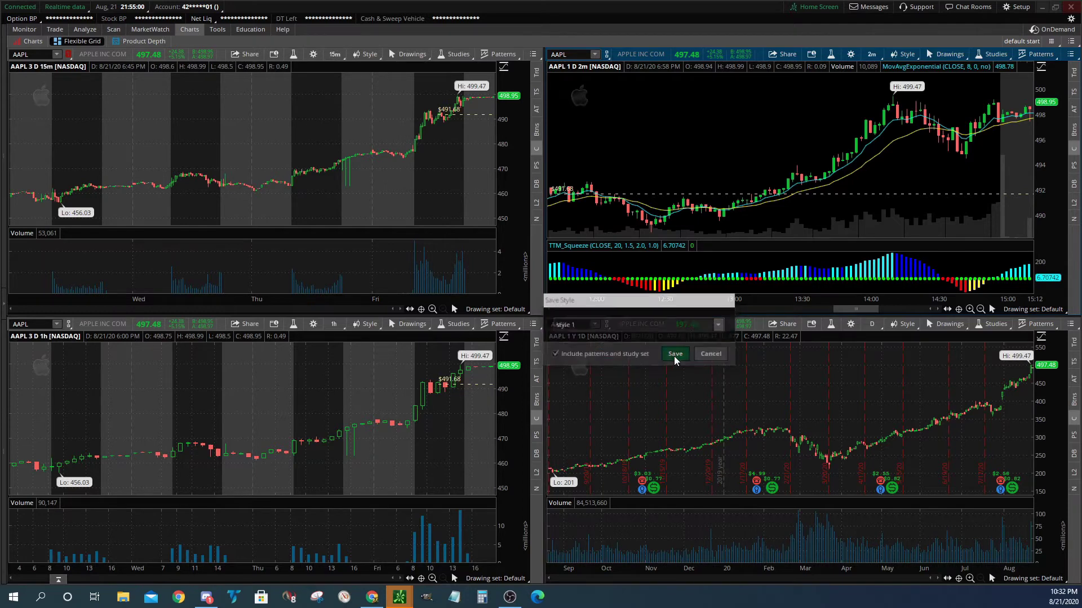
Step: Load 'style 1' onto the top-left chart
right_click(344, 208)
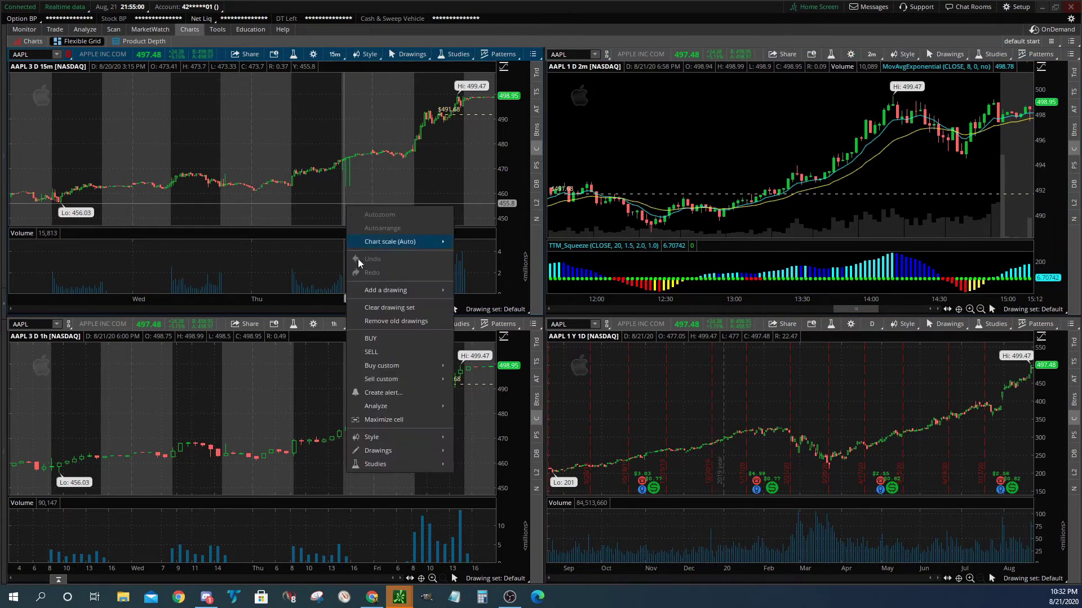
mouse_move(388, 442)
mouse_move(487, 428)
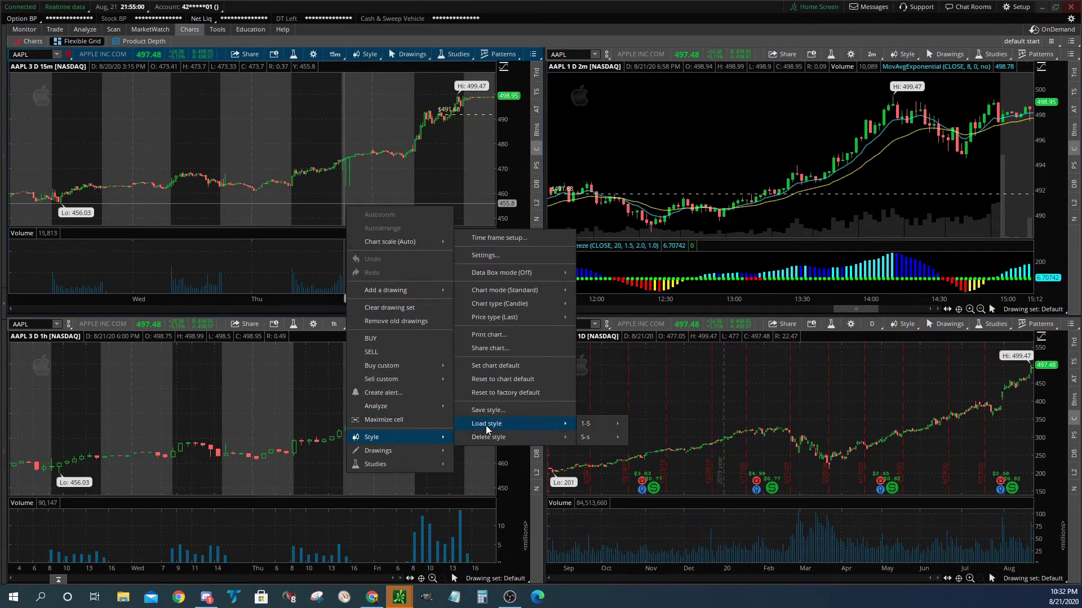
mouse_move(596, 439)
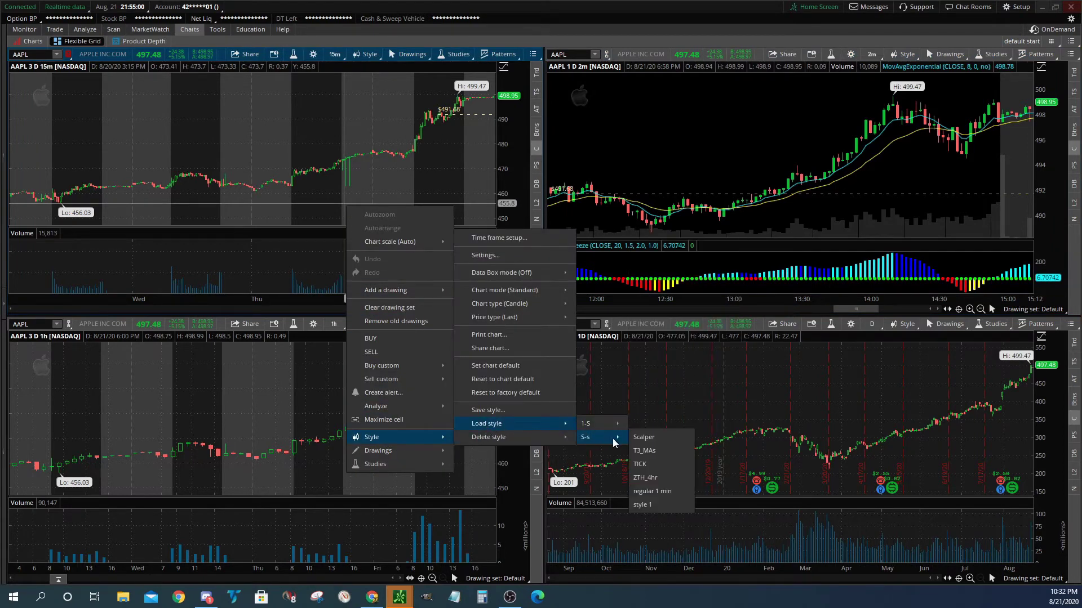
click(645, 505)
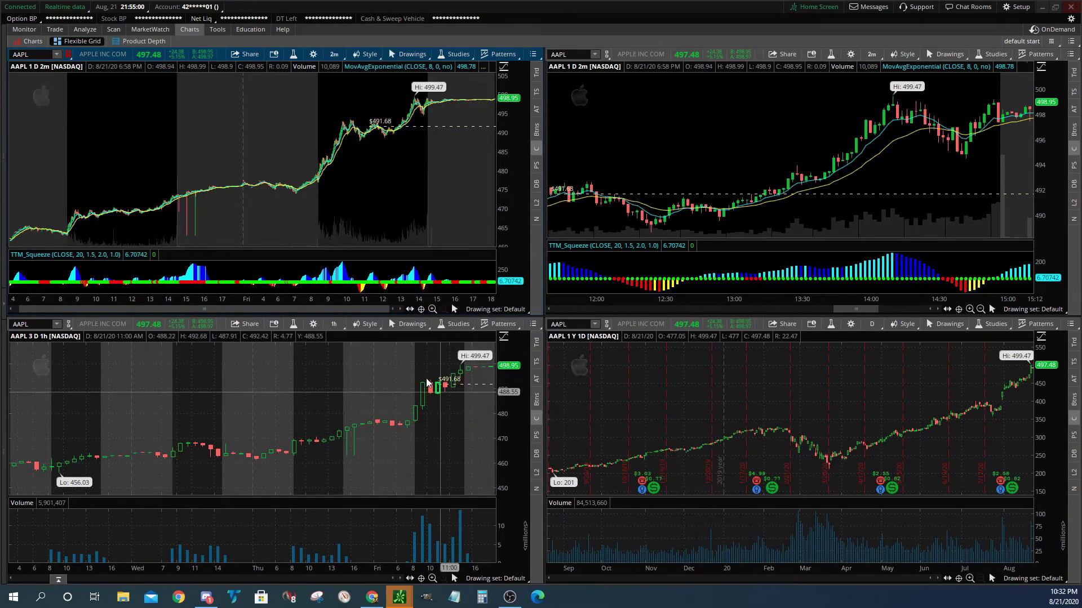
Step: Load 'style 1' onto the bottom-left chart
right_click(329, 417)
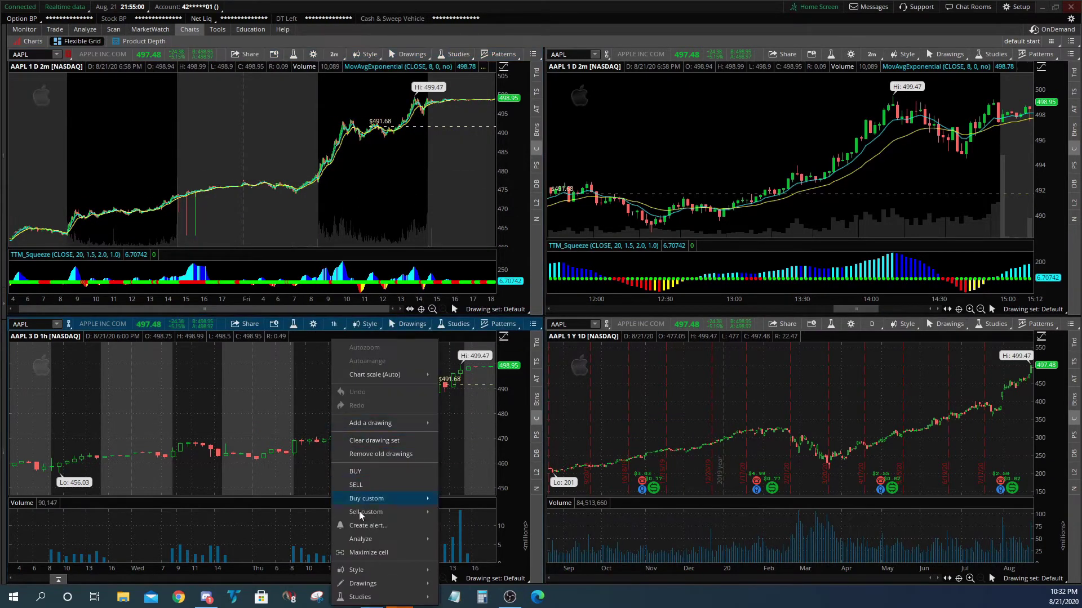
mouse_move(373, 574)
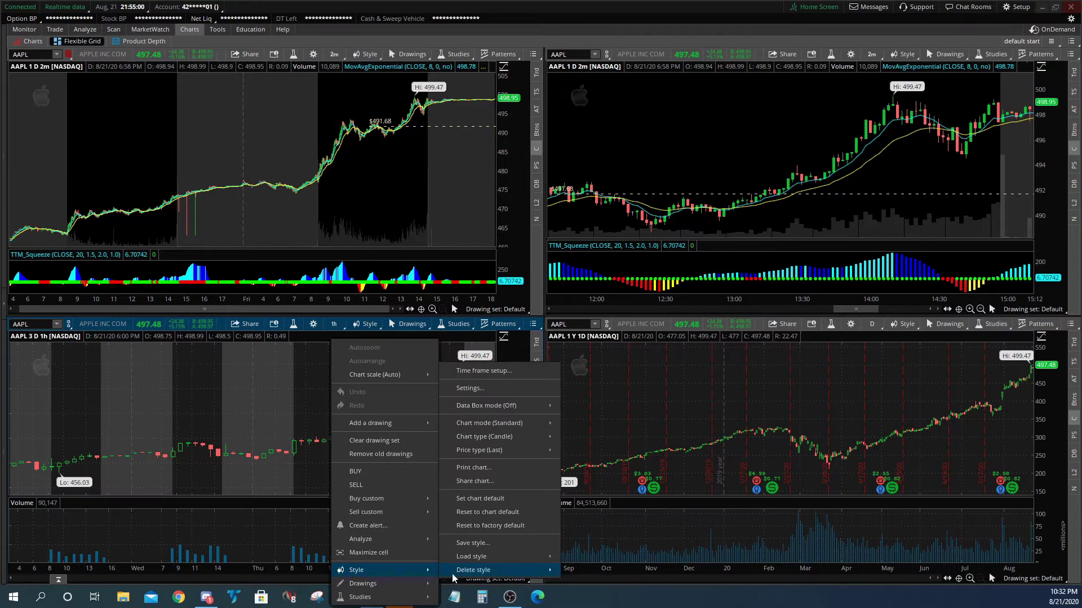
mouse_move(479, 570)
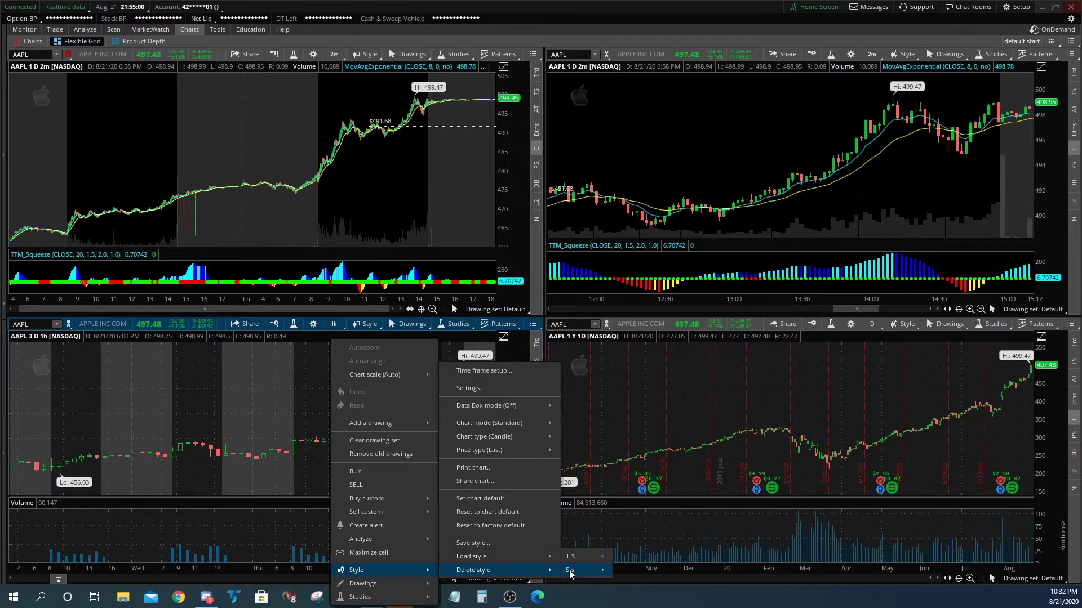
mouse_move(541, 558)
mouse_move(585, 573)
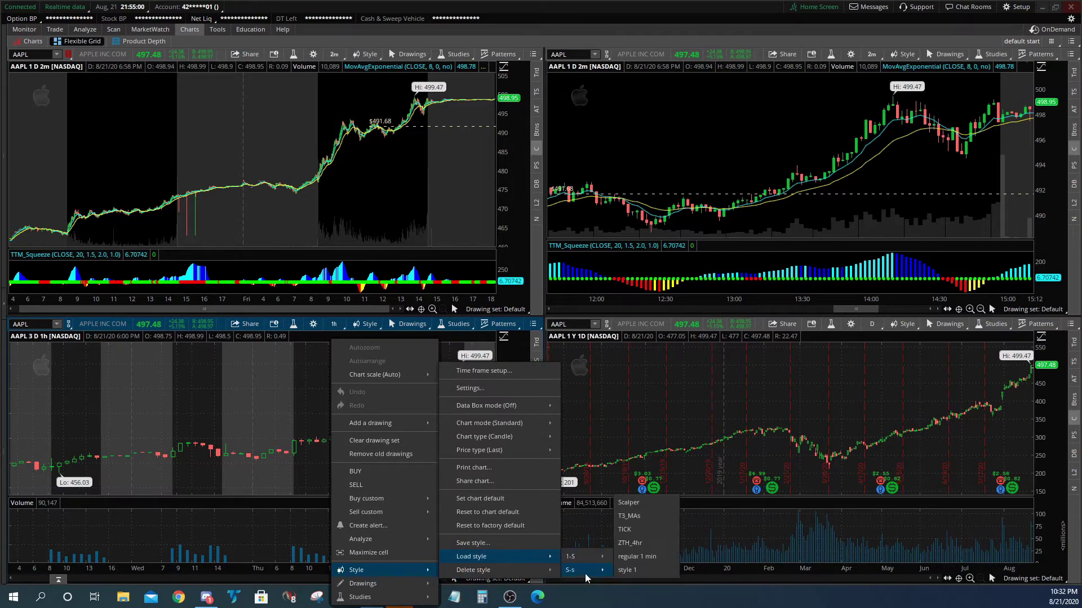
click(633, 573)
Step: Load 'style 1' onto the bottom-right chart
right_click(693, 415)
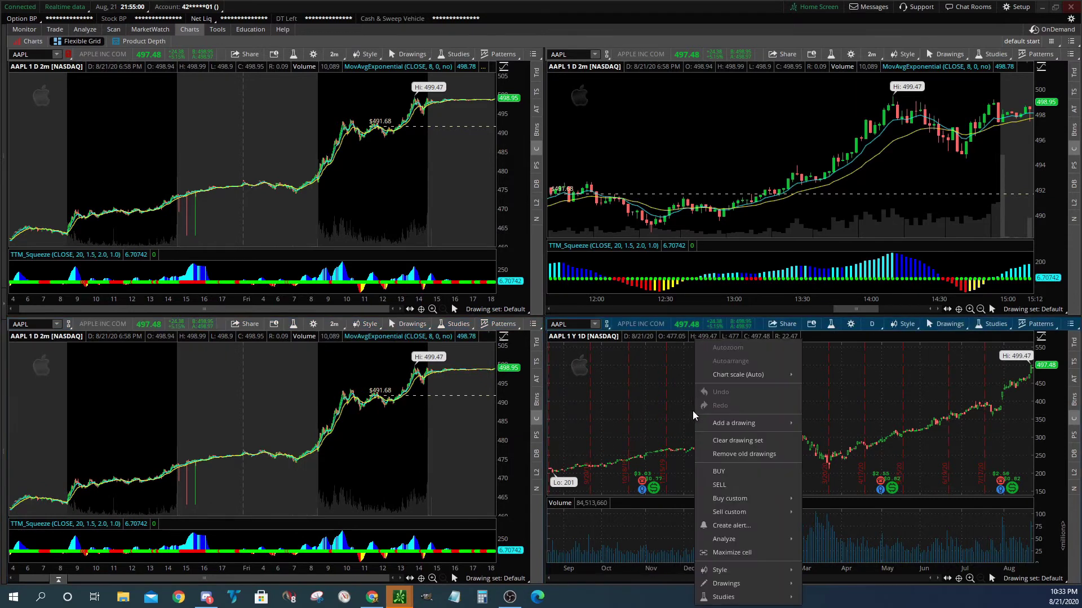
mouse_move(735, 572)
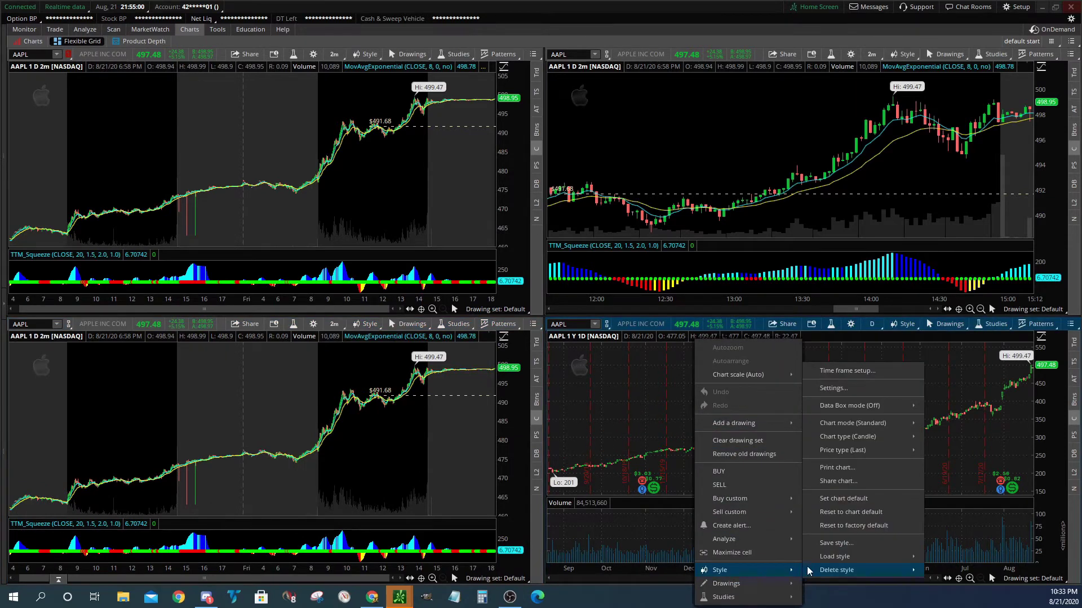
mouse_move(839, 559)
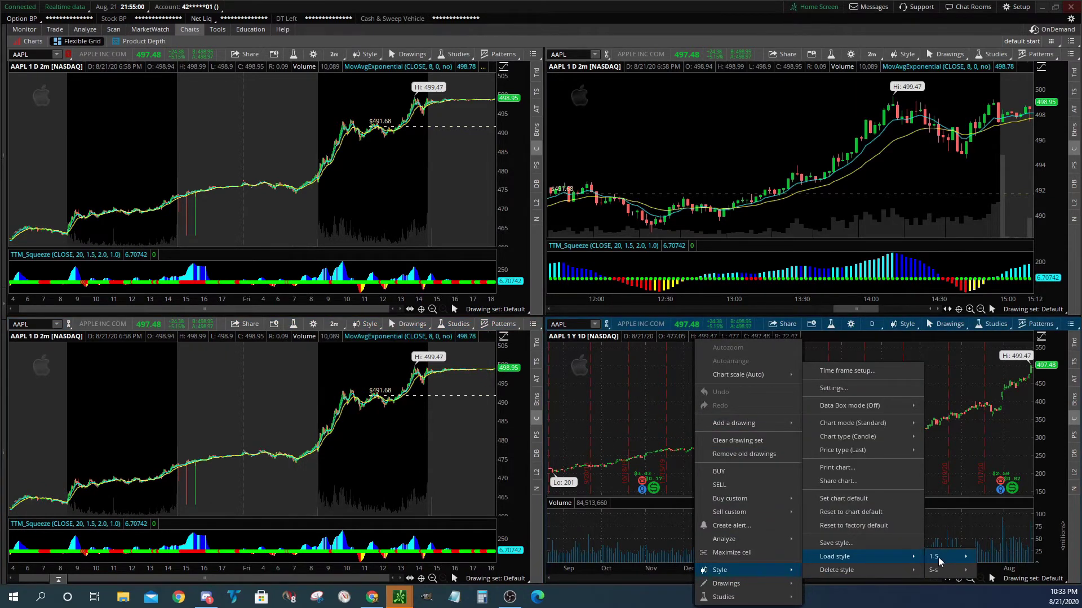
mouse_move(942, 571)
click(990, 570)
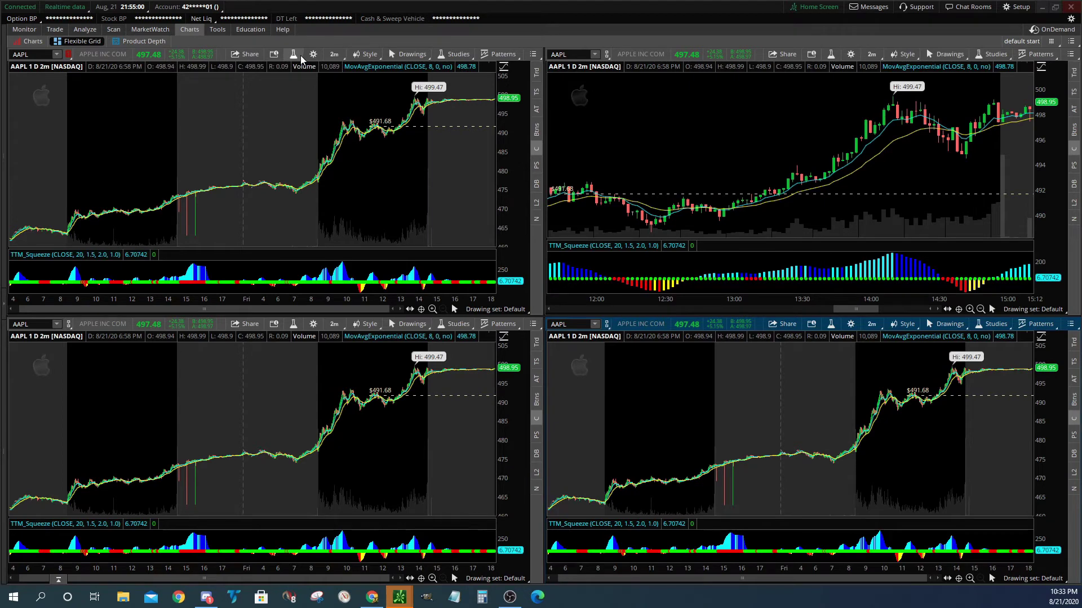
Step: Set the top-left chart to 15-minute bars over a 2-day interval
click(334, 54)
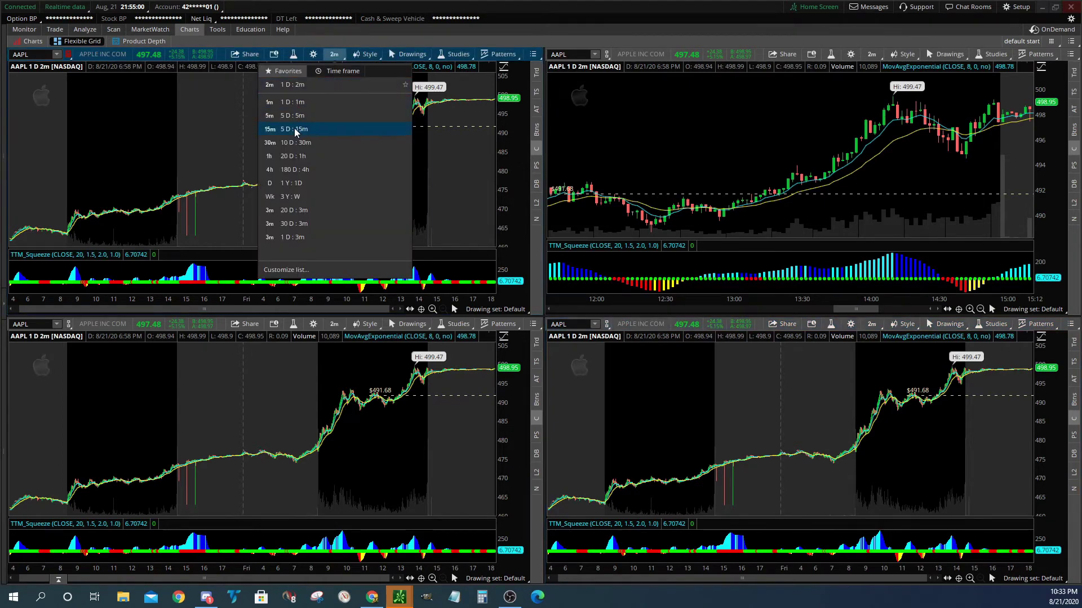
click(295, 129)
click(334, 54)
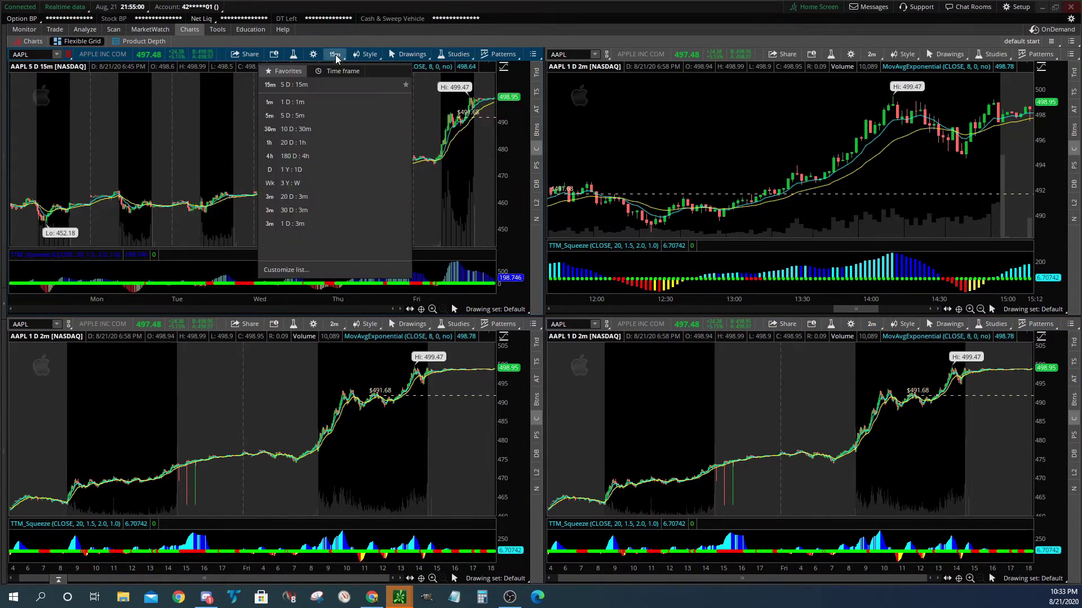
click(337, 71)
click(399, 136)
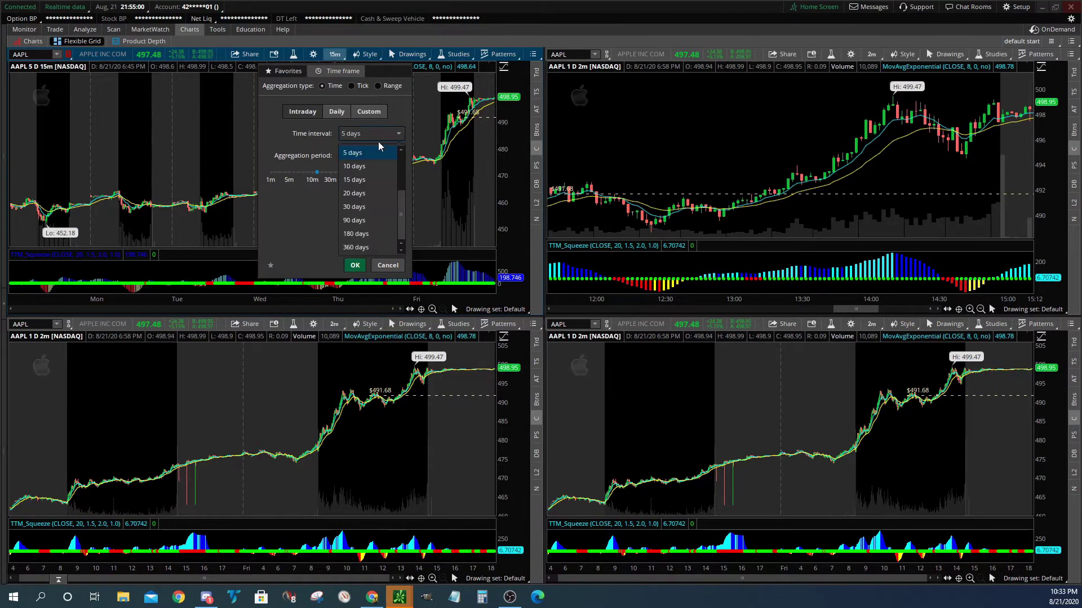
drag(402, 209, 405, 169)
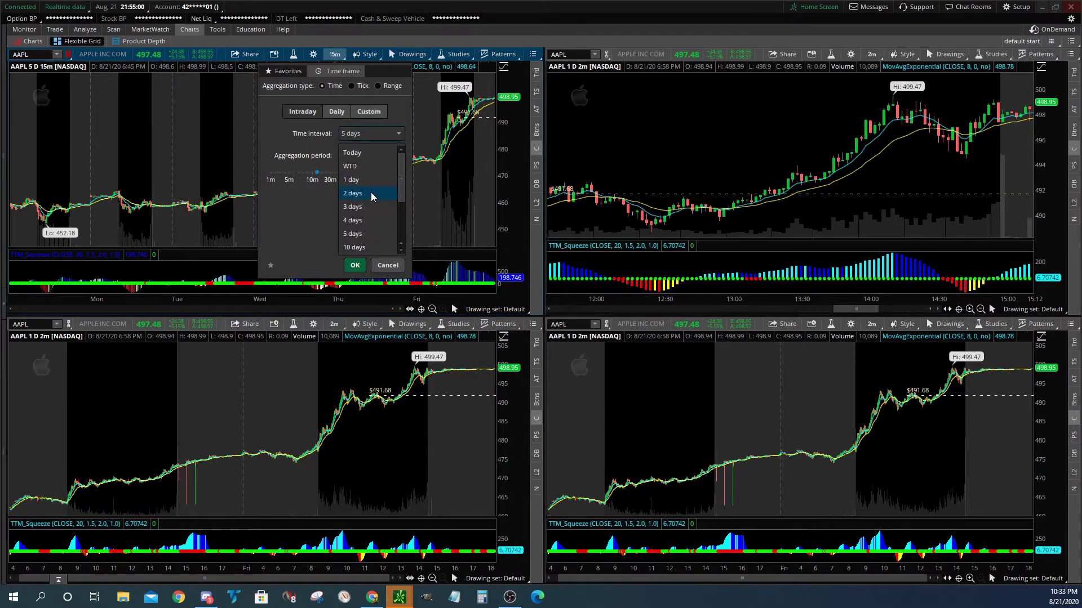
click(370, 193)
click(357, 265)
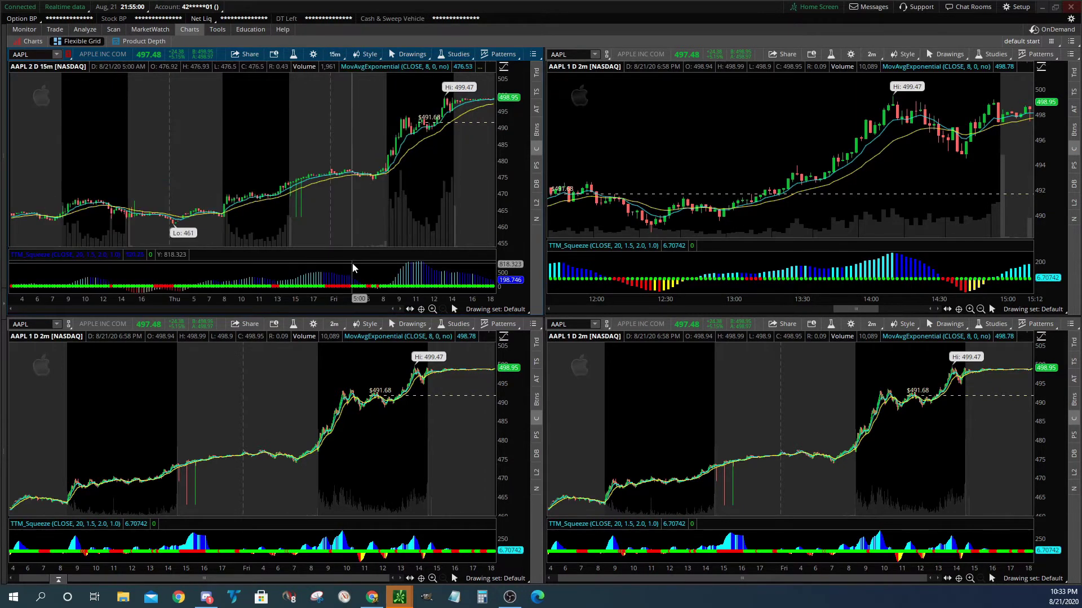
Step: Set the bottom-left chart to a 1-day interval with 1-hour aggregation
click(335, 325)
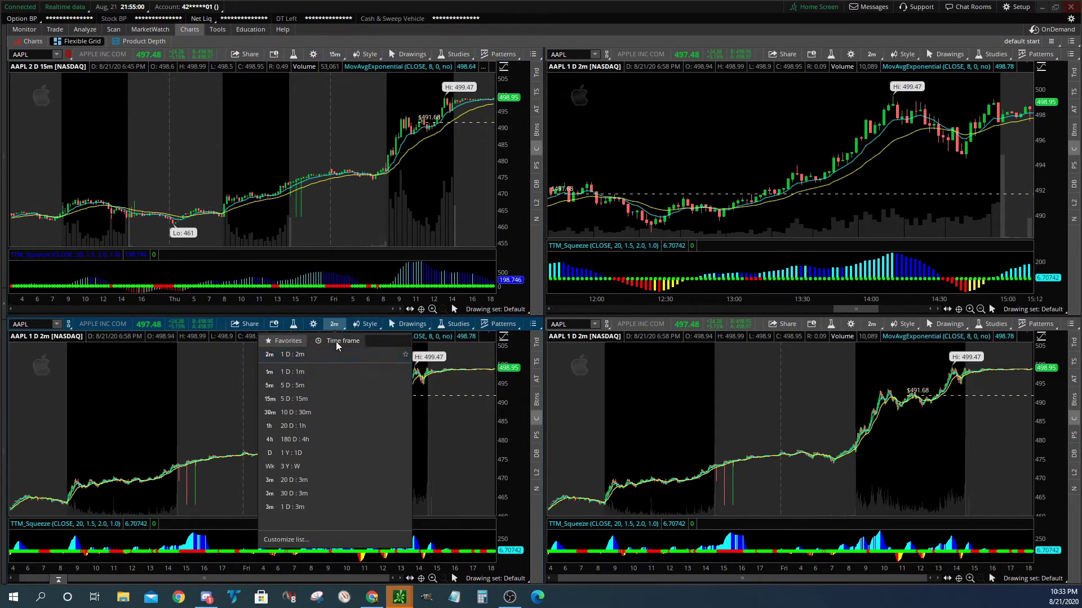
click(338, 341)
click(399, 425)
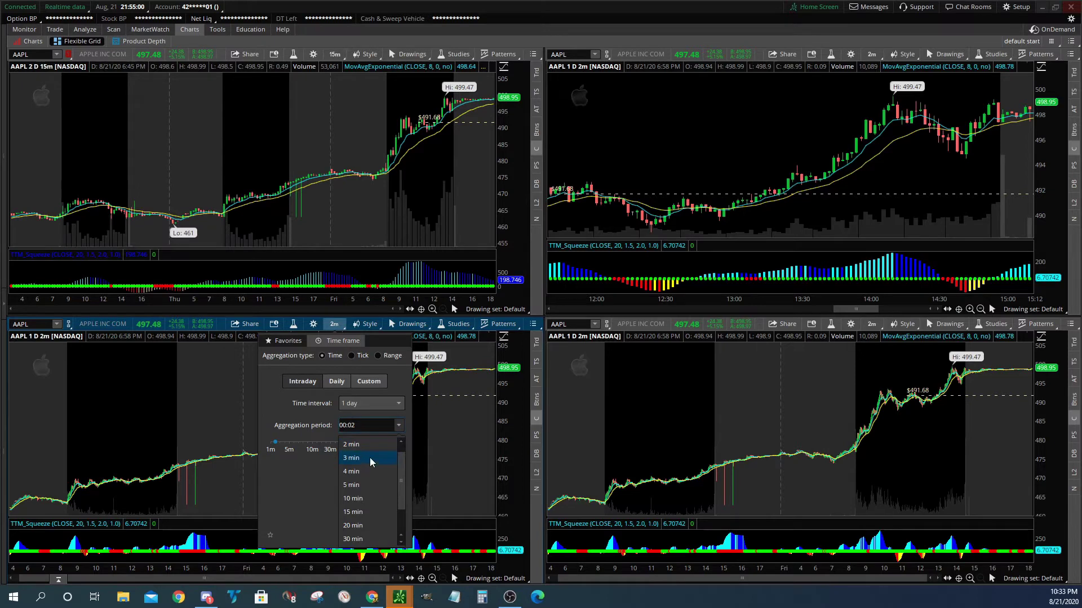
scroll(369, 468, down, 3)
click(359, 513)
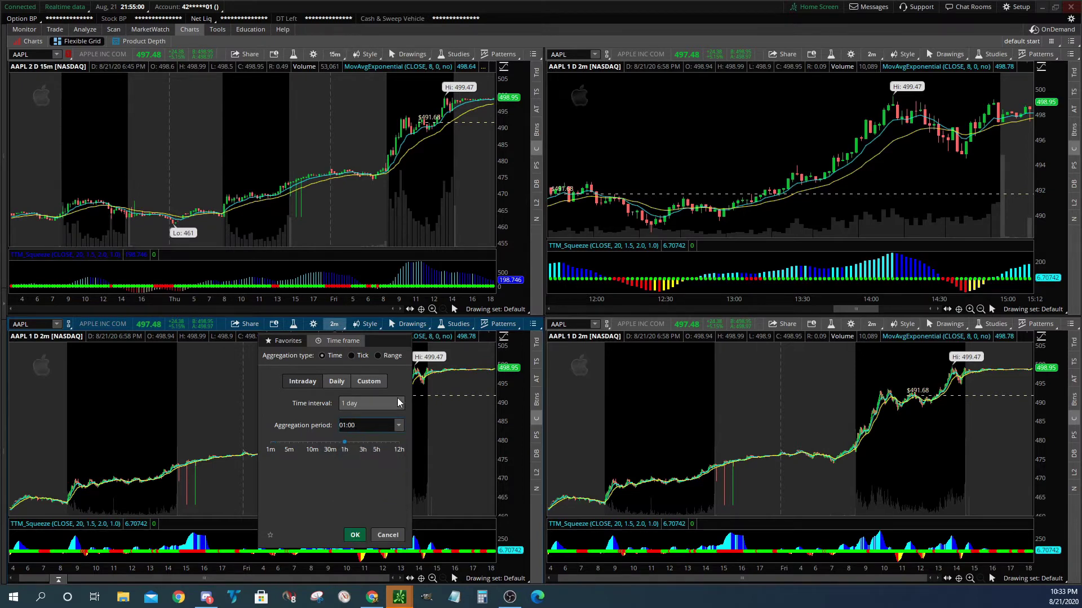
click(397, 407)
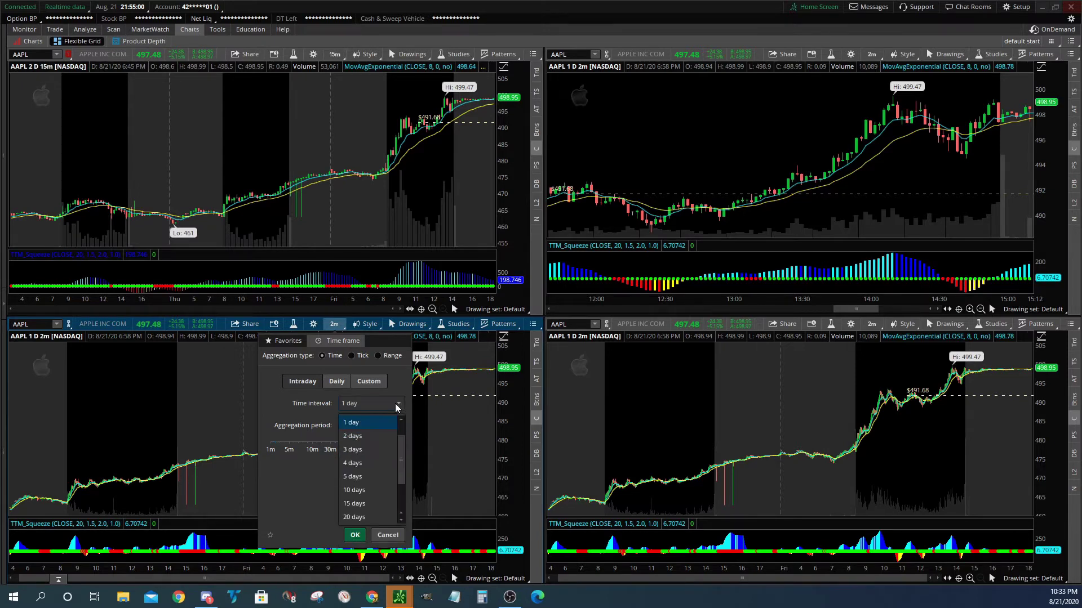
click(371, 423)
click(355, 535)
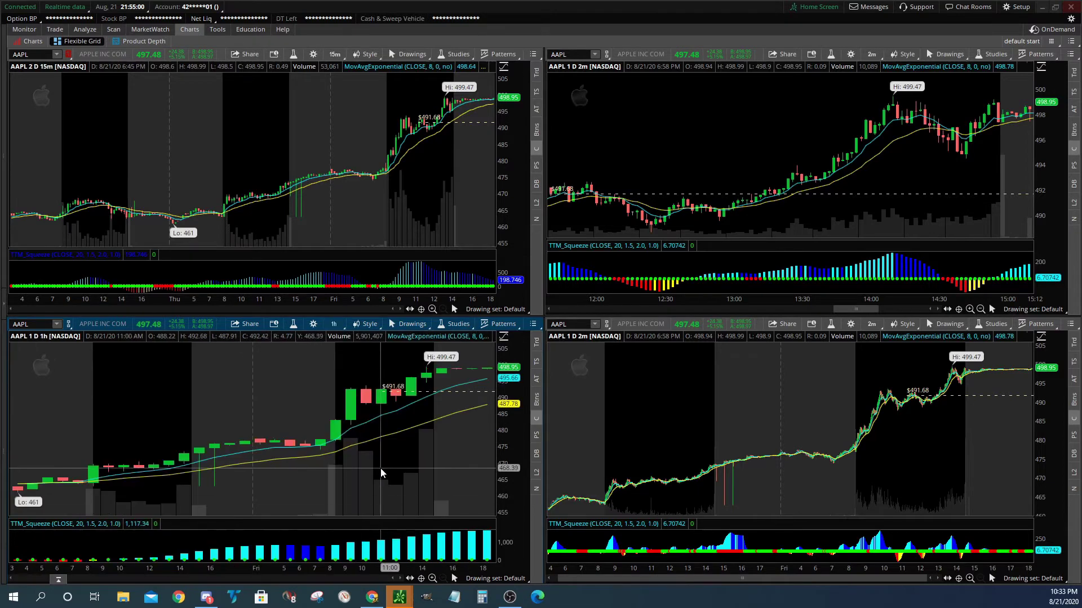
Step: Change the top-left chart's interval to 1 day, keeping 15-minute bars
click(338, 56)
click(344, 72)
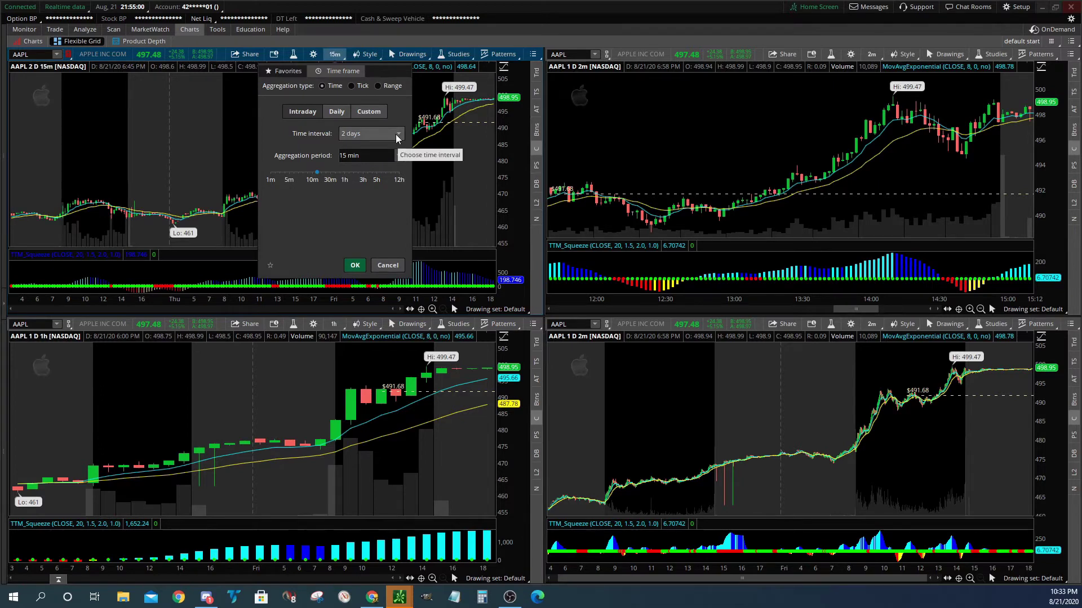
click(397, 136)
drag(403, 188, 401, 171)
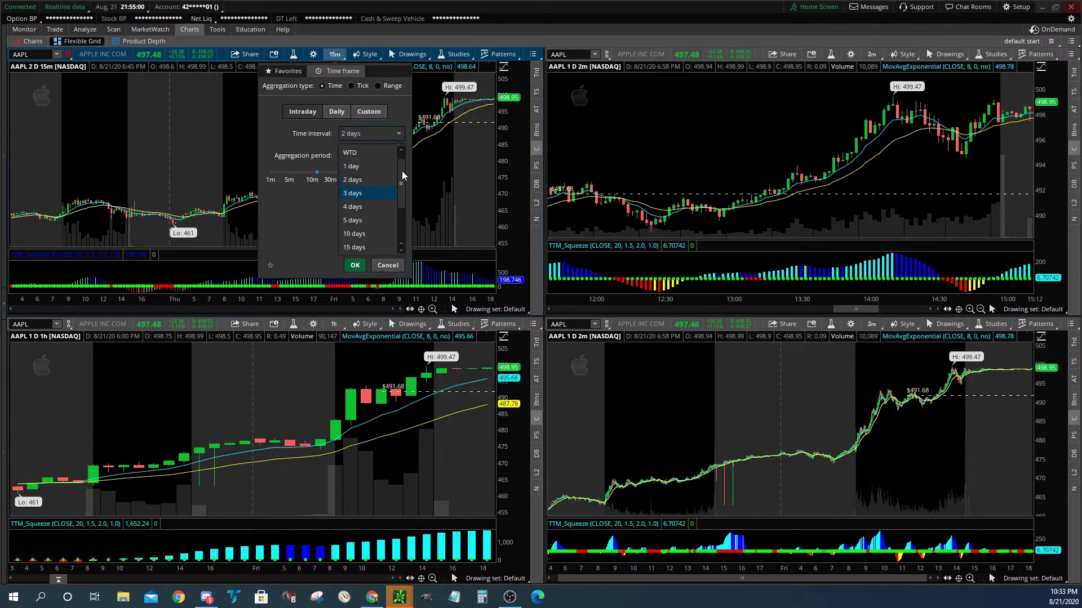
click(370, 170)
click(355, 266)
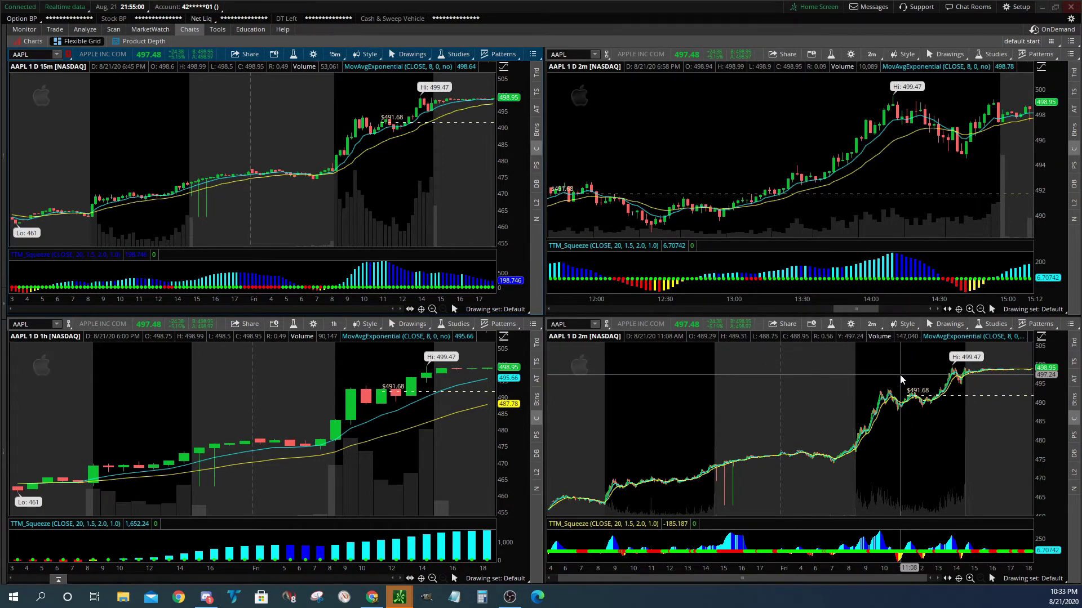
Step: Set the bottom-right chart to Daily aggregation over a 3-month time interval
click(872, 324)
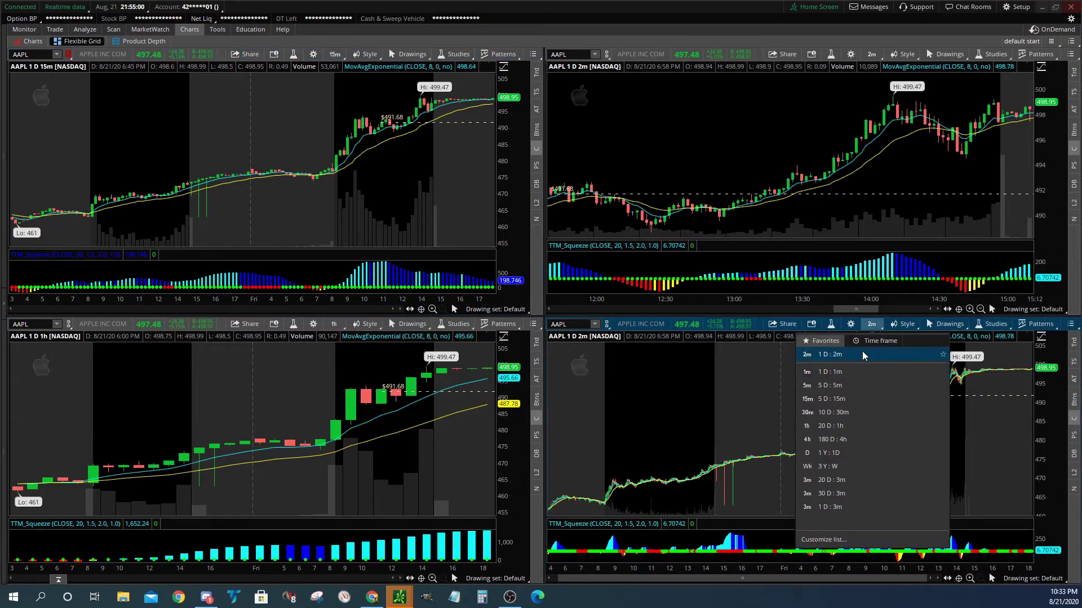
click(876, 341)
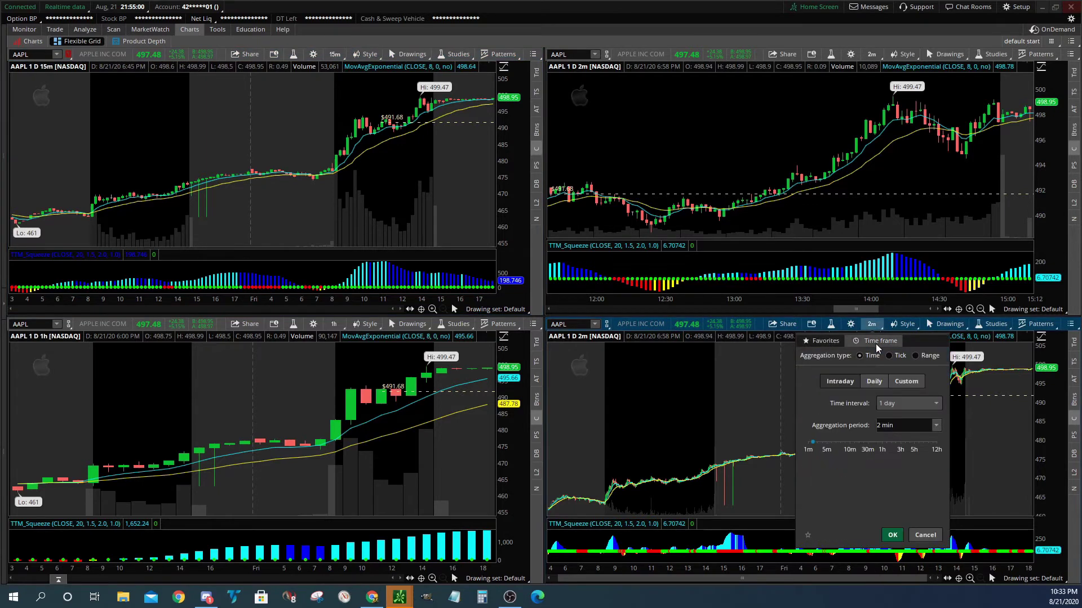
click(936, 426)
scroll(941, 473, down, 2)
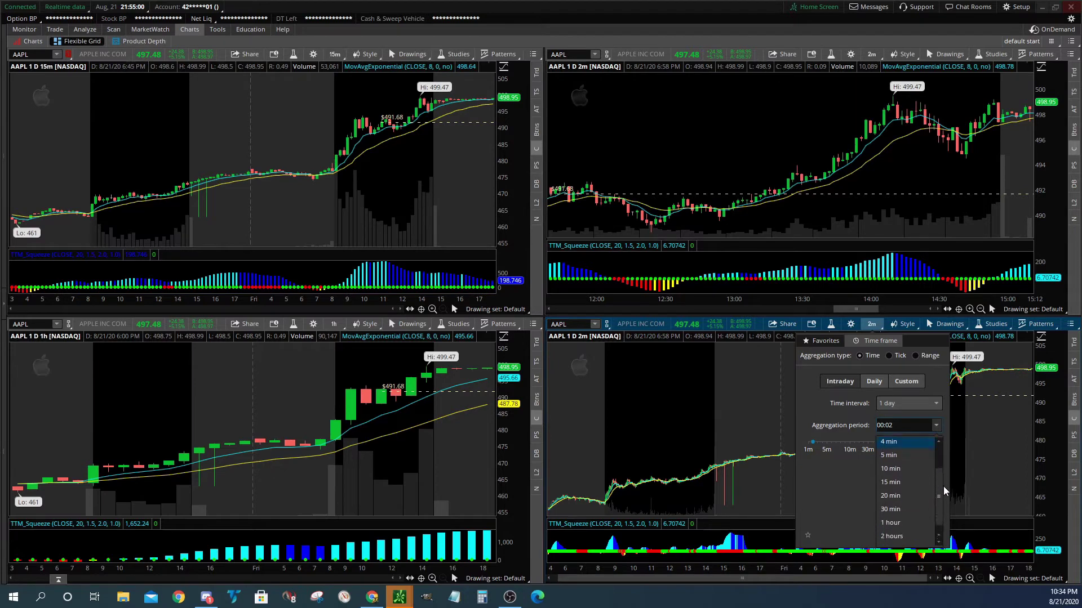
scroll(943, 501, down, 1)
click(874, 382)
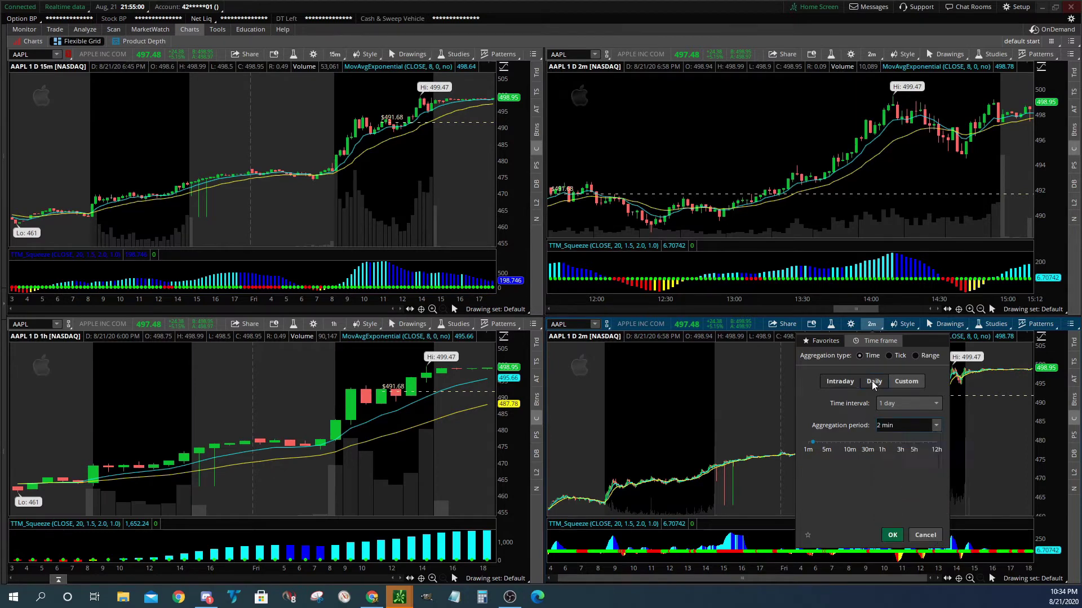
click(933, 403)
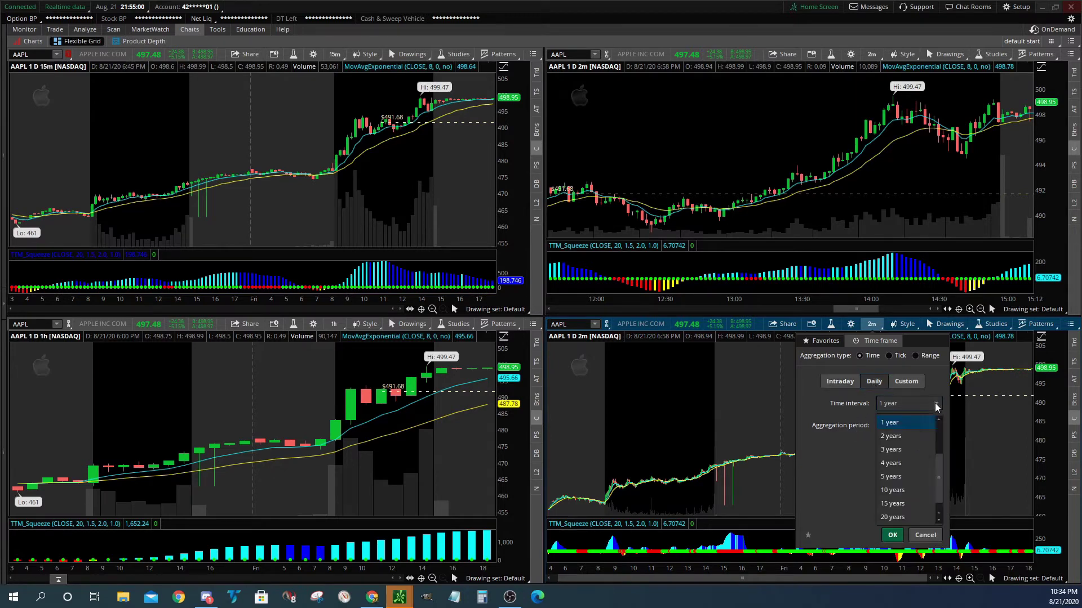
scroll(908, 454, up, 2)
click(901, 451)
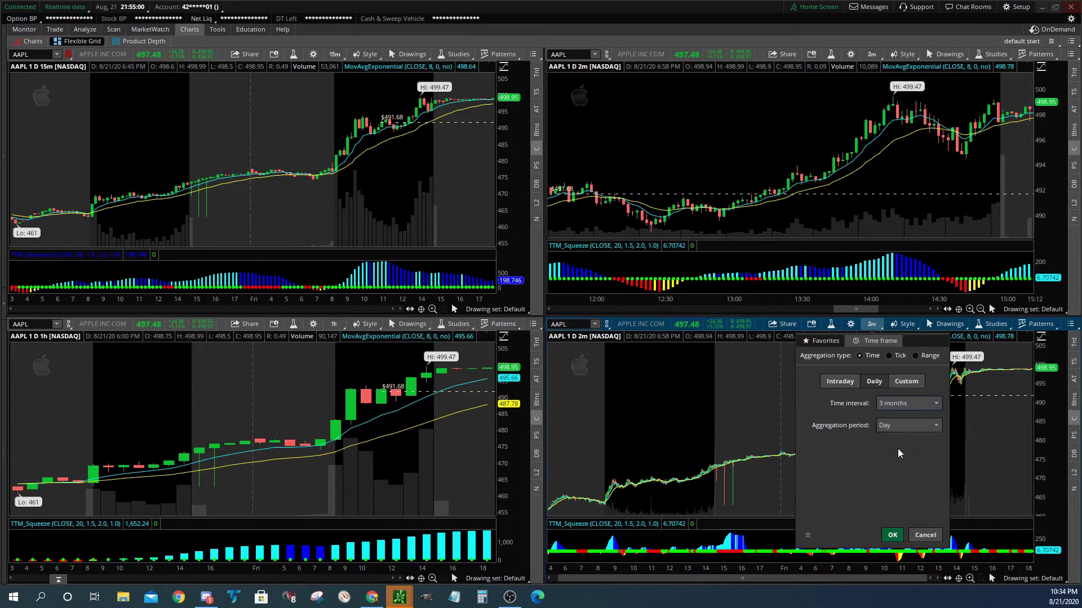
click(894, 536)
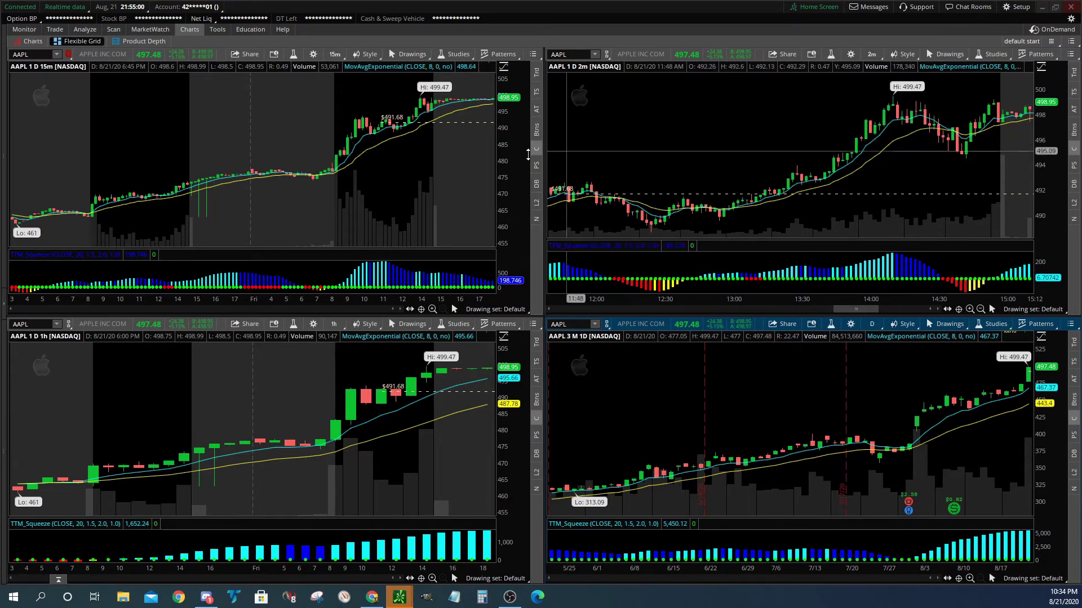
Step: Confirm the top-right chart's Time axis settings, then scroll and zoom out to several days
click(851, 54)
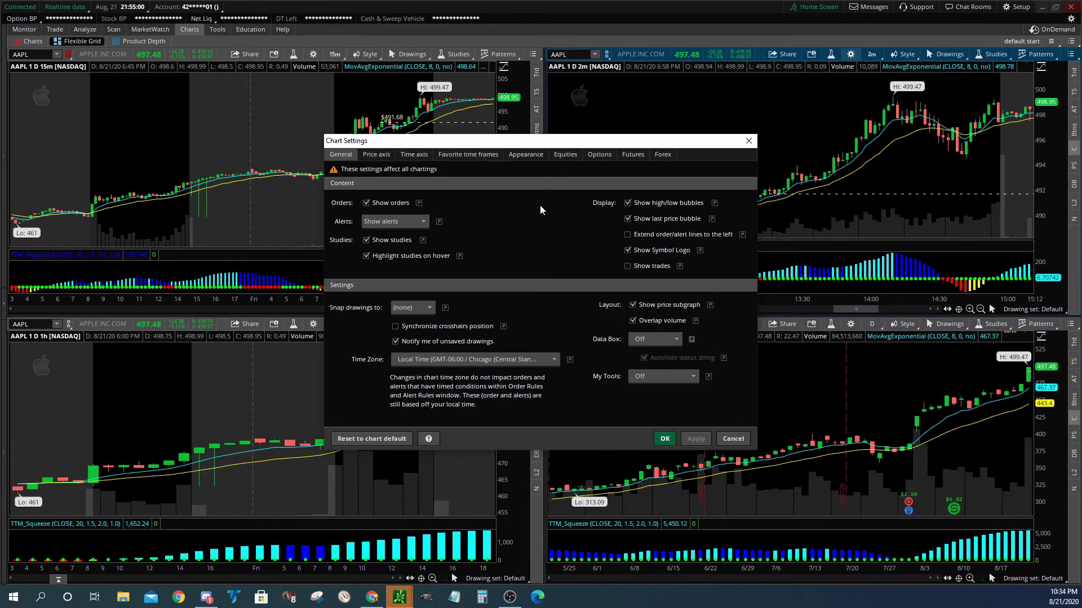
click(413, 155)
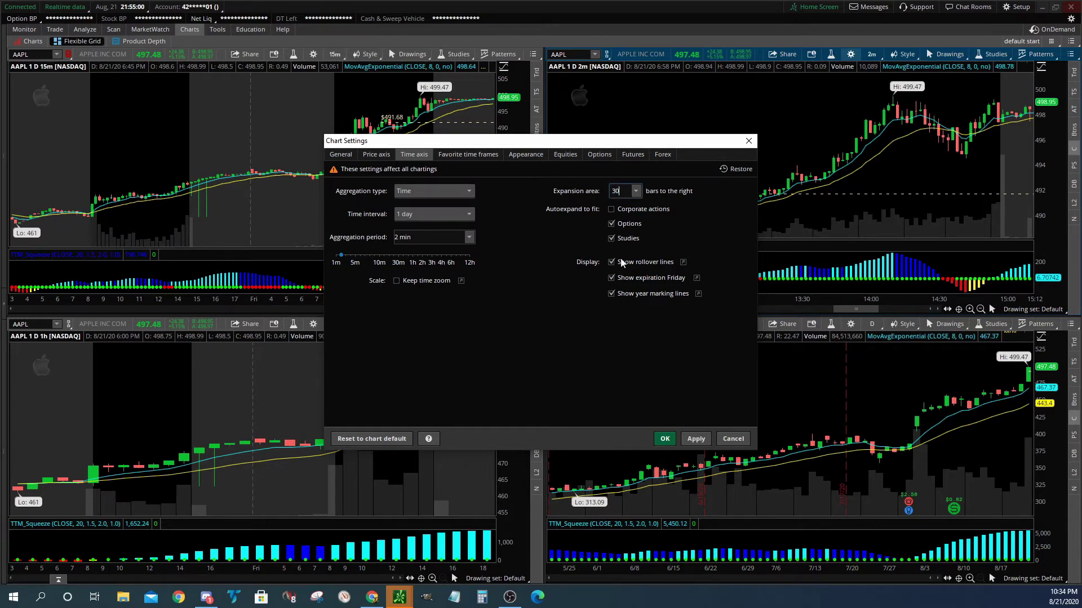
click(665, 440)
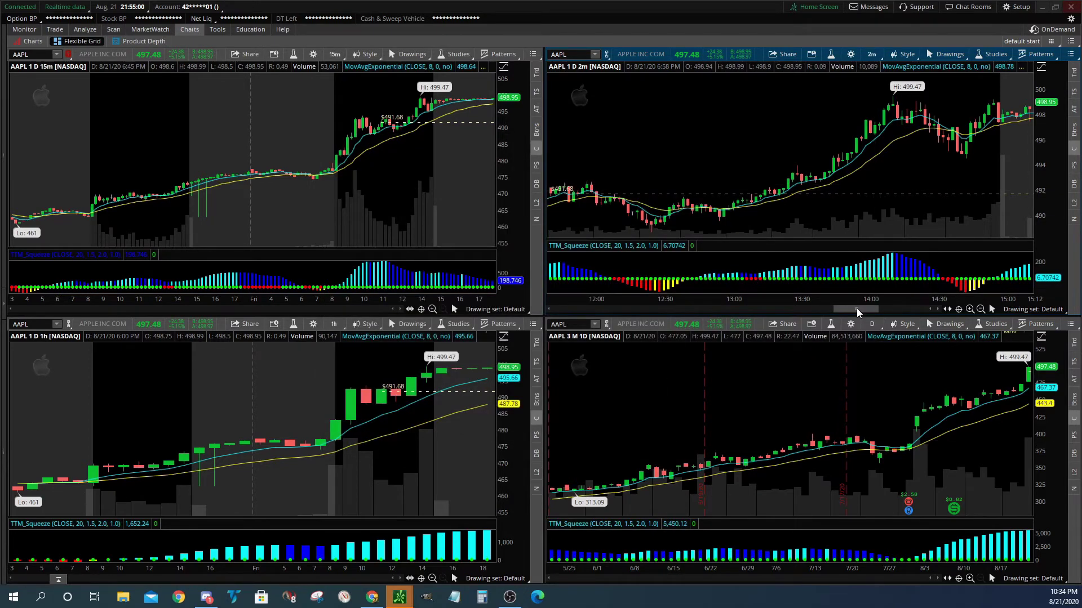
drag(856, 308, 890, 306)
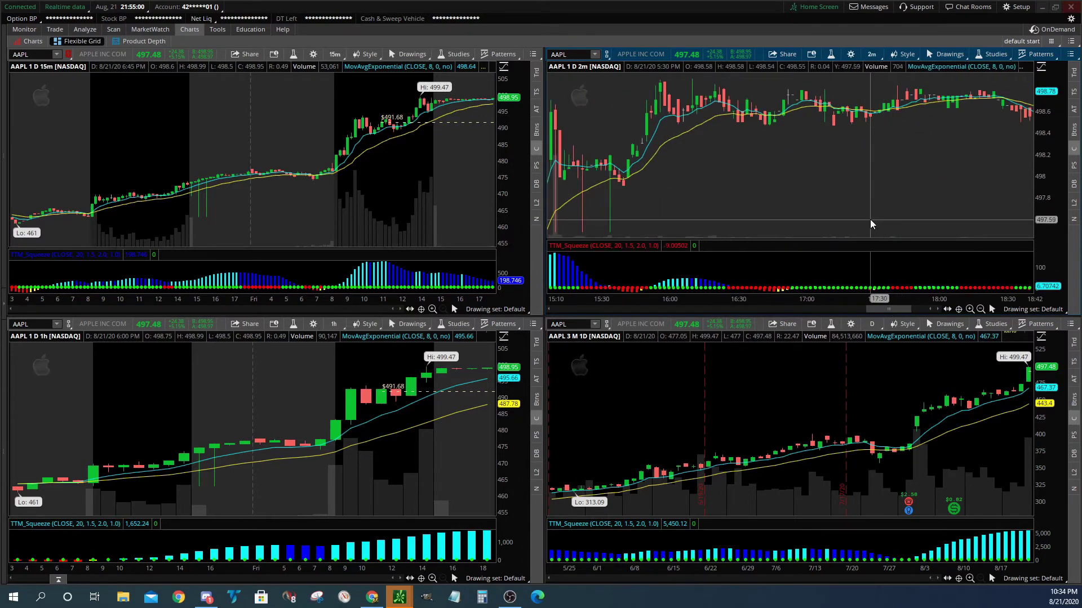
scroll(870, 203, down, 5)
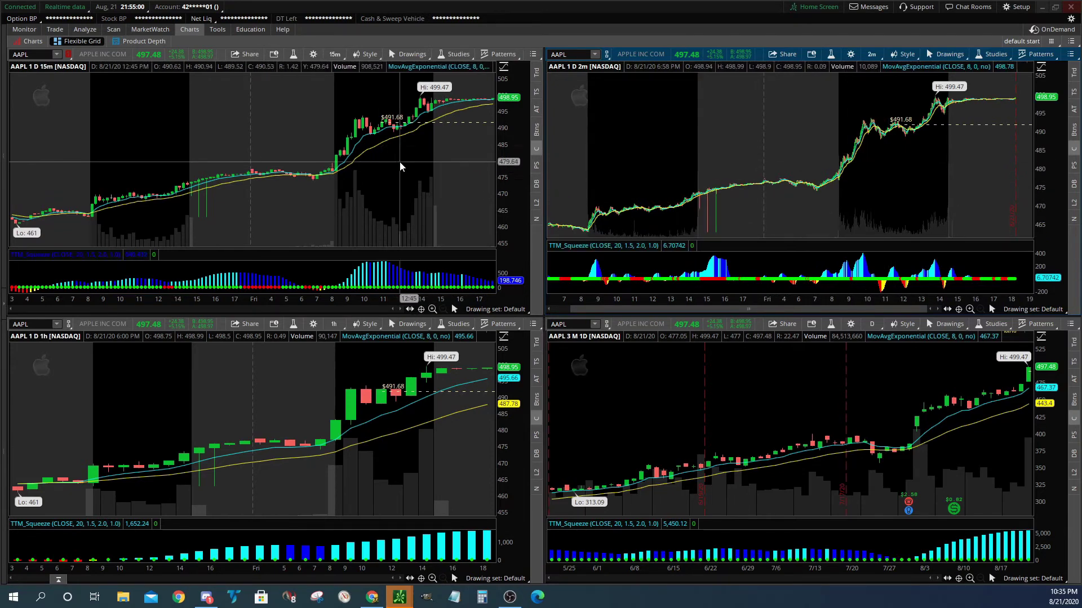
Step: Give the 15-minute top-left chart a 30-bar right expansion area
click(313, 54)
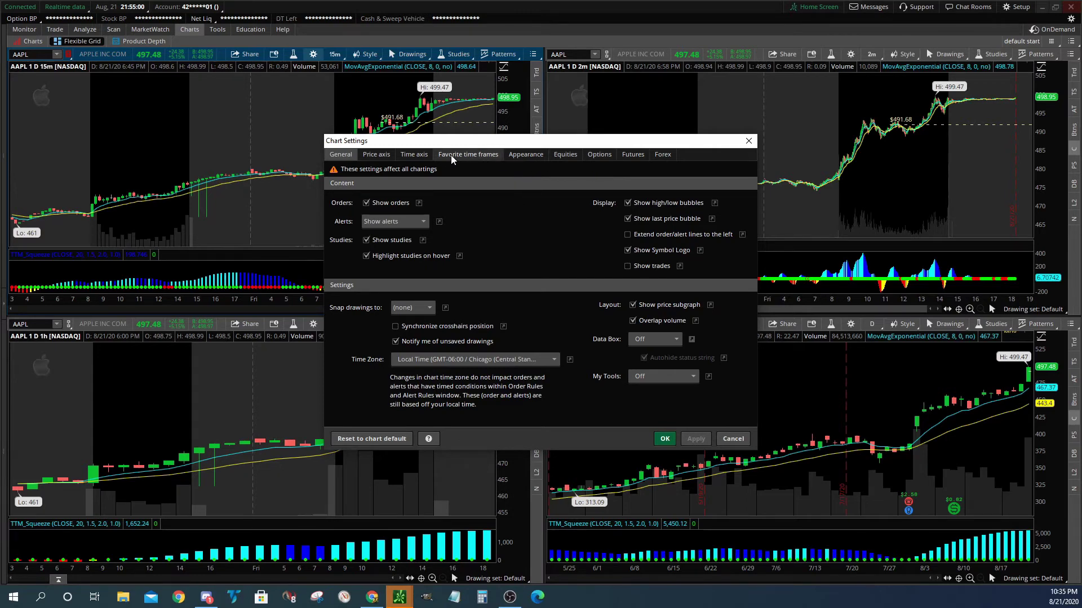
click(414, 154)
click(619, 191)
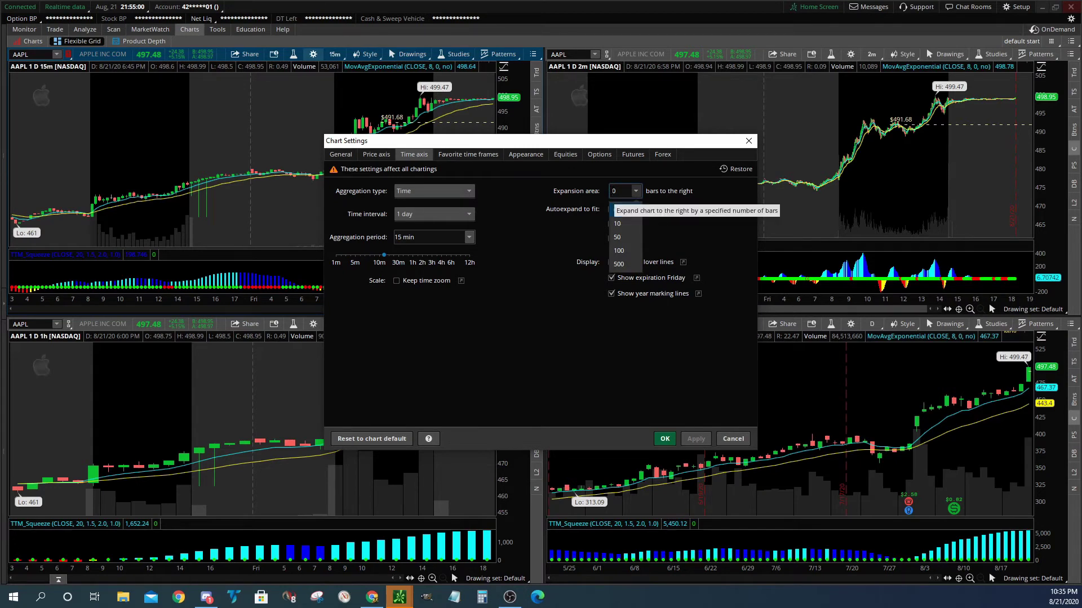
text(3)
click(665, 438)
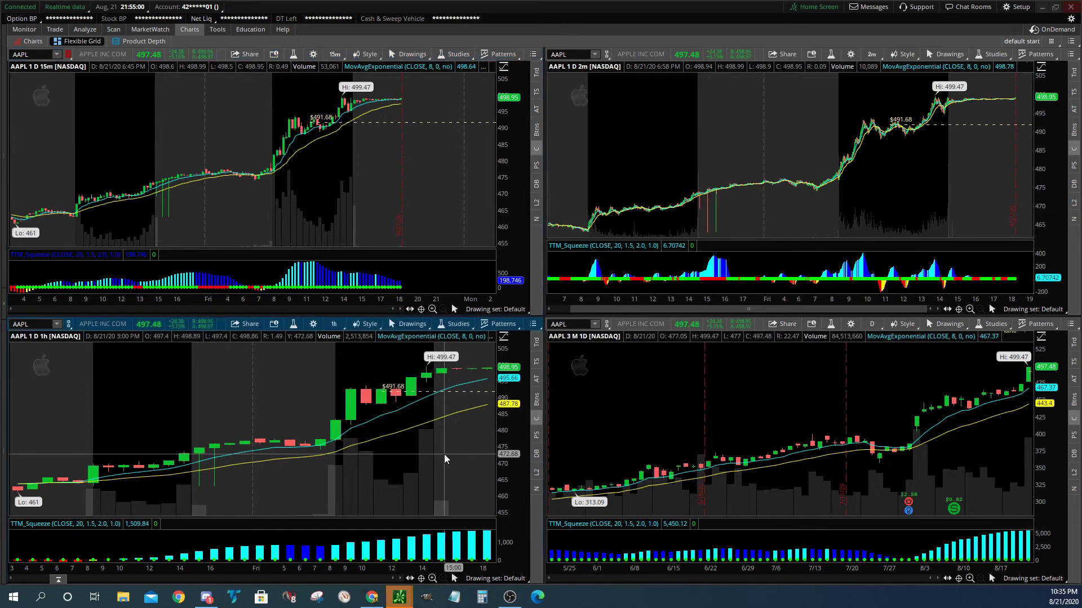
Step: Give the hourly bottom-left chart a 30-bar right expansion area
click(313, 325)
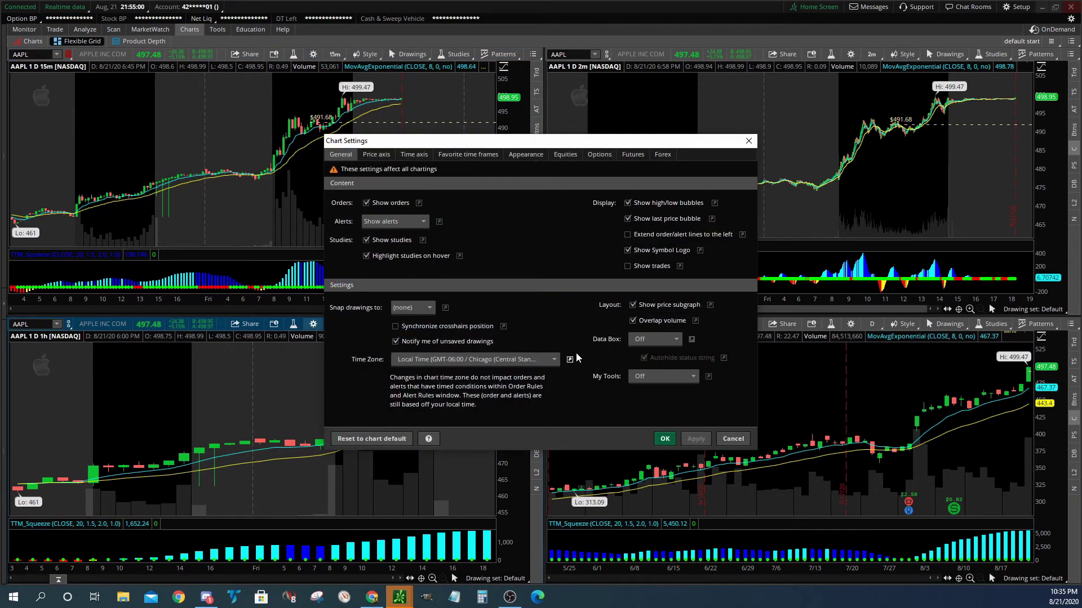
click(414, 155)
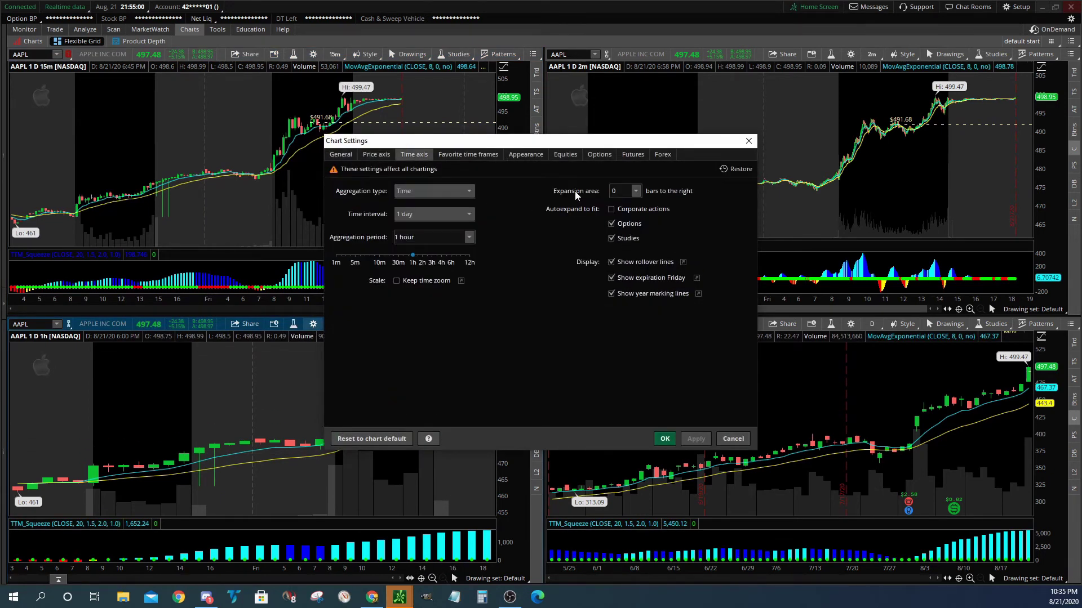
click(613, 191)
text(3)
click(665, 439)
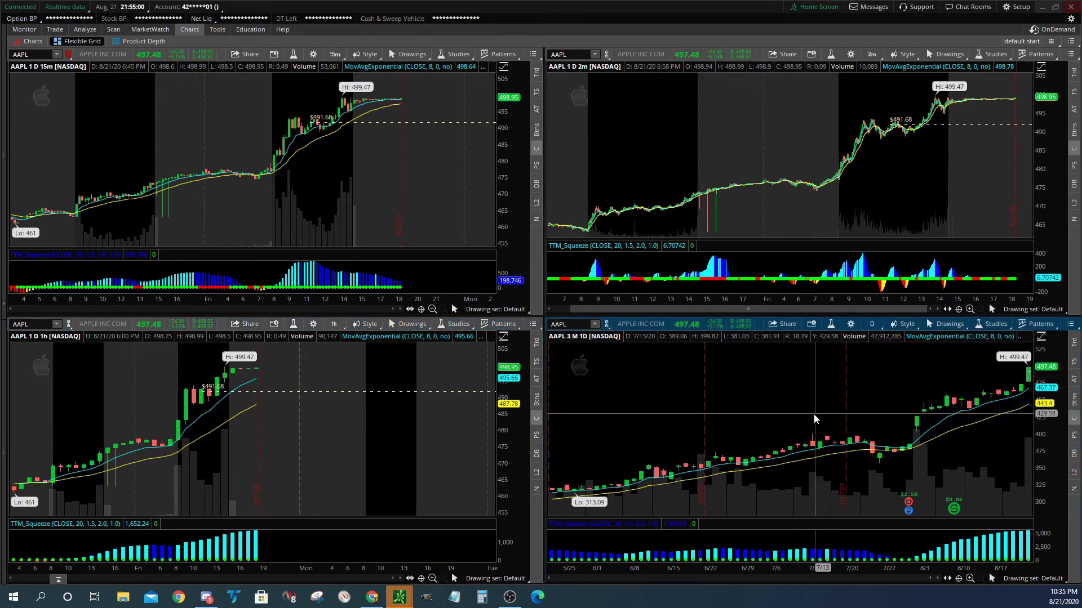
Step: Apply the 30-bar right expansion area to the daily chart
click(851, 324)
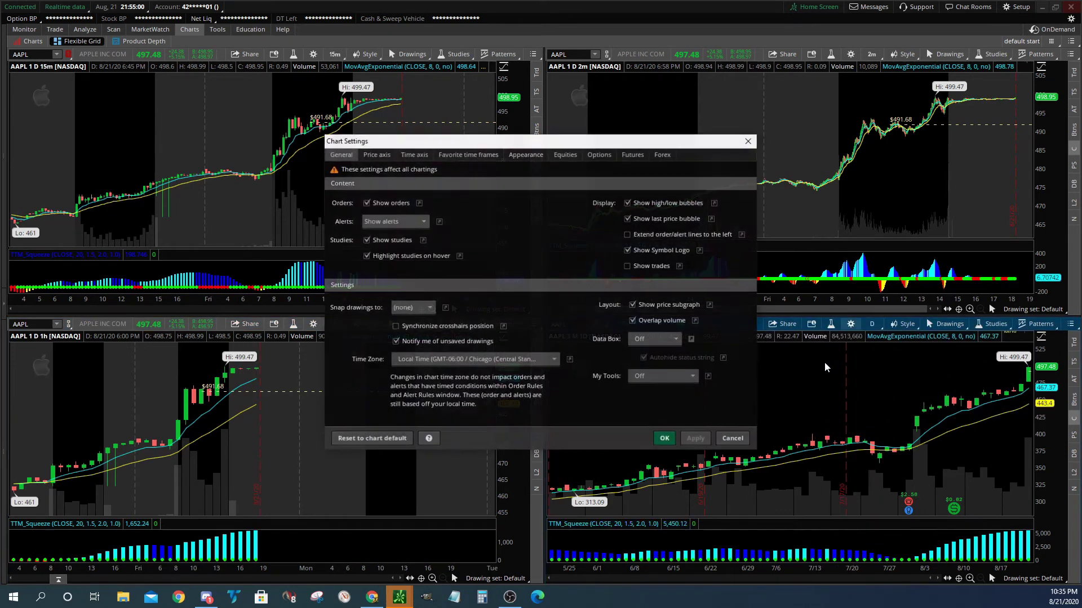
click(415, 155)
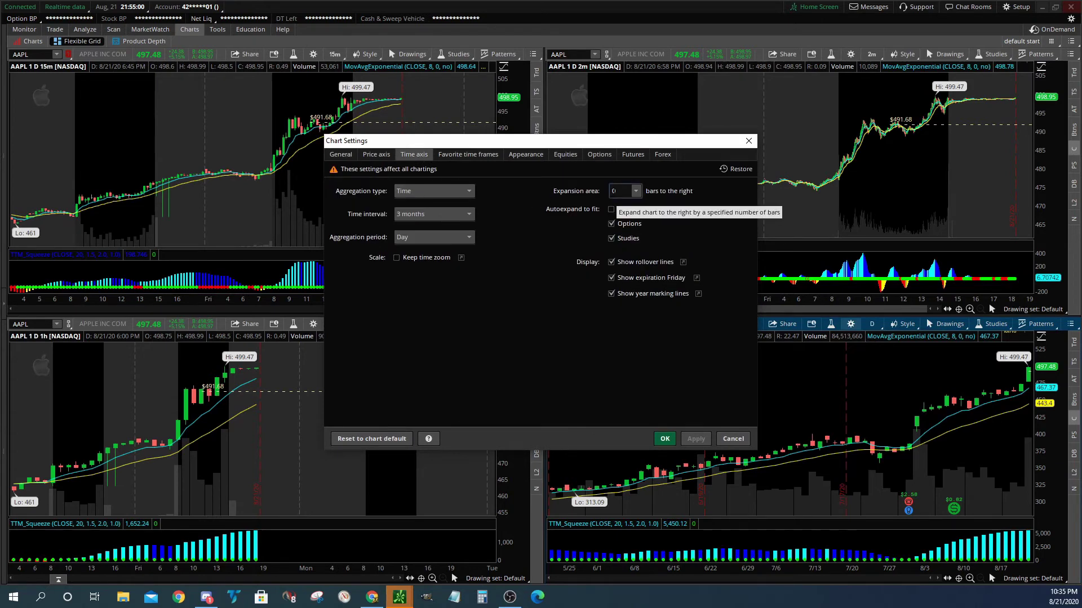
click(665, 439)
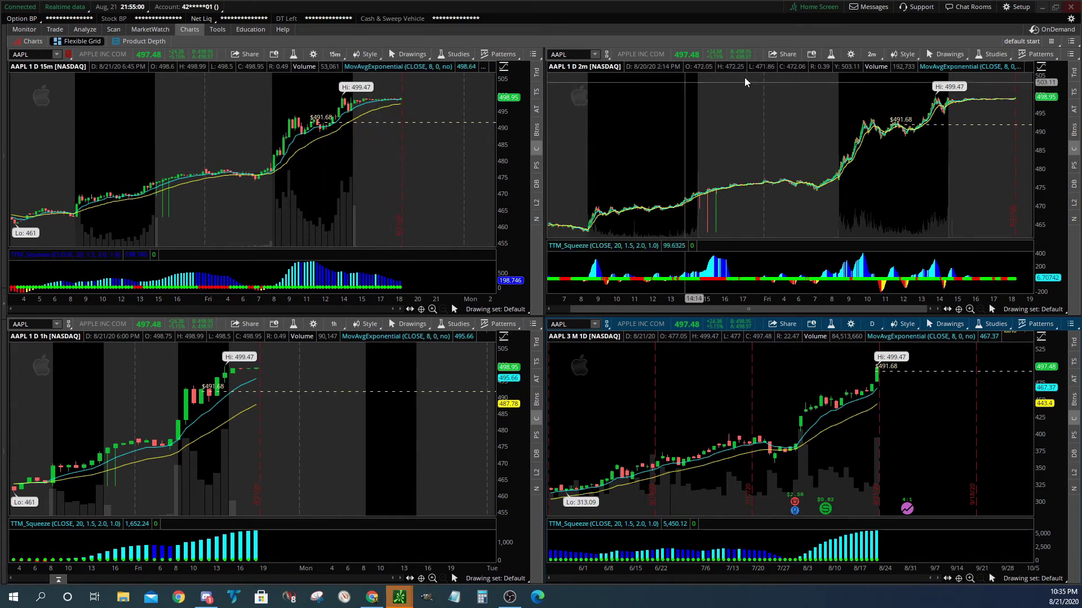
Step: Uncheck Fit studies and fit study markers in the top-right 2-minute chart's Price axis settings
click(851, 55)
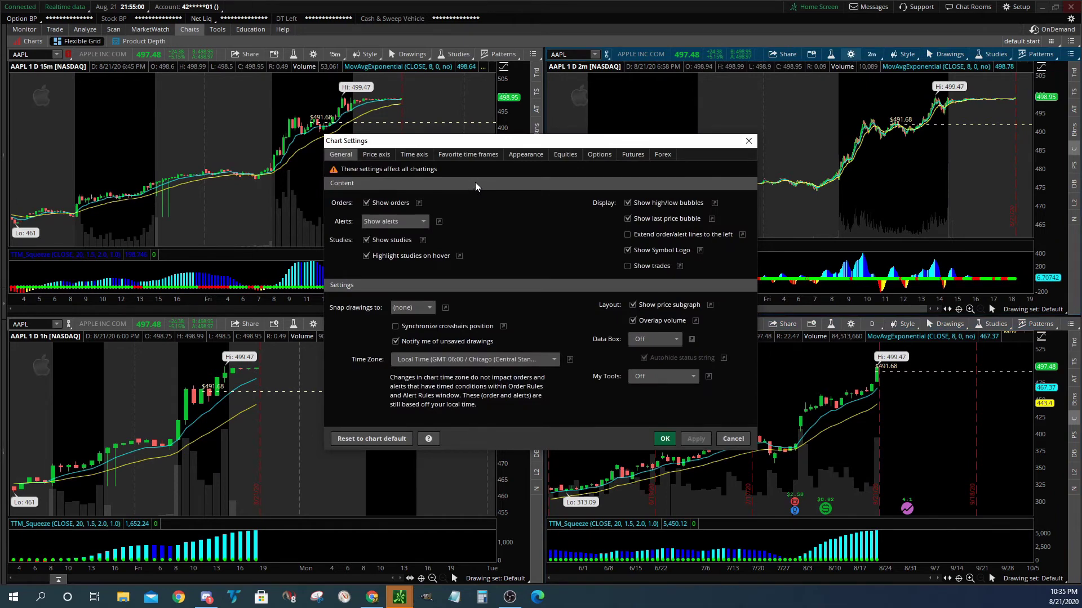
click(375, 155)
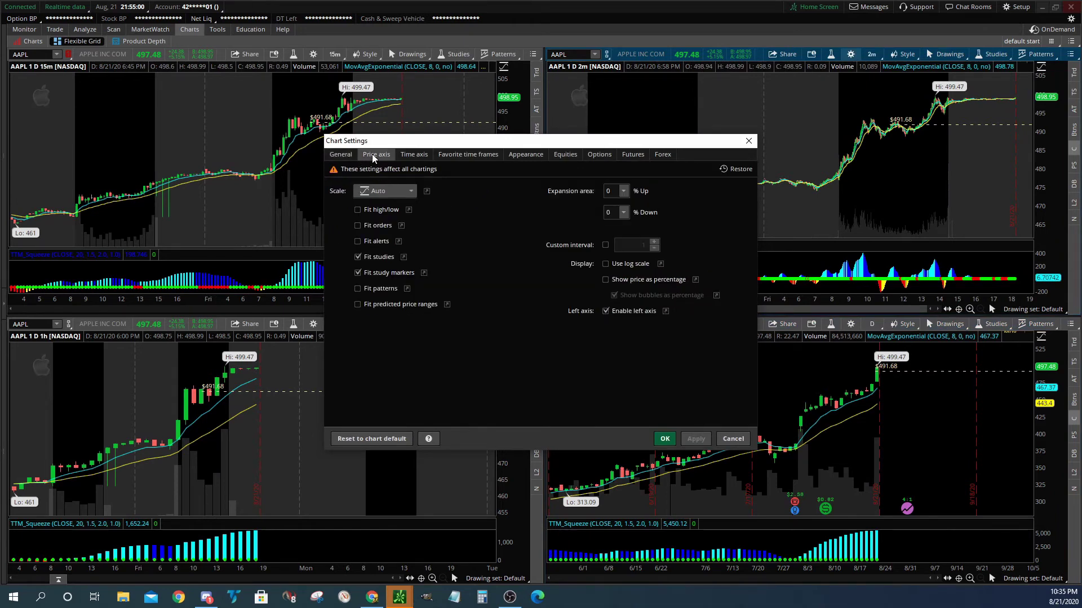
click(357, 257)
click(358, 274)
click(666, 439)
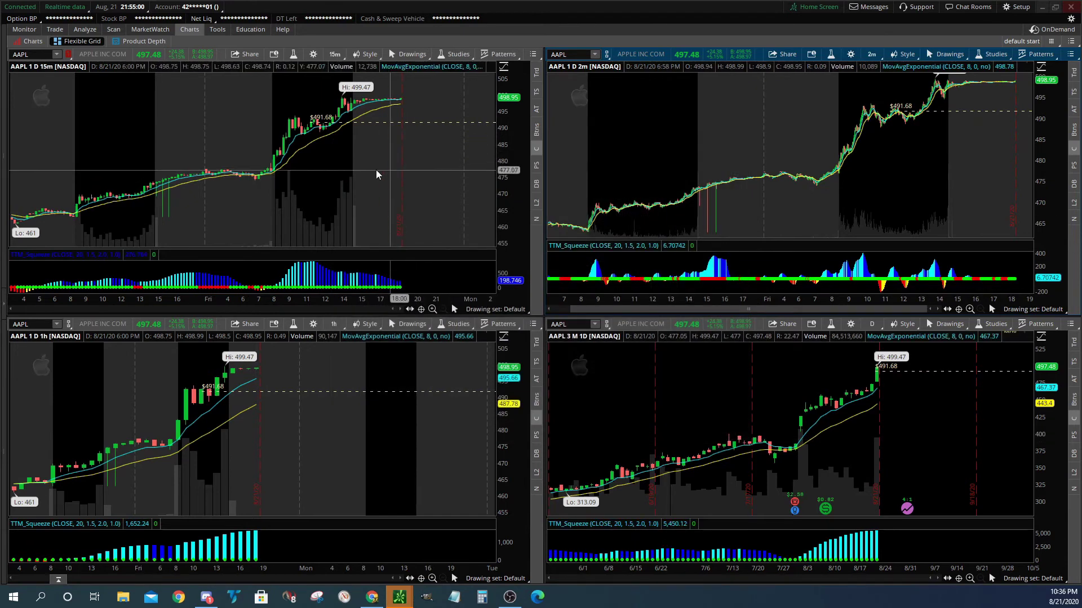
Step: Review the 15-minute chart's Price axis settings and confirm them unchanged
right_click(320, 176)
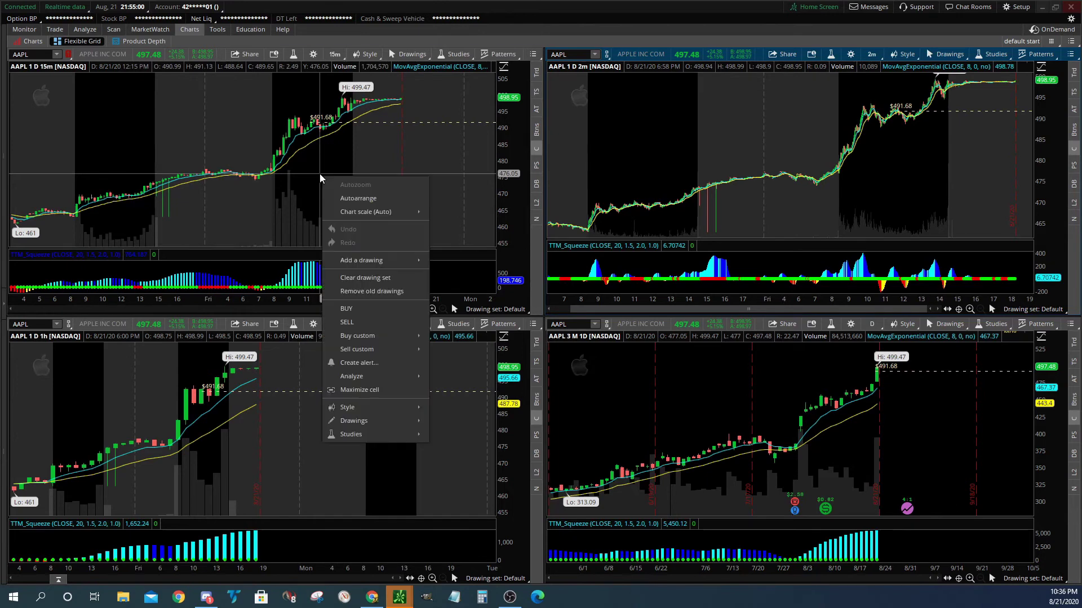
click(313, 54)
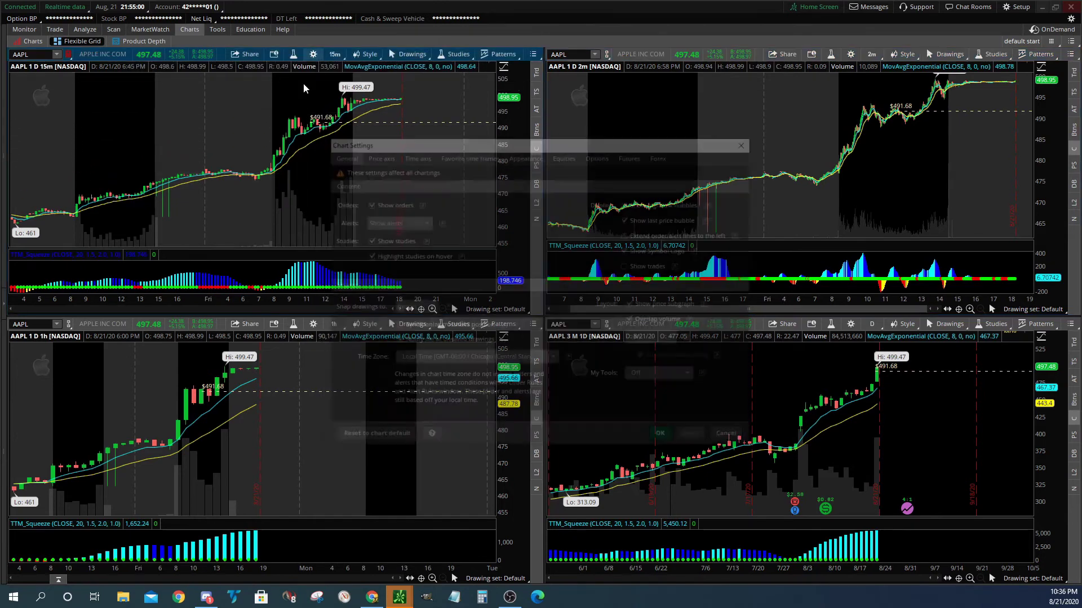
click(381, 155)
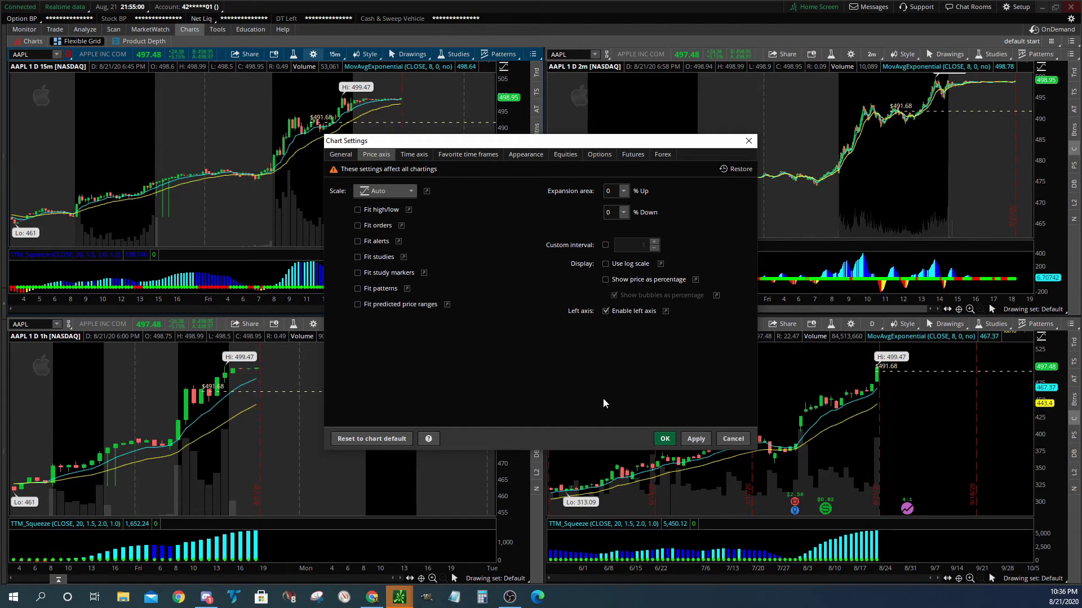
click(665, 438)
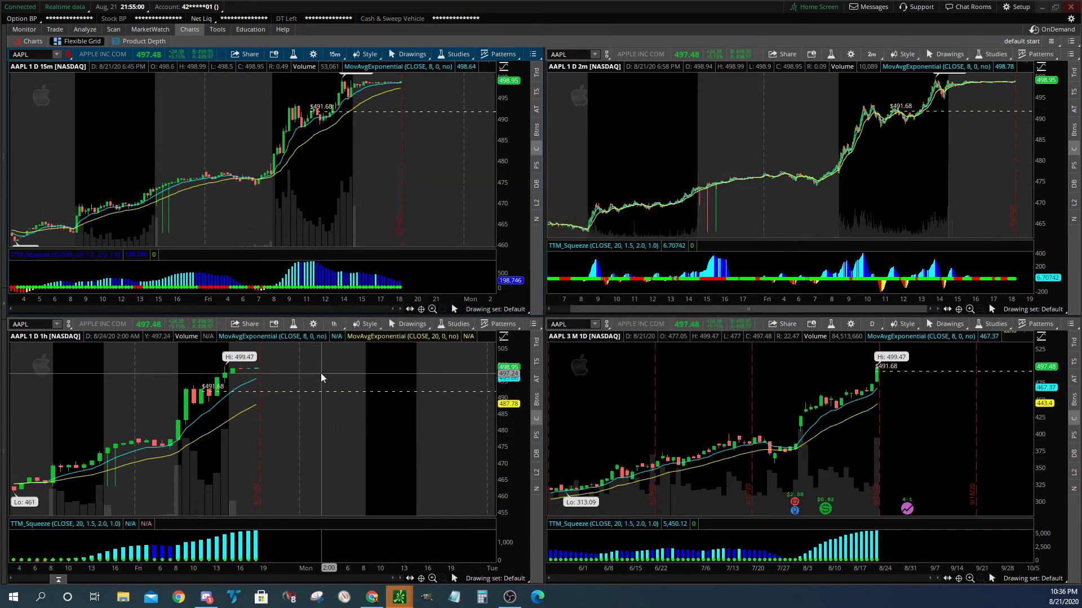
Step: Uncheck Fit studies on the Price axis of the hourly and daily charts
click(314, 324)
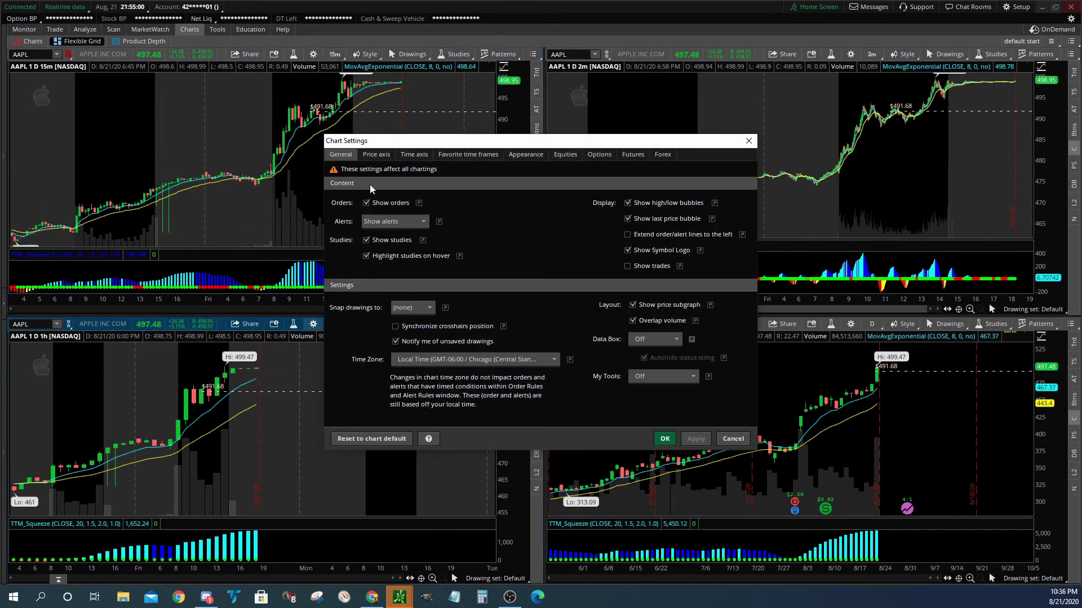
click(376, 154)
click(357, 257)
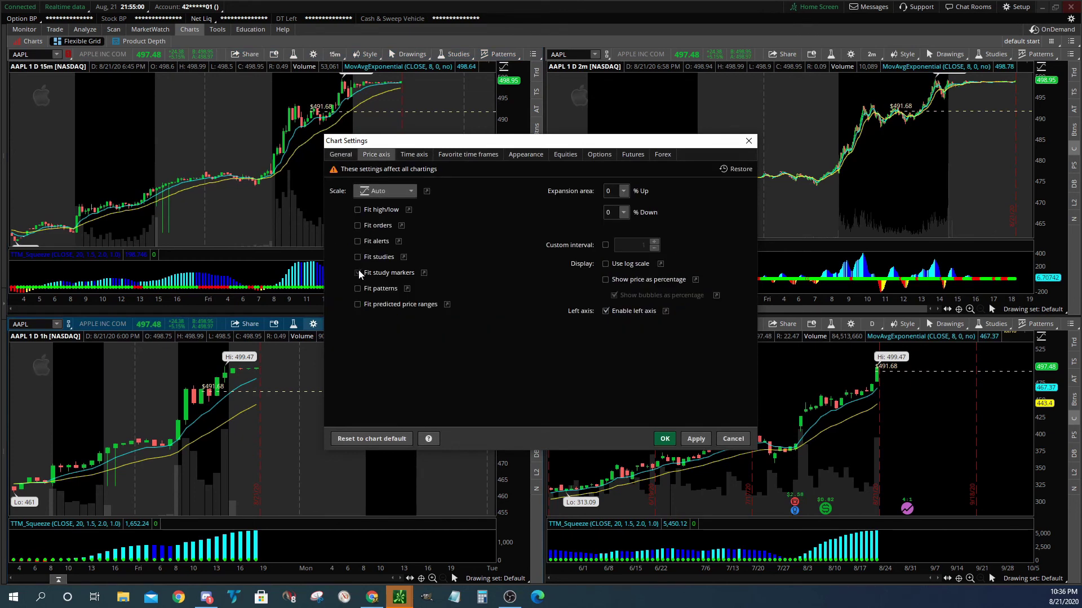
click(664, 439)
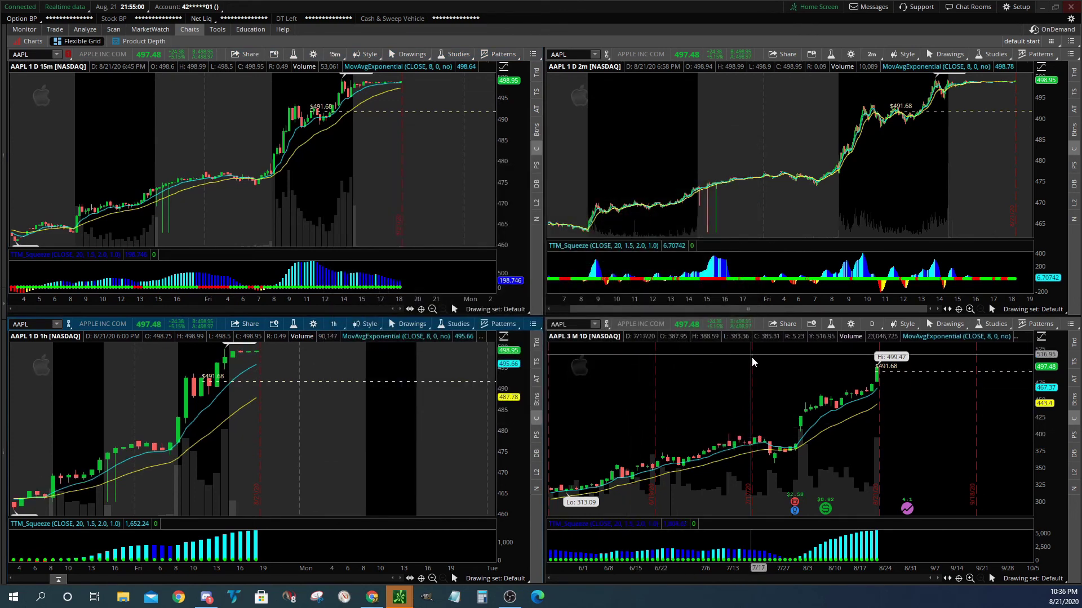
click(850, 324)
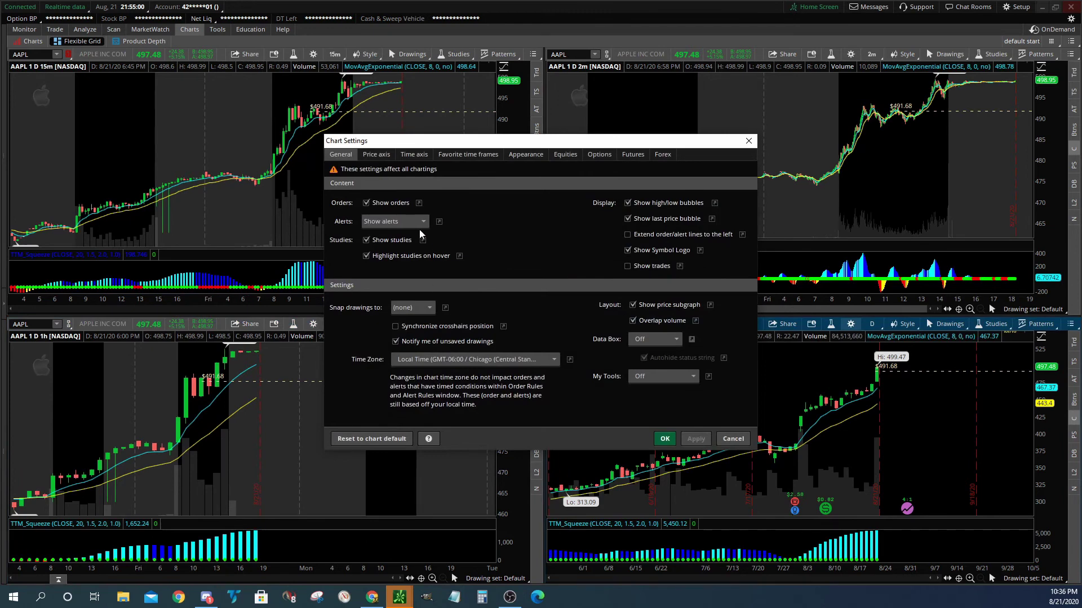
click(376, 154)
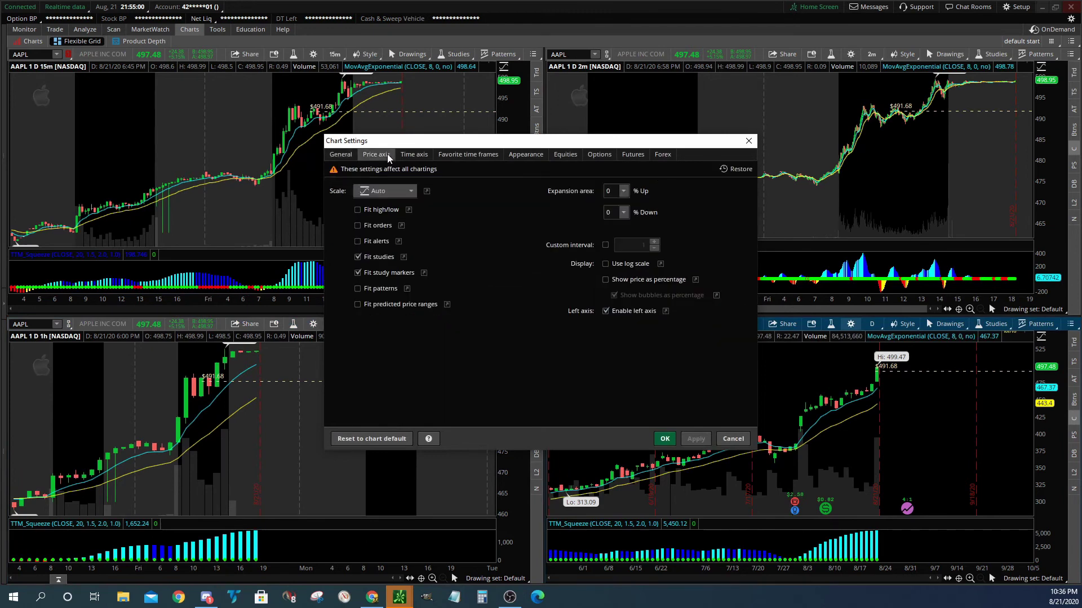
click(358, 257)
click(664, 439)
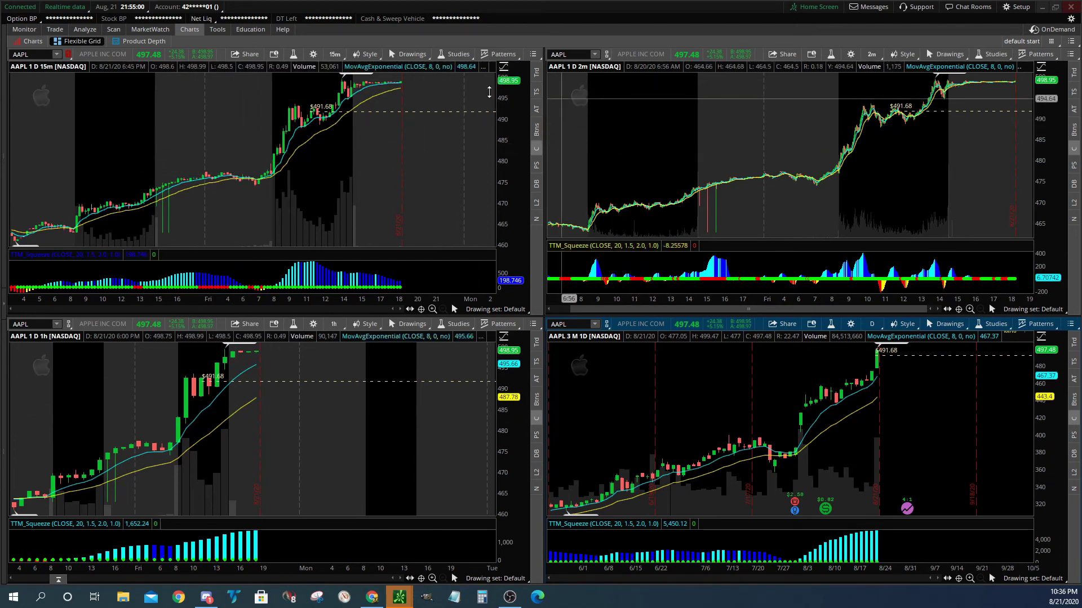
Step: Set the 15-minute chart's price-axis expansion to 10% up and 10% down
click(313, 54)
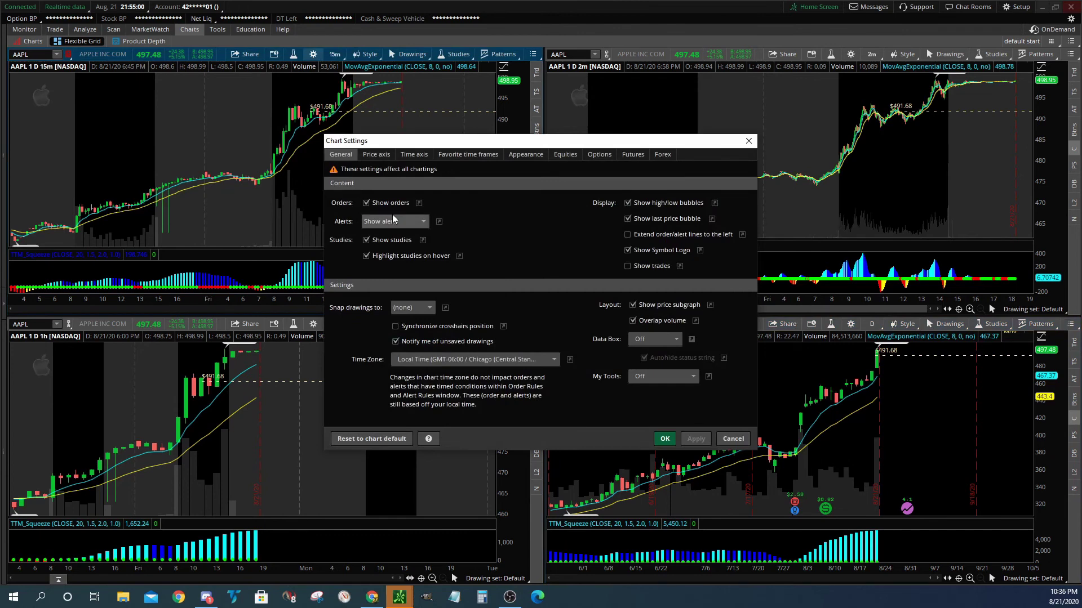
click(377, 156)
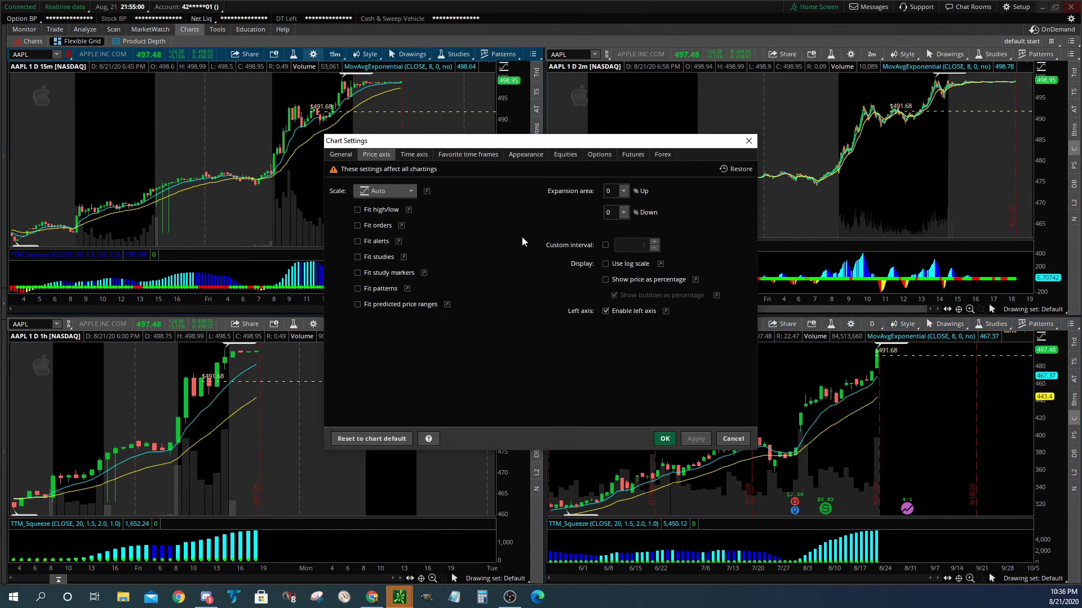
click(625, 192)
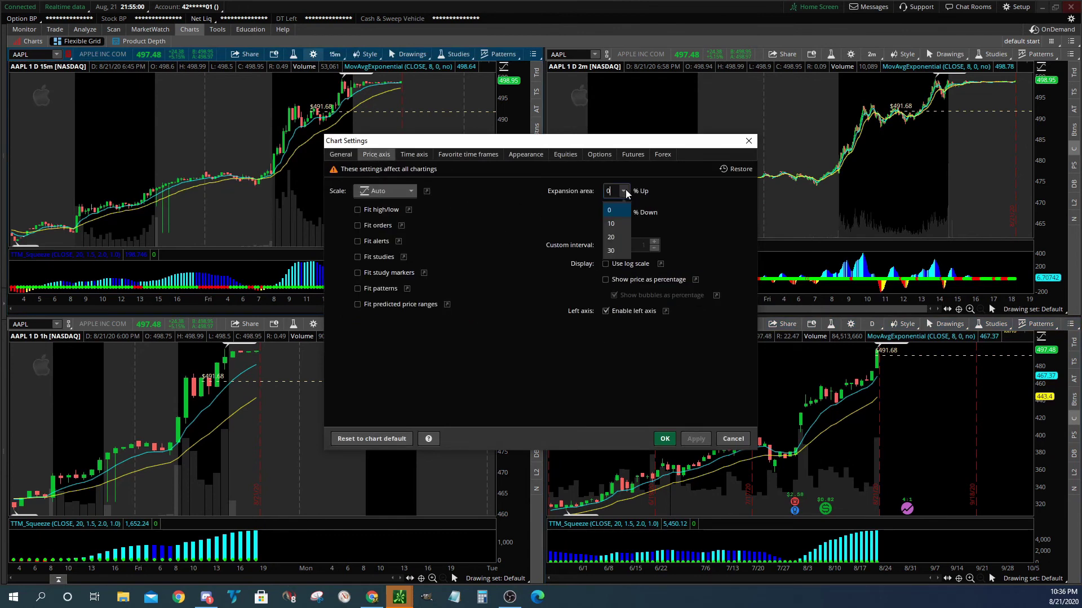
click(616, 224)
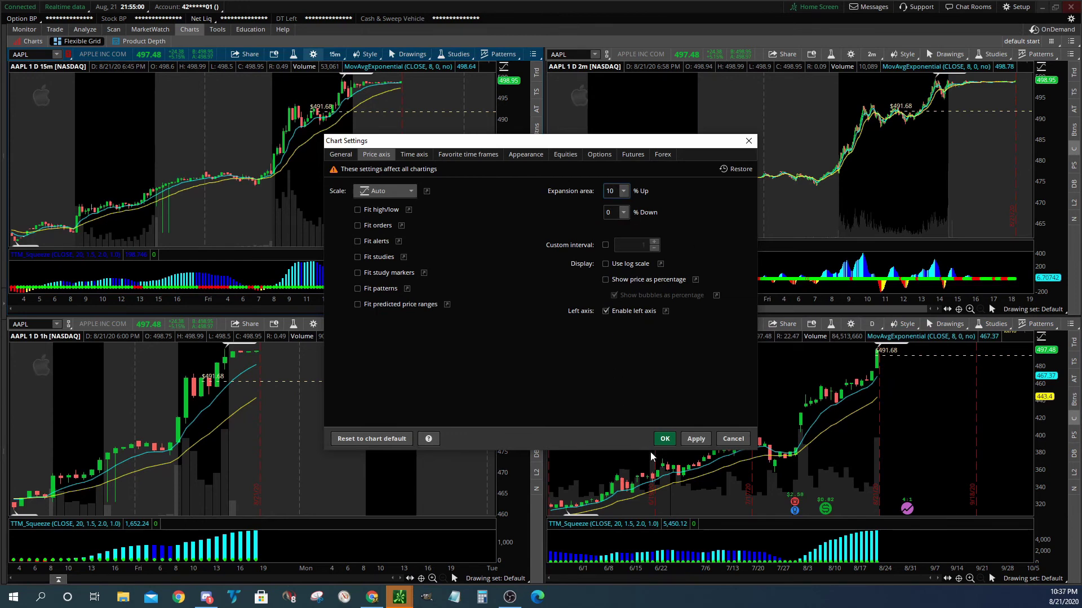
click(624, 213)
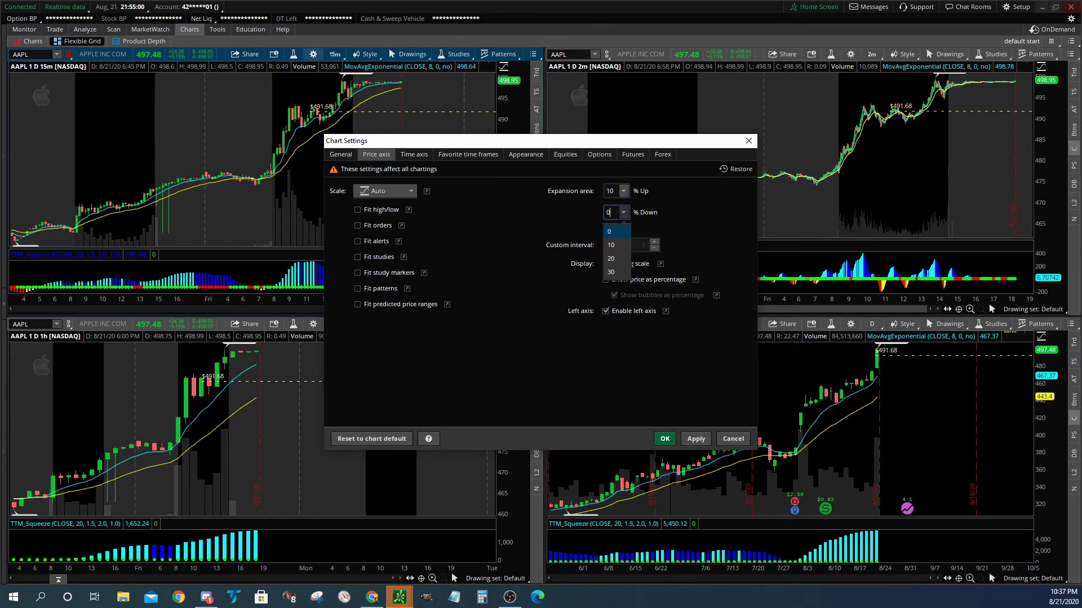
click(614, 246)
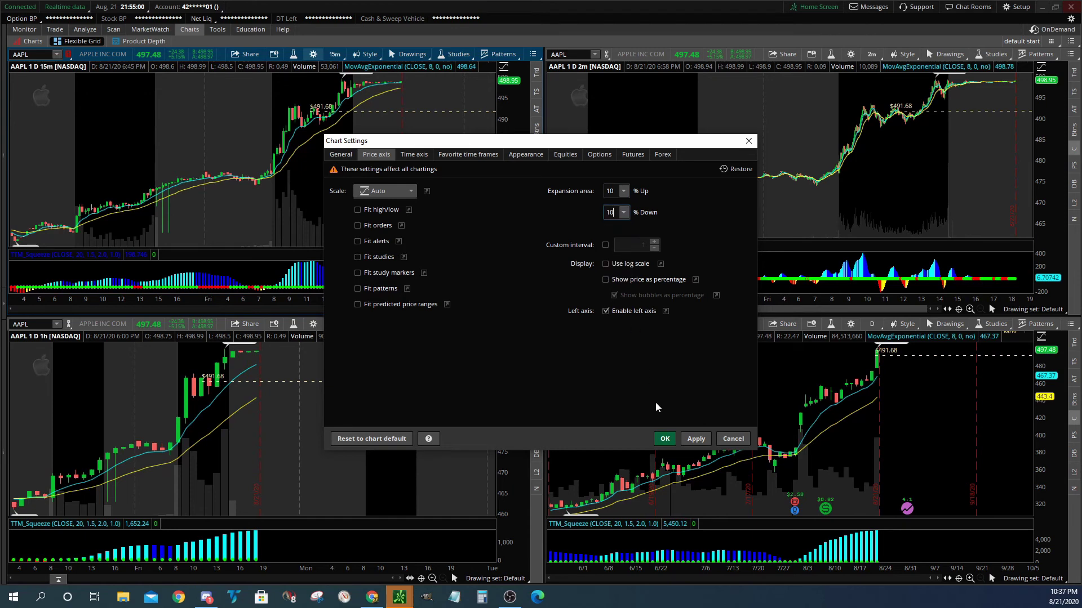
click(665, 440)
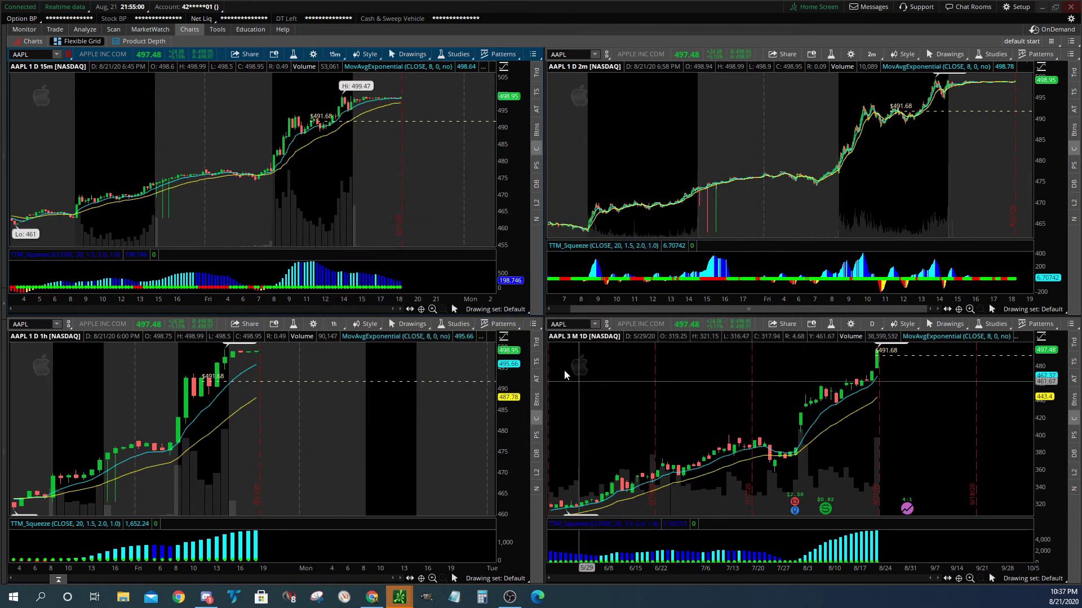
Step: Set the 2-minute chart's price-axis expansion to 10% up and 10% down
click(850, 56)
click(376, 155)
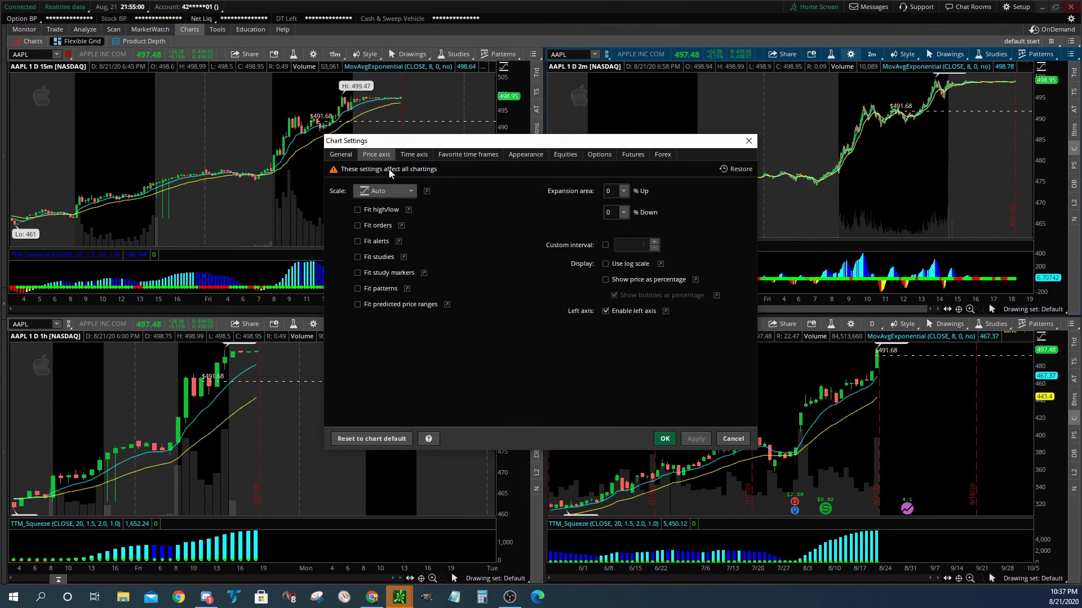
click(623, 191)
click(616, 225)
click(623, 213)
click(614, 246)
click(665, 439)
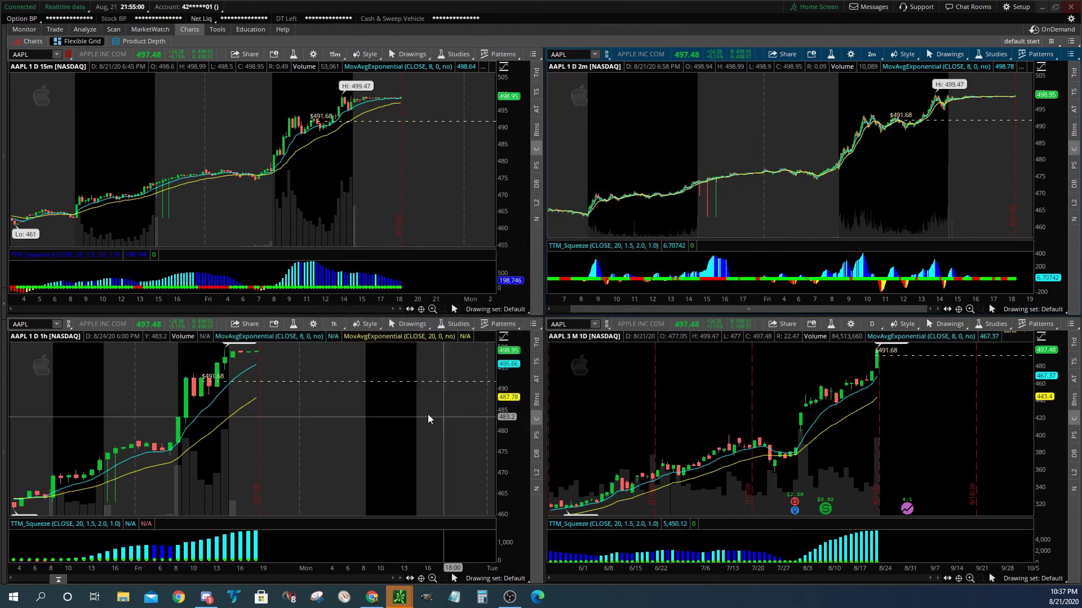
Step: Set the hourly chart's price-axis expansion to 10% up and 10% down
click(313, 324)
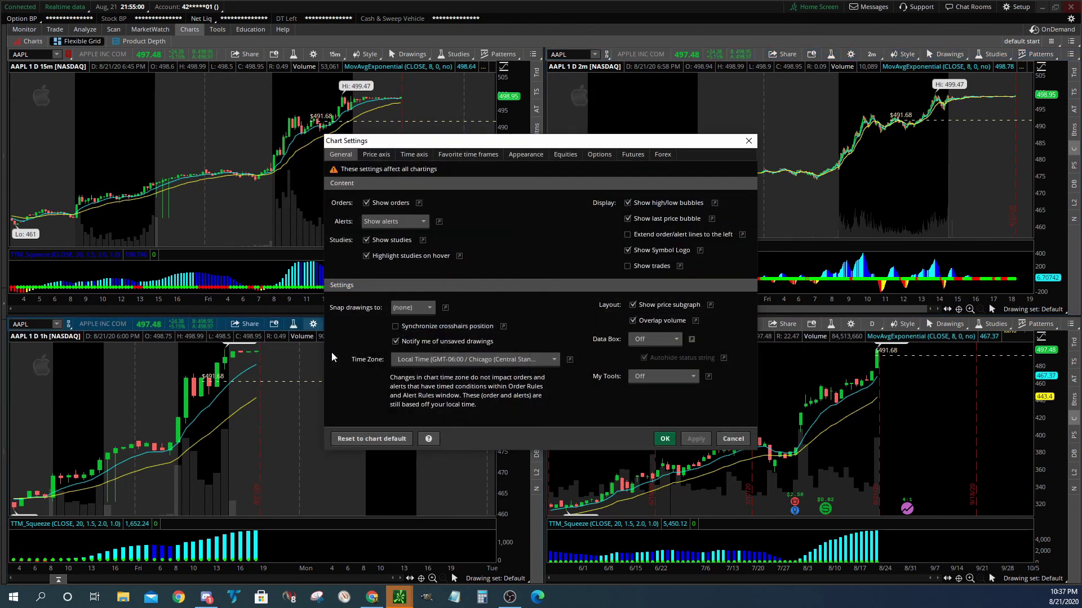
click(377, 154)
click(624, 191)
click(613, 243)
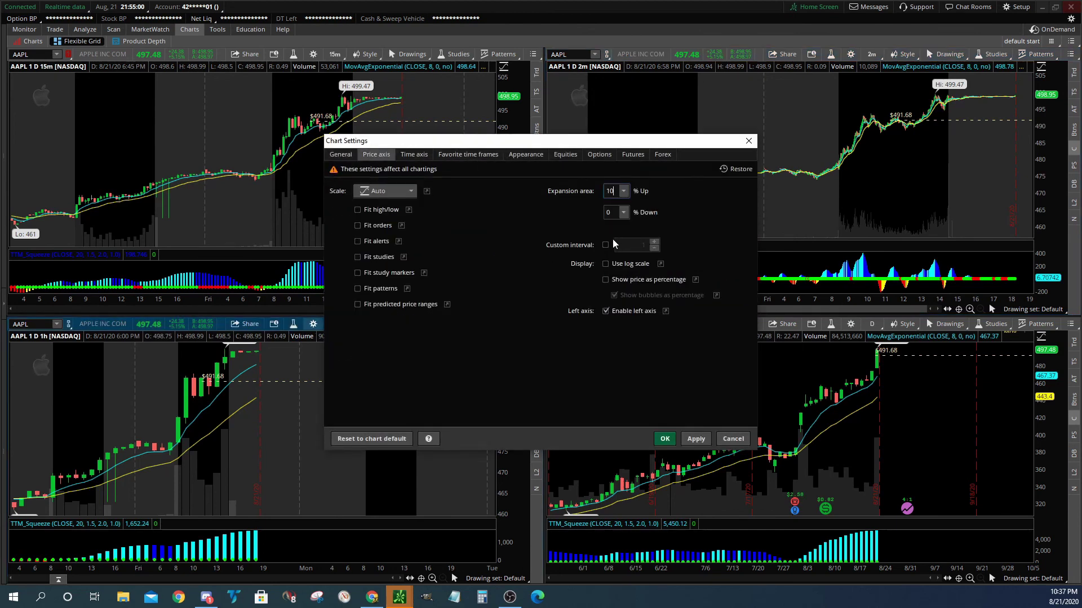
click(624, 215)
click(614, 249)
click(665, 439)
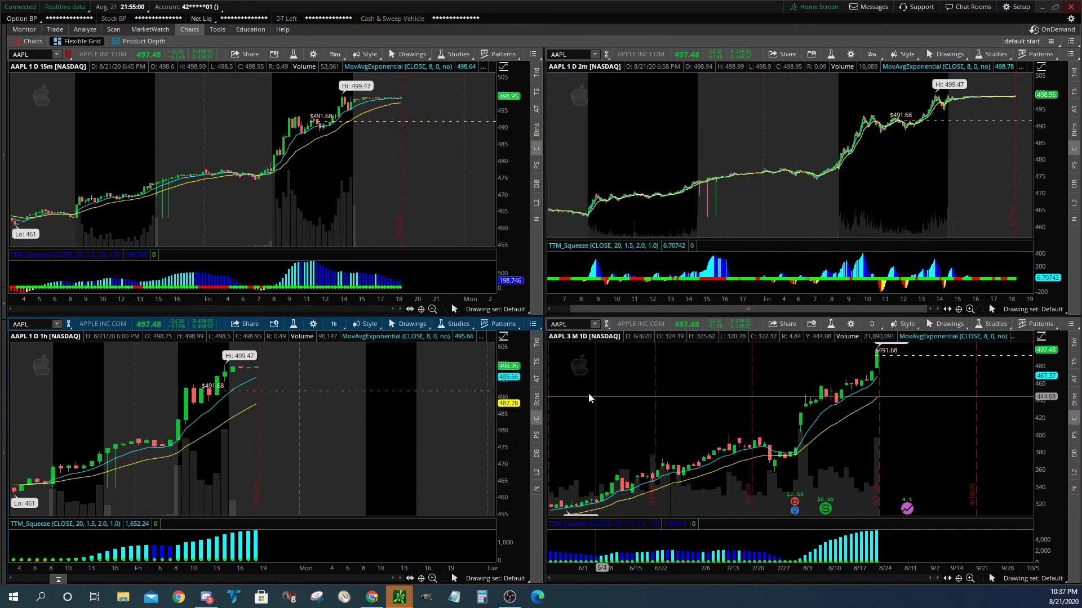
Step: Set the daily chart's price-axis expansion to 10% up and 10% down
click(851, 325)
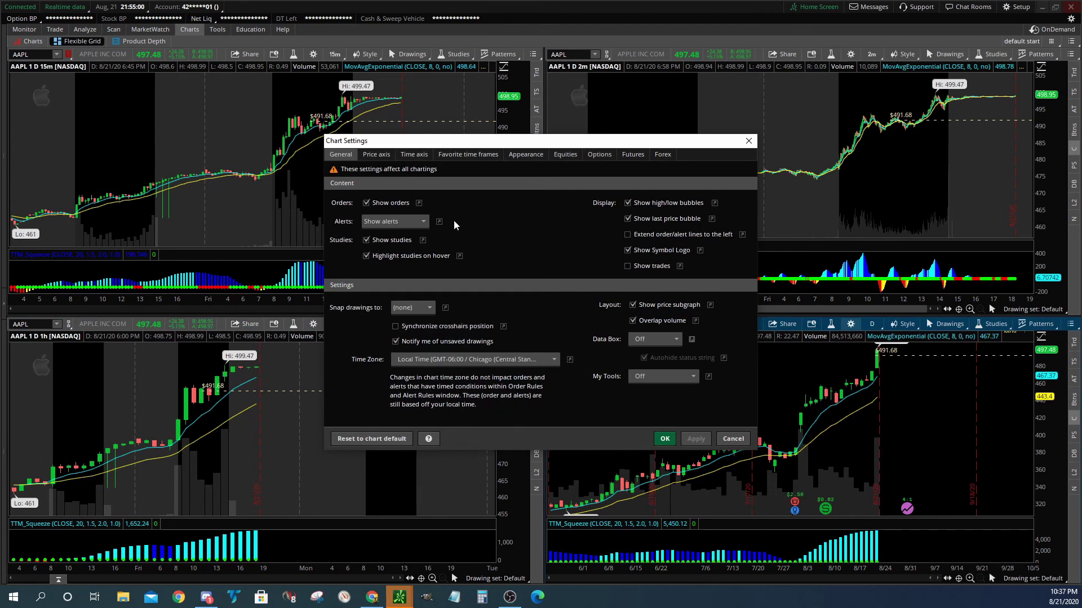
click(381, 154)
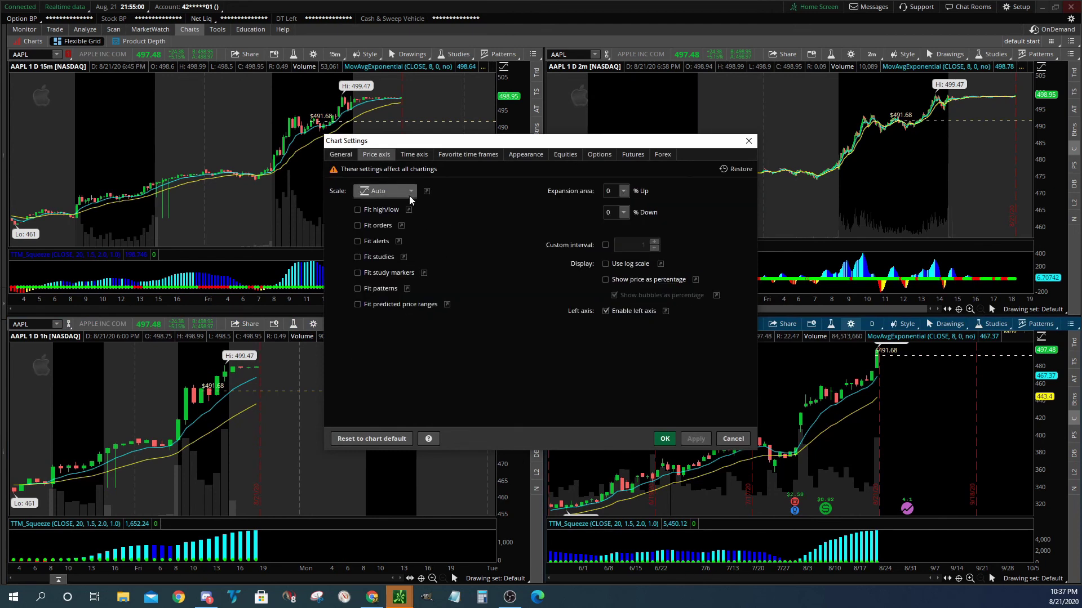
click(625, 191)
click(613, 226)
click(623, 212)
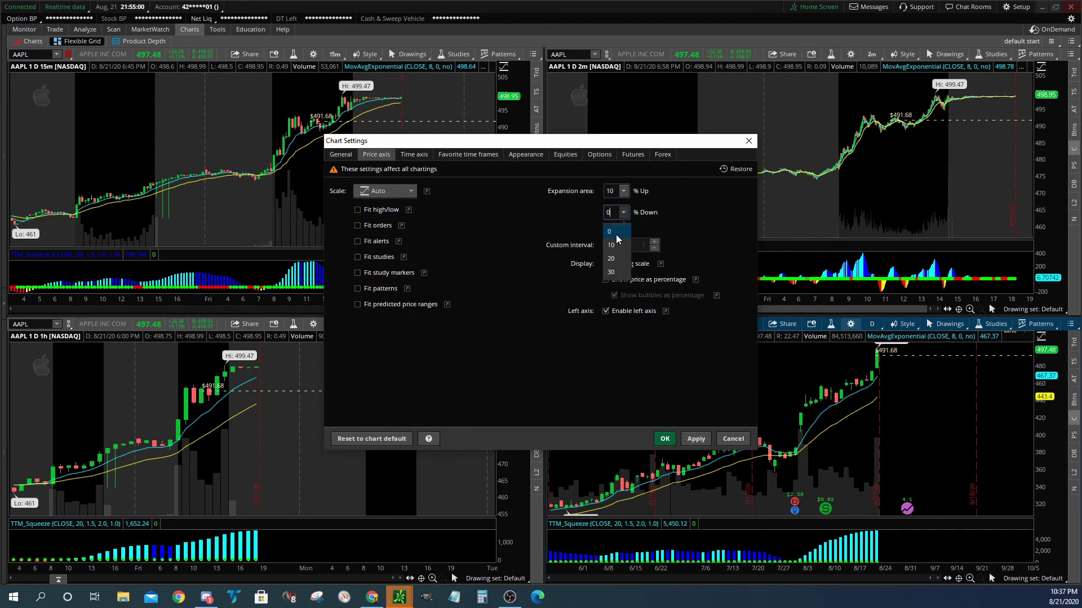
click(626, 249)
click(665, 439)
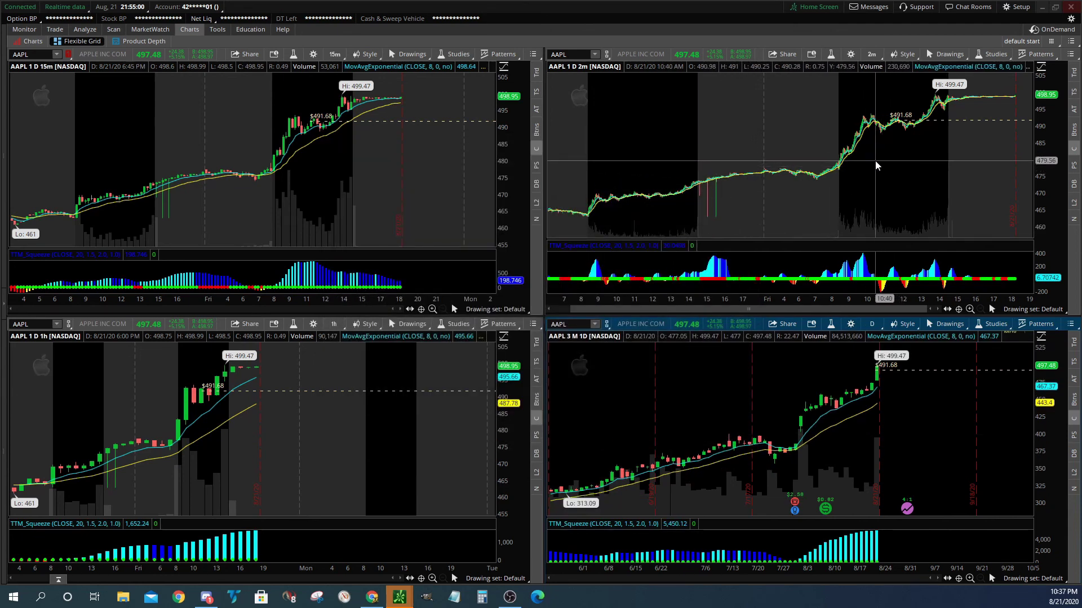
Step: Re-save the 2-minute chart's look as 'style 1', confirming replacement of the old style
right_click(876, 164)
mouse_move(909, 397)
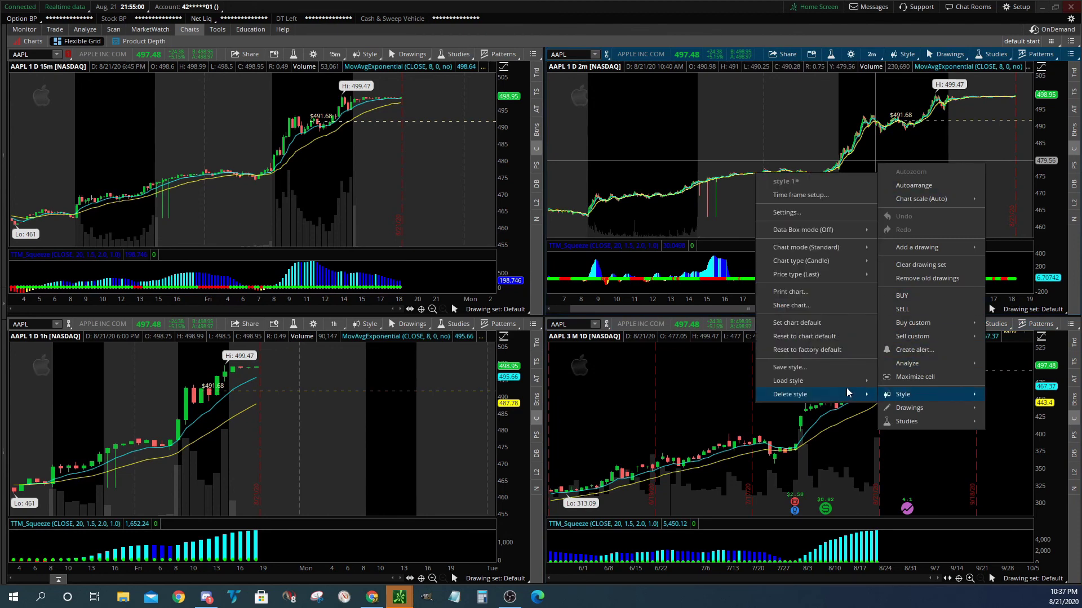
click(815, 371)
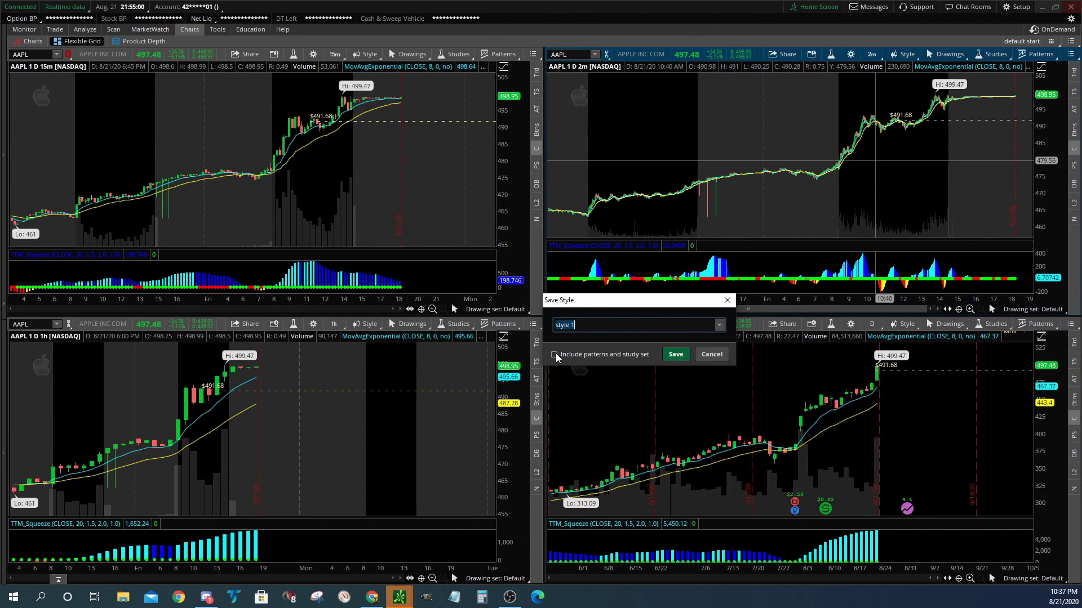
click(675, 354)
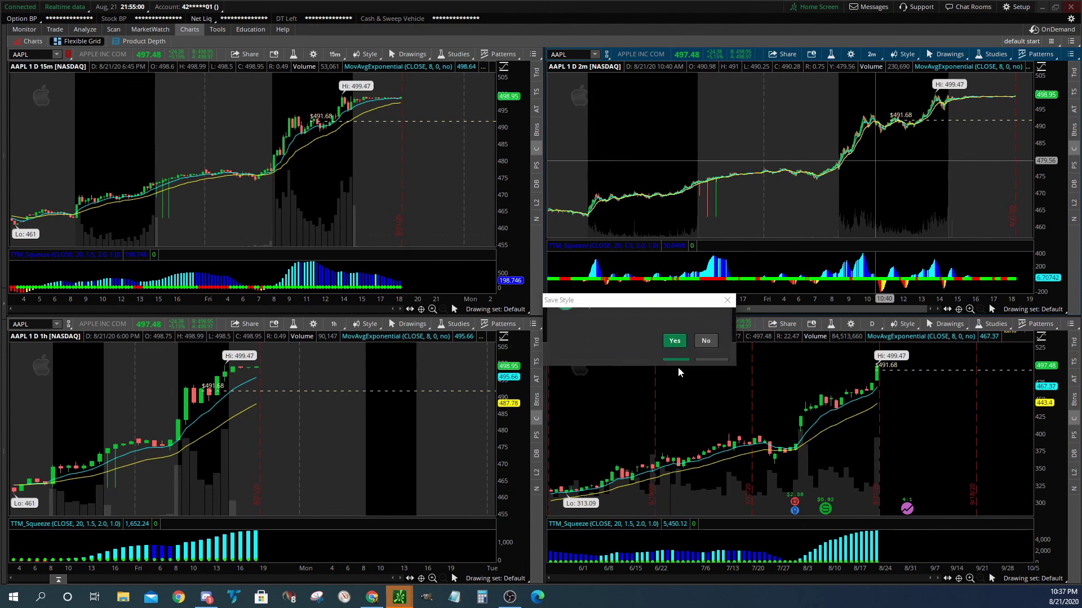
click(679, 366)
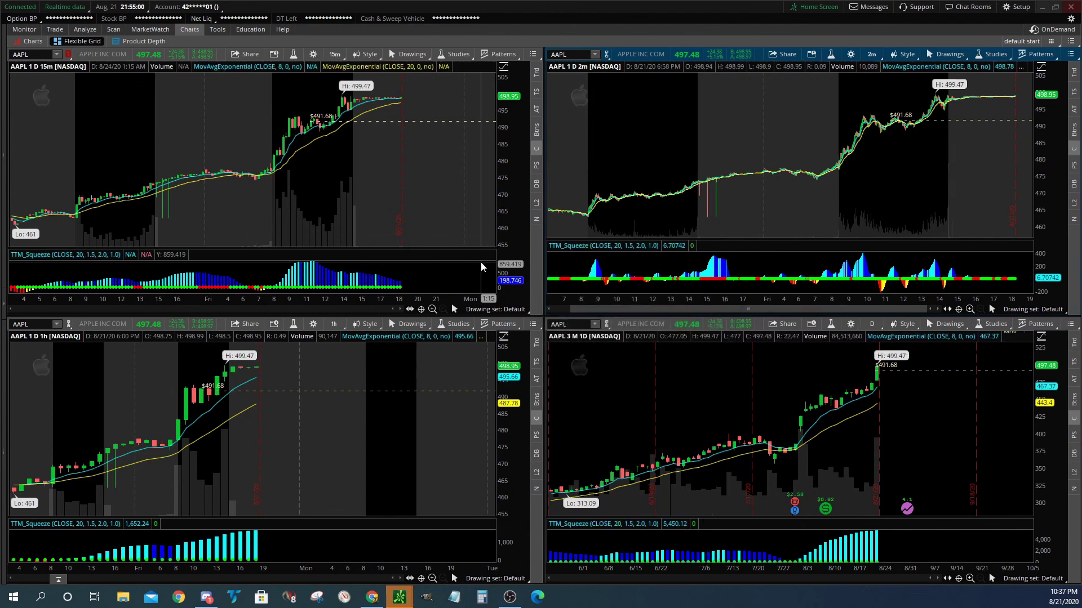